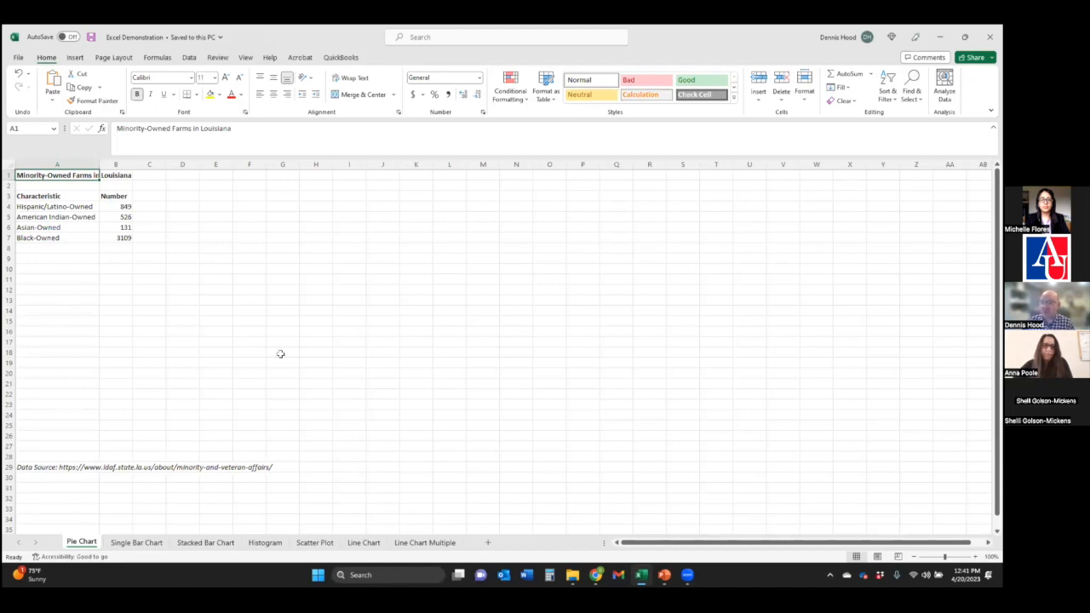
{"action": "left_click", "coordinate": [228, 310]}
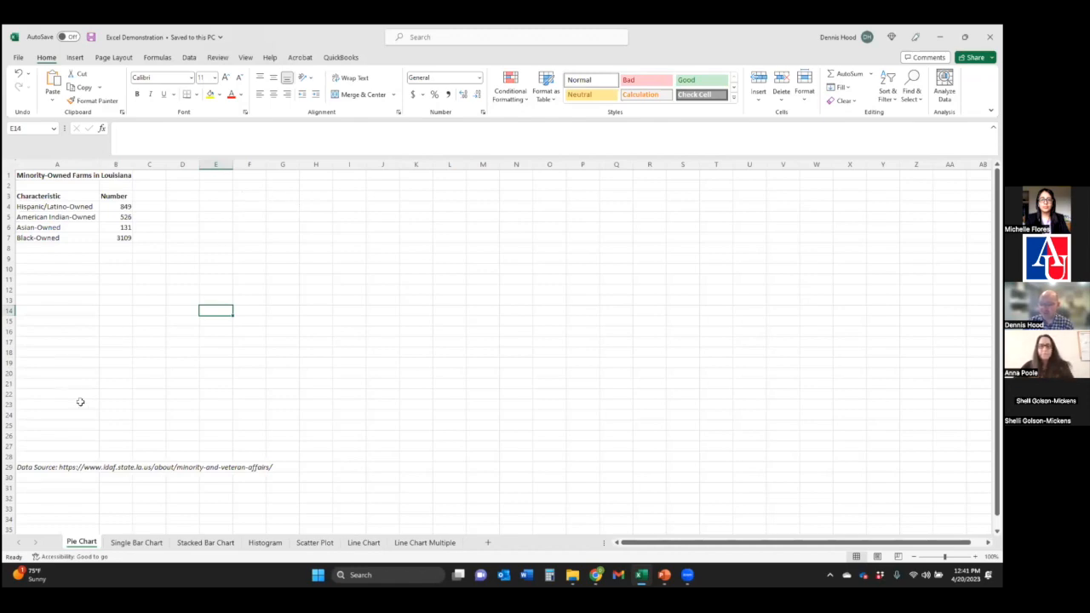
{"action": "left_click", "coordinate": [57, 467]}
{"action": "left_click", "coordinate": [415, 375]}
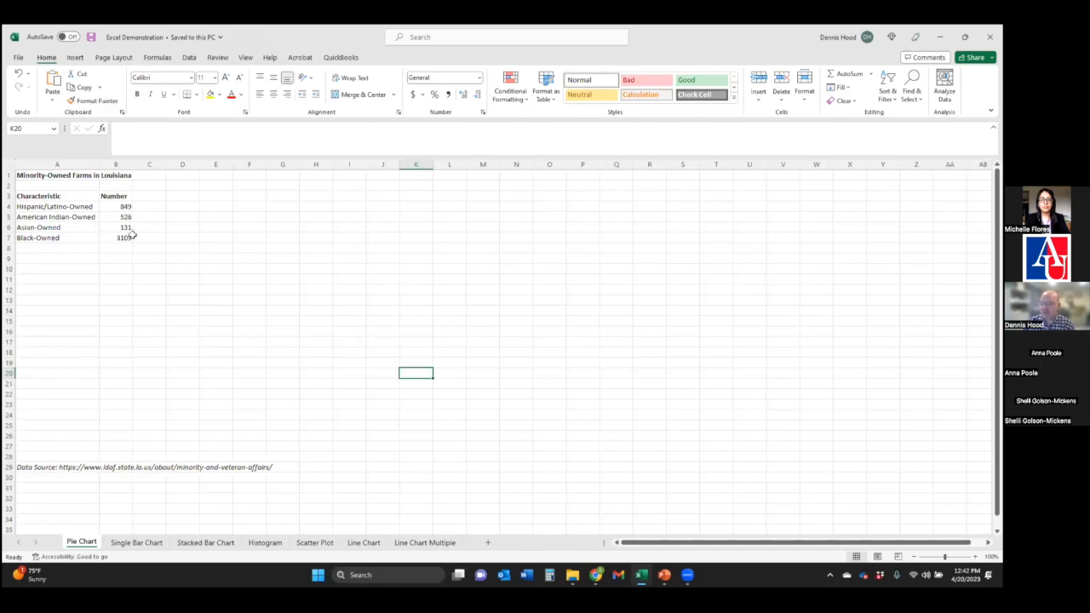
{"action": "left_click_drag", "start_coordinate": [124, 207], "coordinate": [119, 240]}
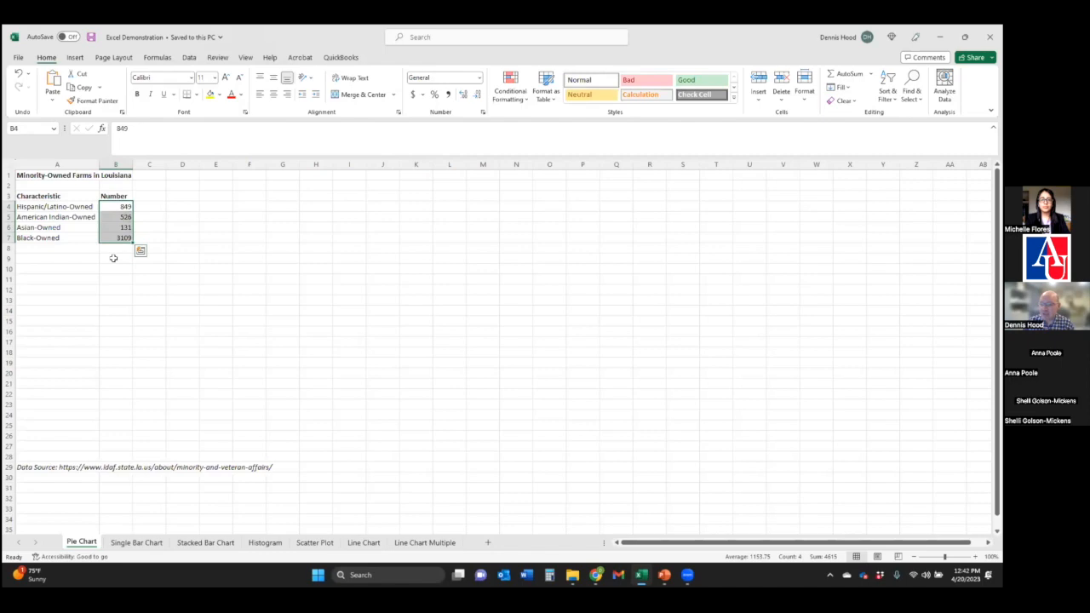
{"action": "left_click", "coordinate": [113, 258]}
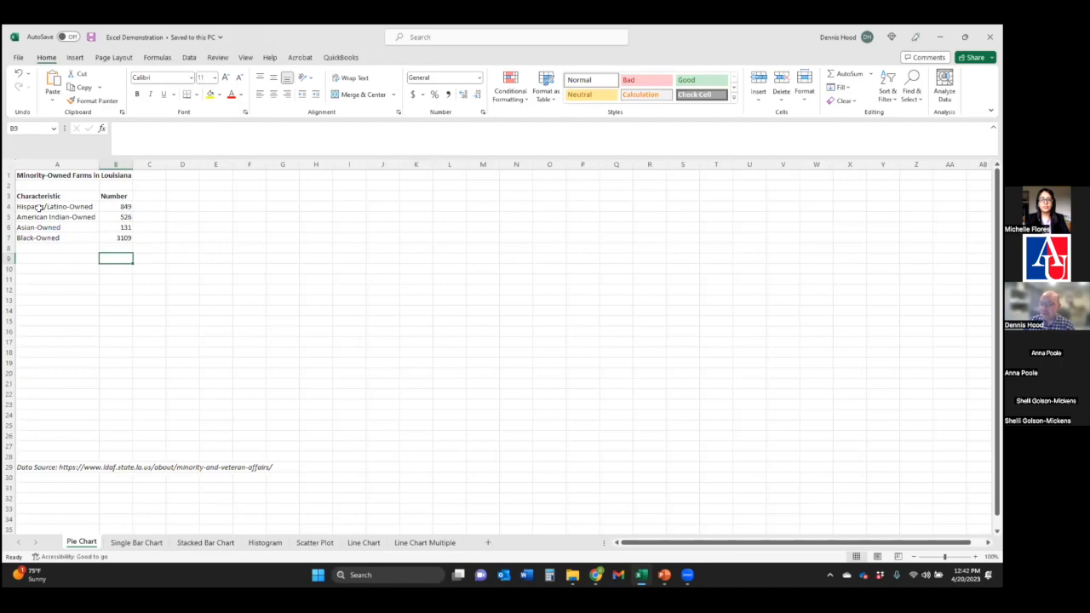
Insert a standard 2-D pie chart from the minority-owned farm categories and numbers in A4:B7
{"action": "left_click_drag", "start_coordinate": [36, 207], "coordinate": [110, 243]}
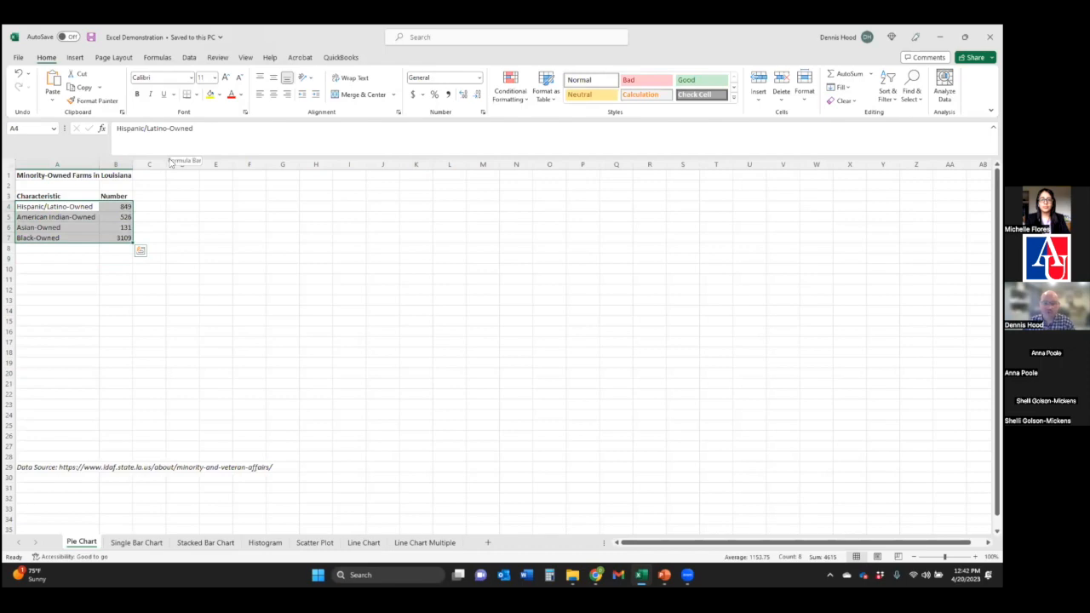
{"action": "left_click", "coordinate": [80, 57]}
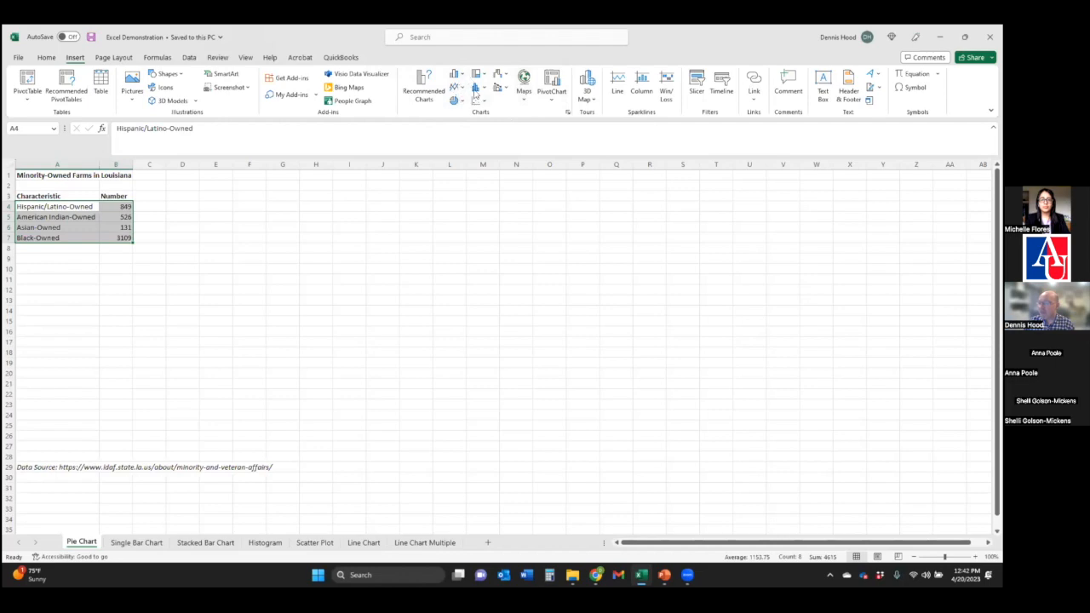
{"action": "left_click", "coordinate": [568, 114]}
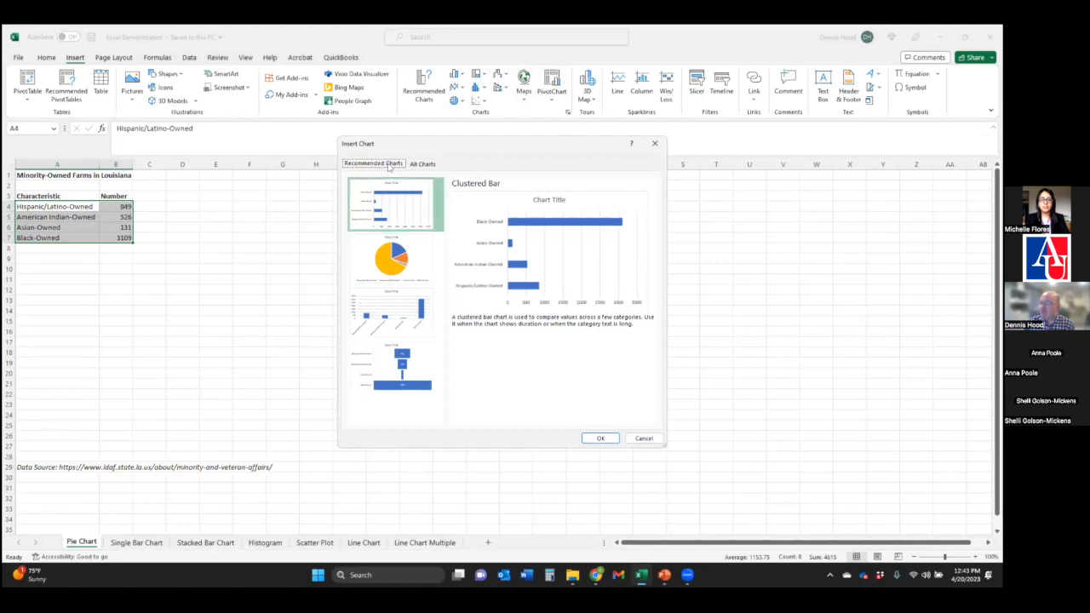
{"action": "left_click", "coordinate": [426, 165]}
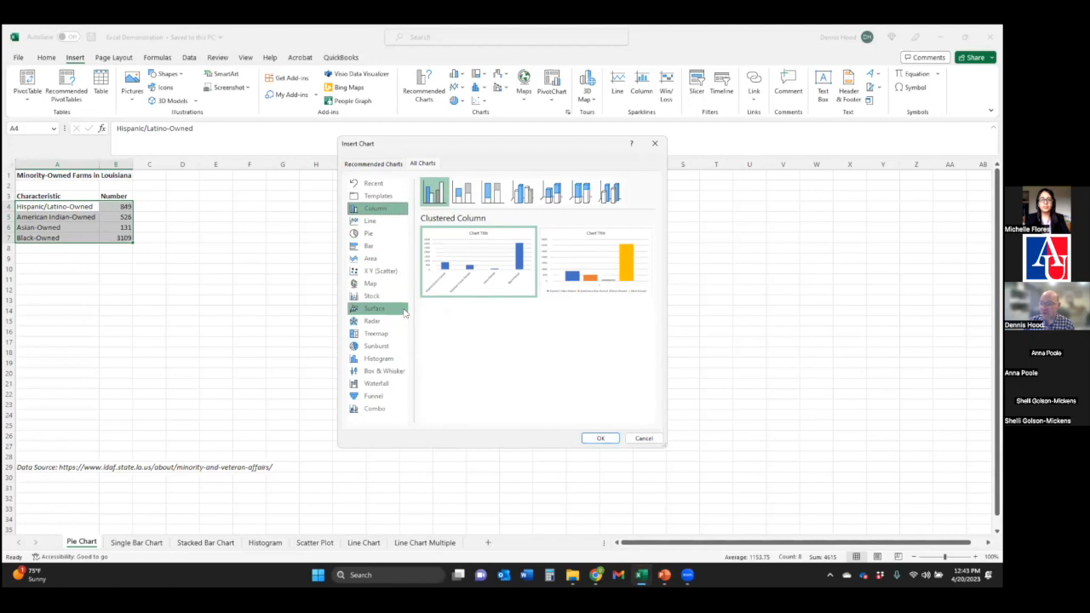
{"action": "left_click", "coordinate": [376, 236]}
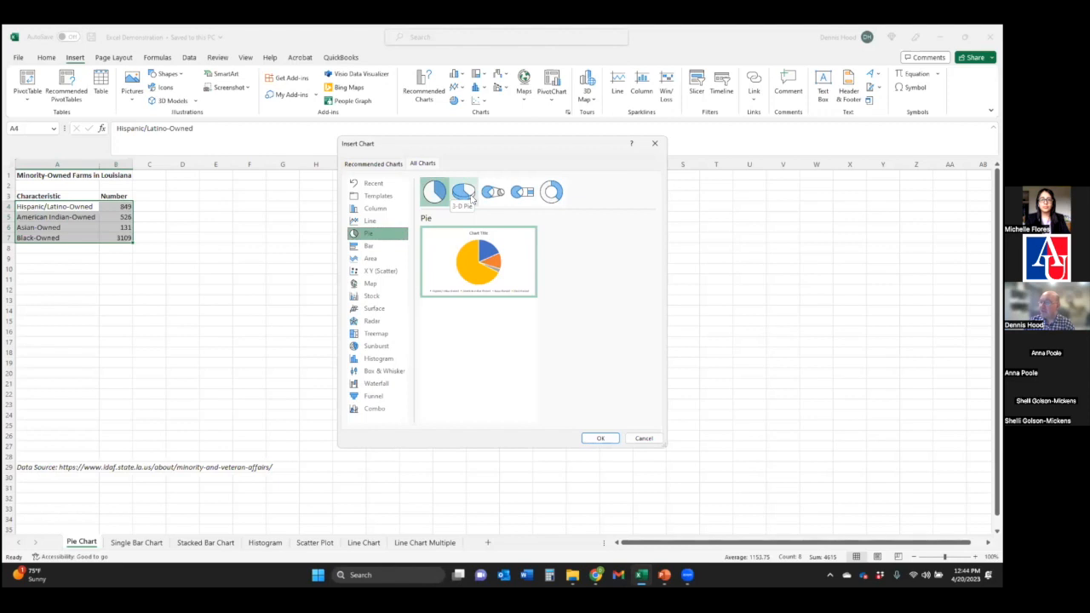
{"action": "left_click", "coordinate": [472, 197]}
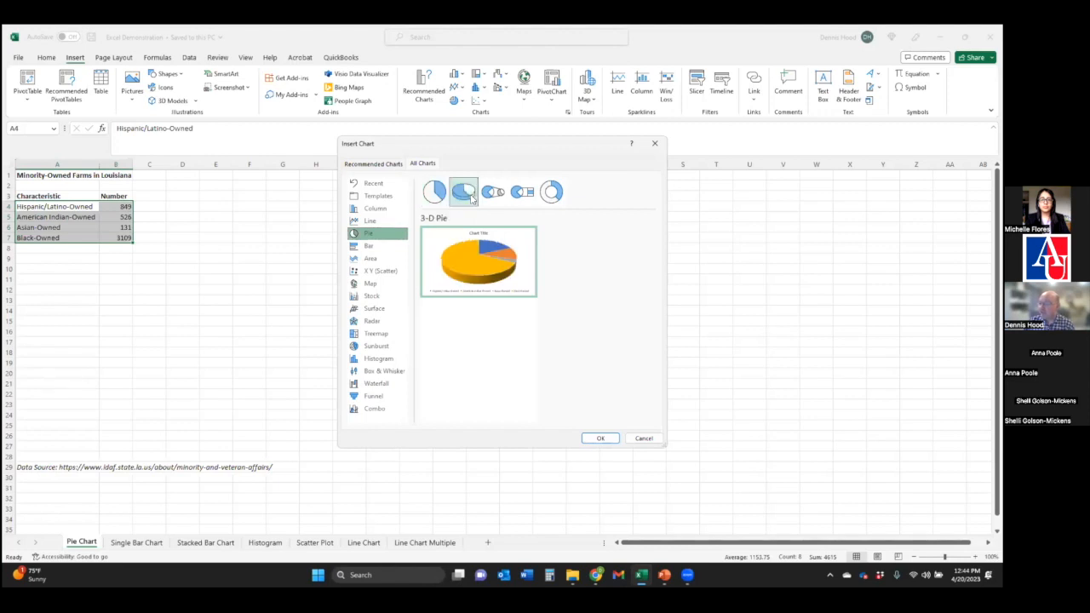
{"action": "left_click", "coordinate": [551, 194]}
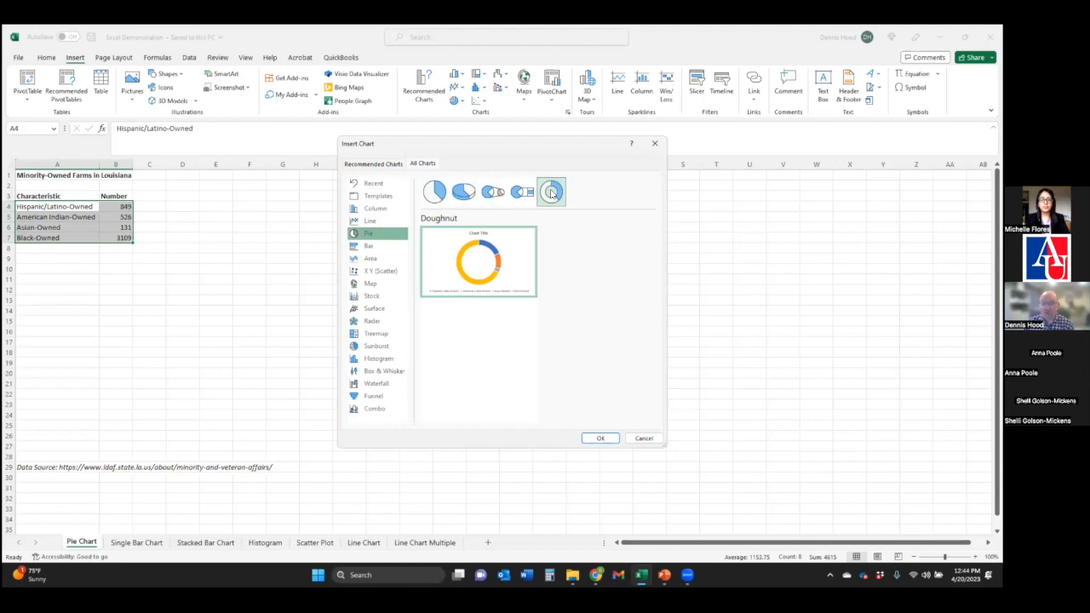
{"action": "left_click", "coordinate": [434, 192]}
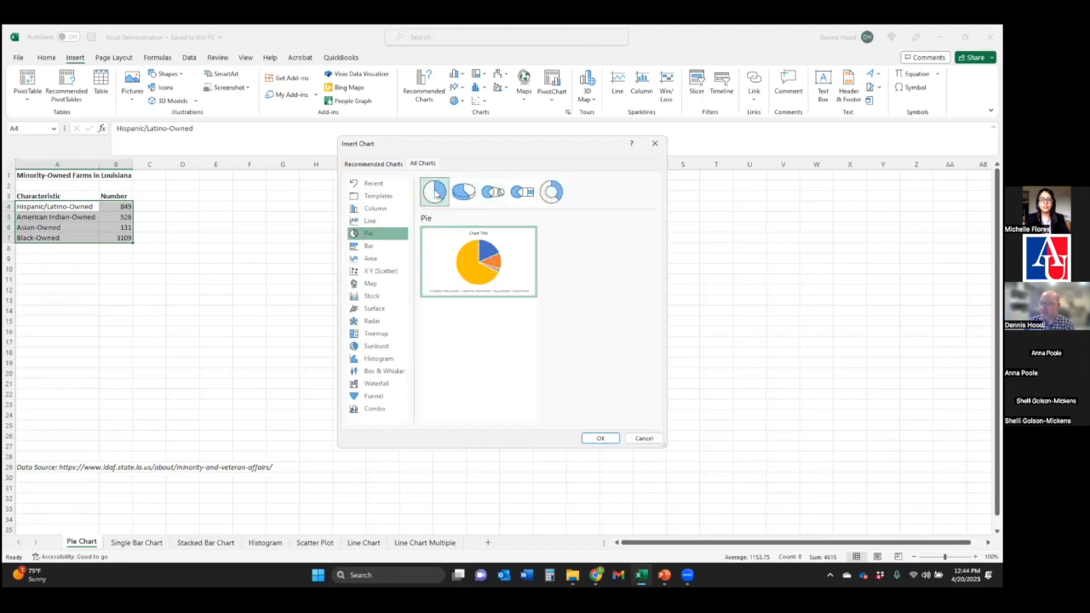
{"action": "left_click", "coordinate": [600, 438]}
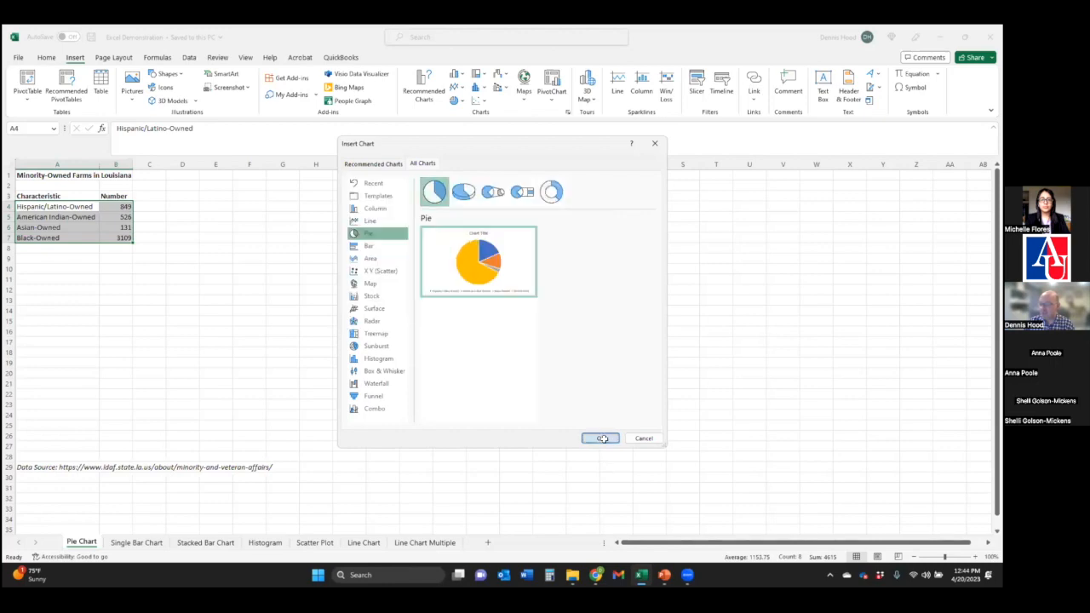
Move the pie chart up beside the farm data, starting at about row 3, and deselect it
{"action": "left_click", "coordinate": [684, 372]}
{"action": "left_click", "coordinate": [562, 286]}
{"action": "left_click_drag", "start_coordinate": [559, 279], "coordinate": [333, 201]}
{"action": "left_click", "coordinate": [601, 292]}
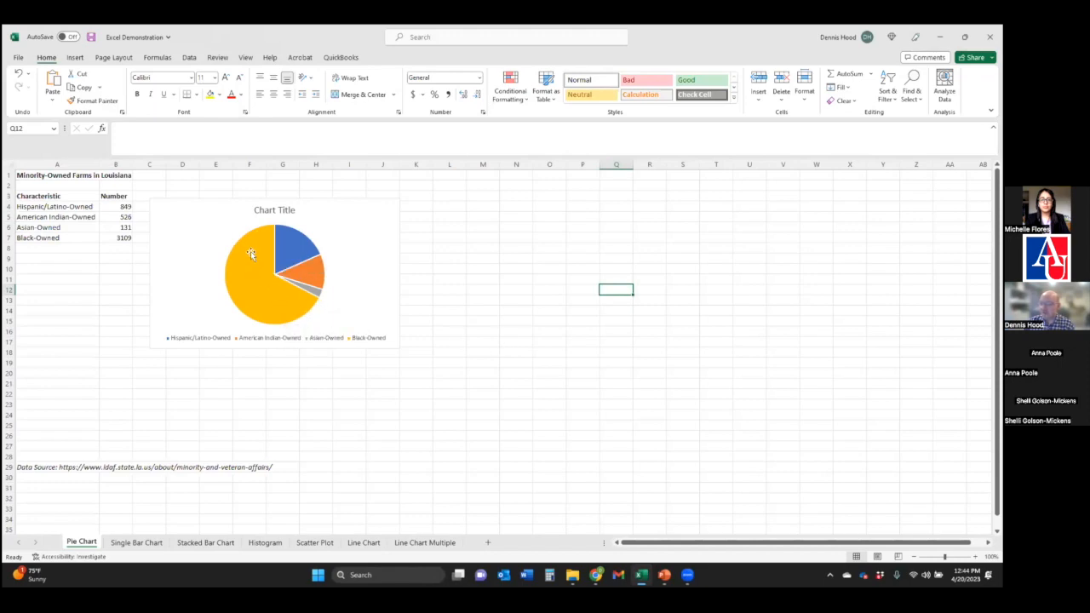
{"action": "mouse_move", "coordinate": [251, 254]}
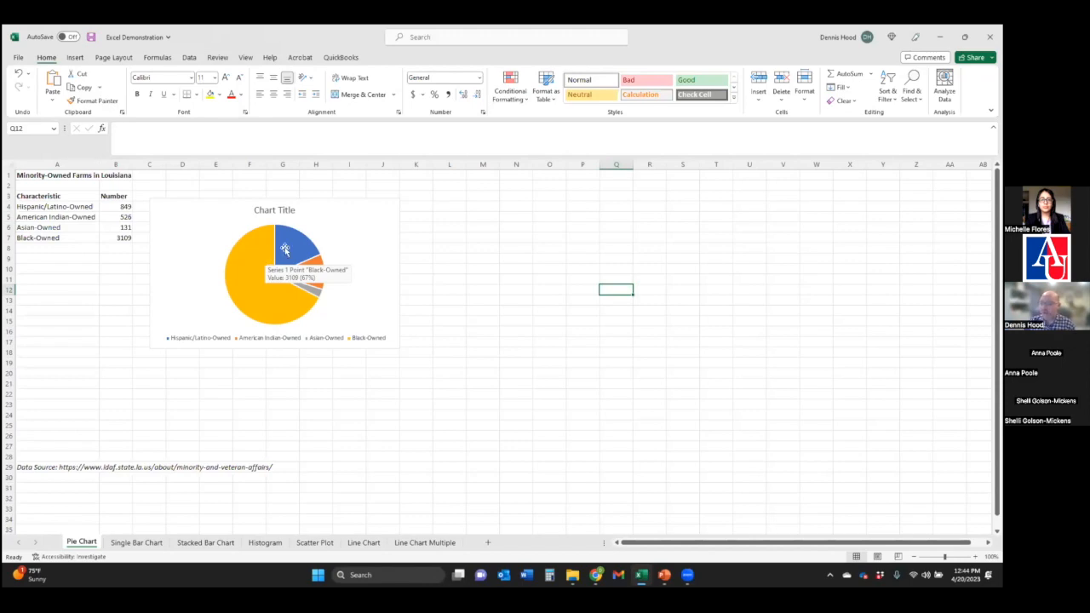
{"action": "mouse_move", "coordinate": [297, 247]}
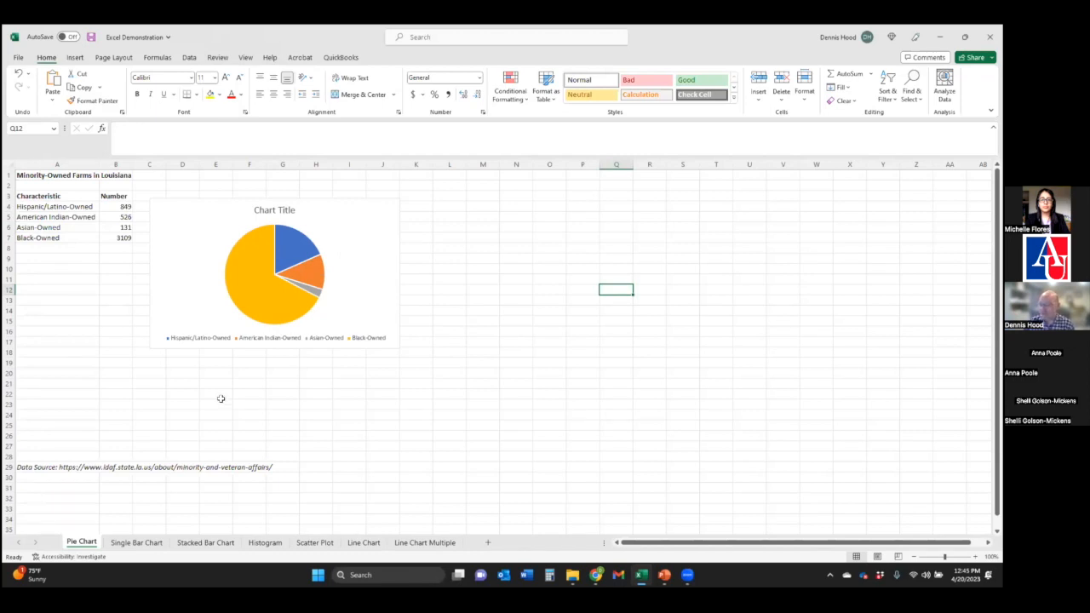
On the Single Bar Chart sheet, insert a Clustered Bar chart from the volunteer activities and quantities in A4:B12
{"action": "left_click", "coordinate": [138, 542]}
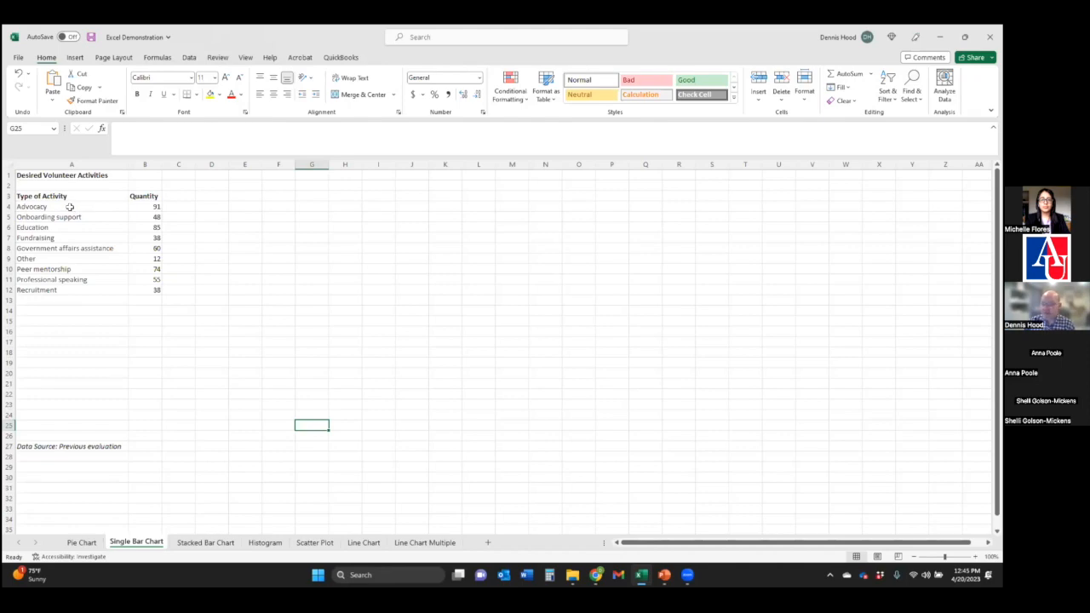
{"action": "left_click_drag", "start_coordinate": [70, 207], "coordinate": [134, 293]}
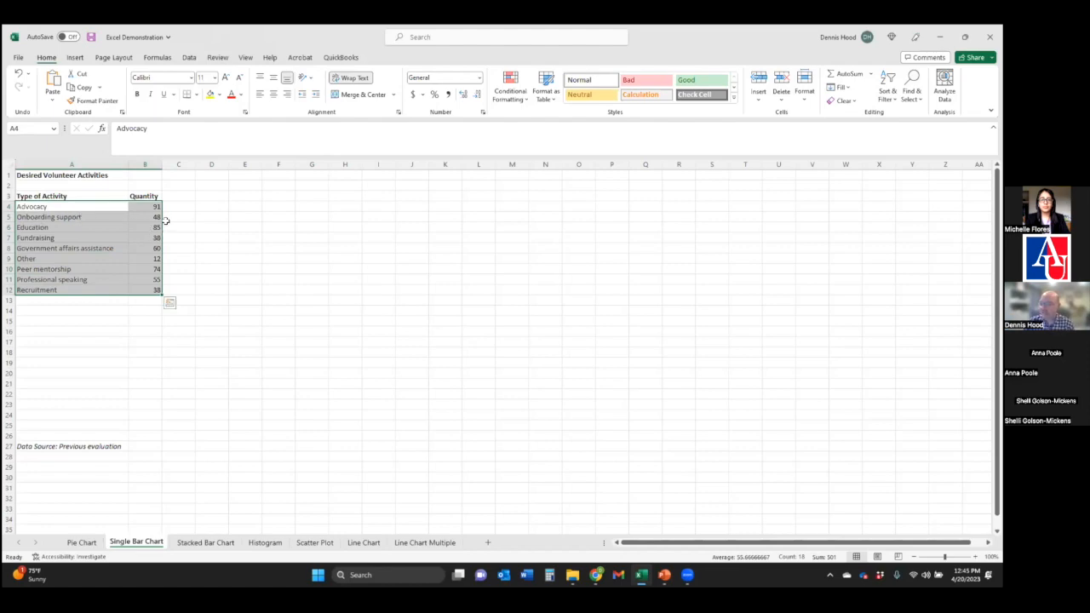
{"action": "left_click", "coordinate": [76, 57]}
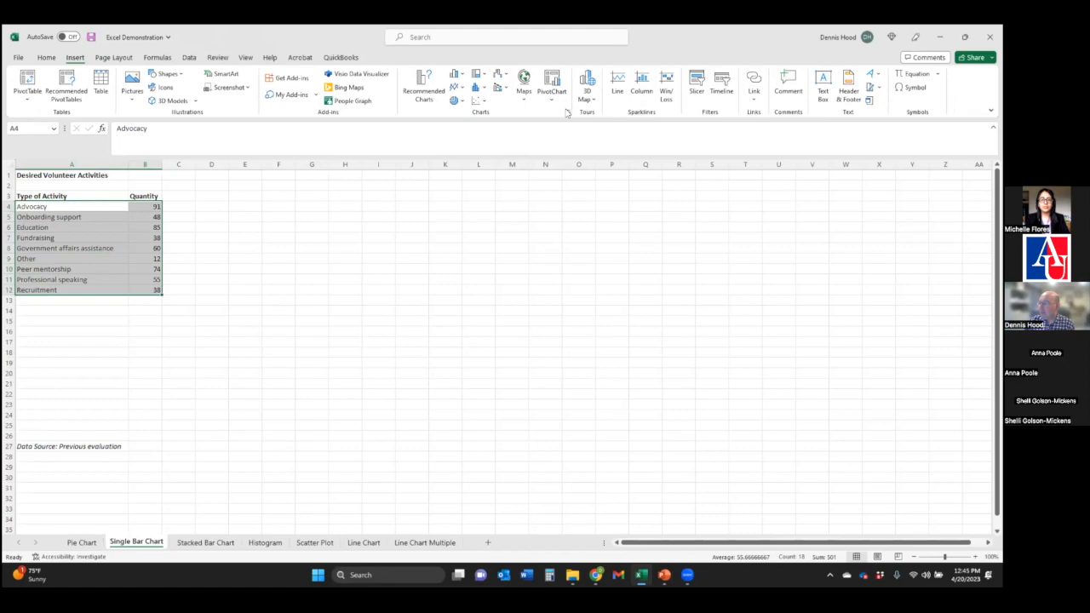
{"action": "left_click", "coordinate": [423, 89]}
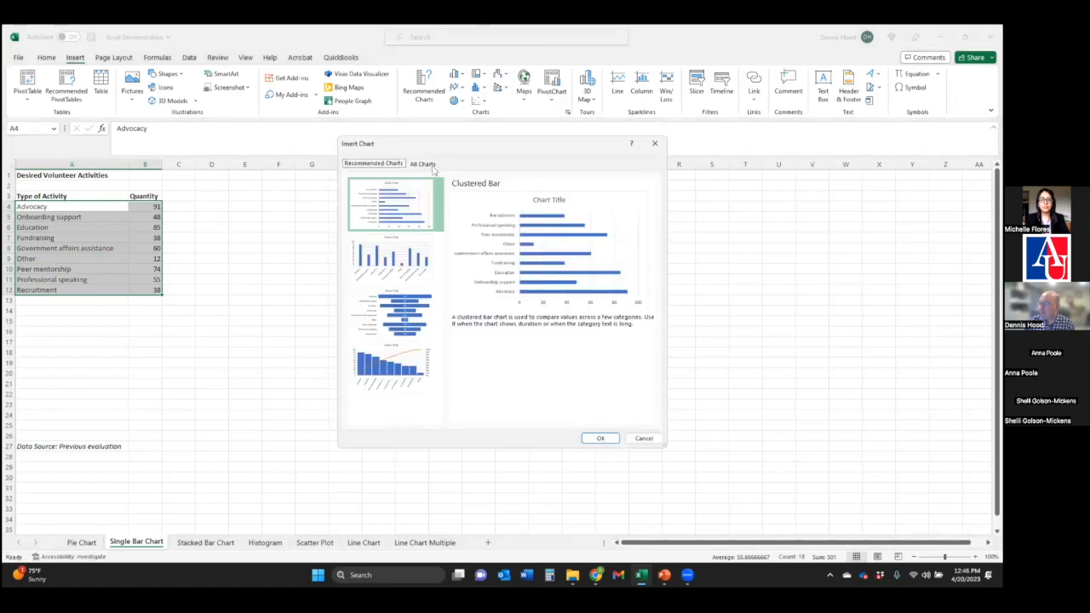
{"action": "left_click", "coordinate": [423, 163]}
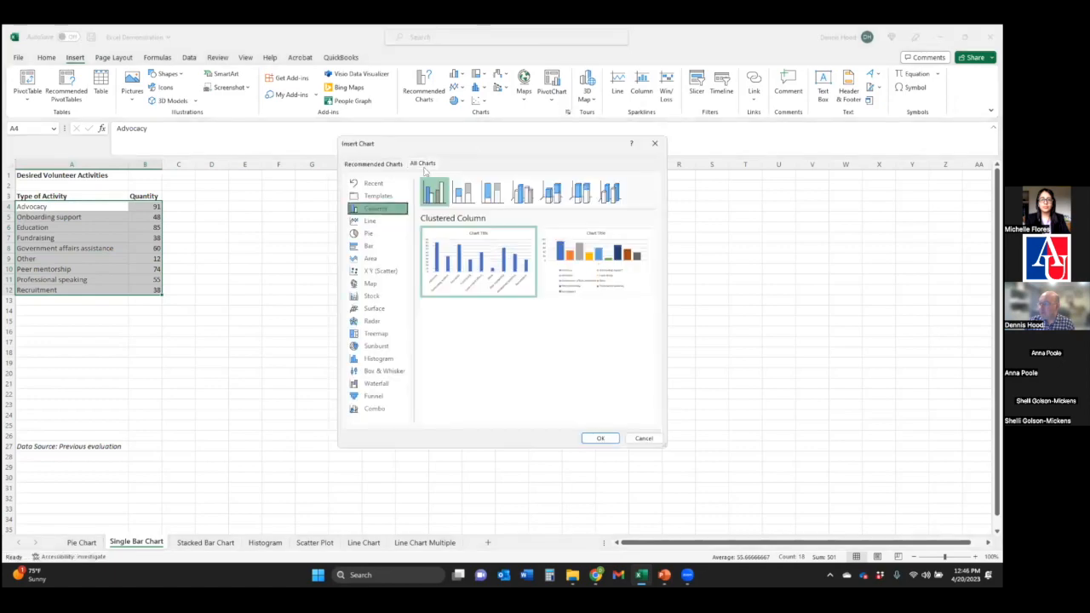
{"action": "left_click", "coordinate": [372, 247]}
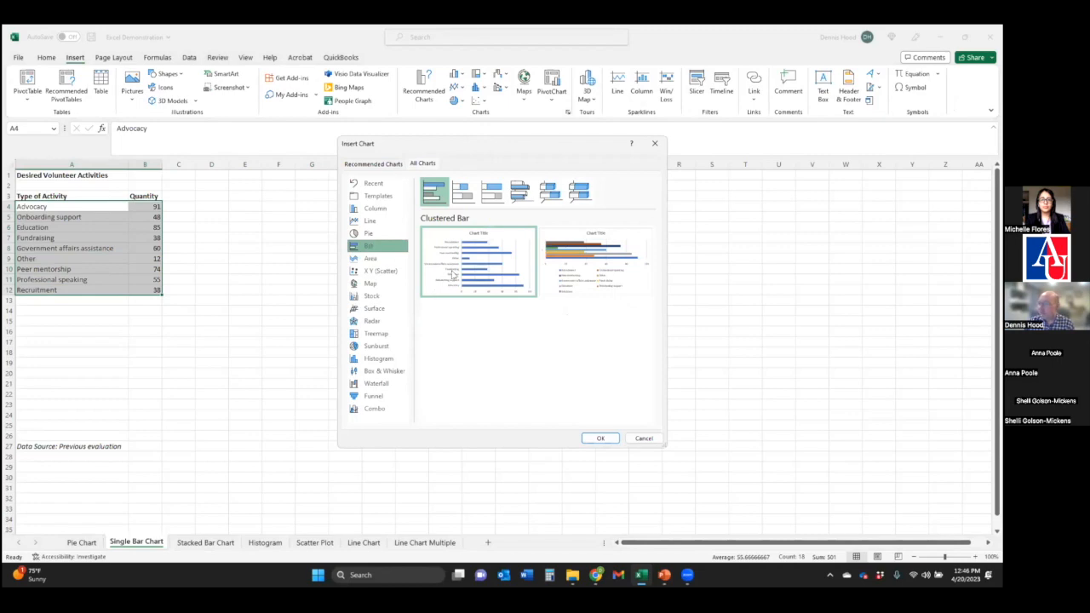
{"action": "mouse_move", "coordinate": [454, 273]}
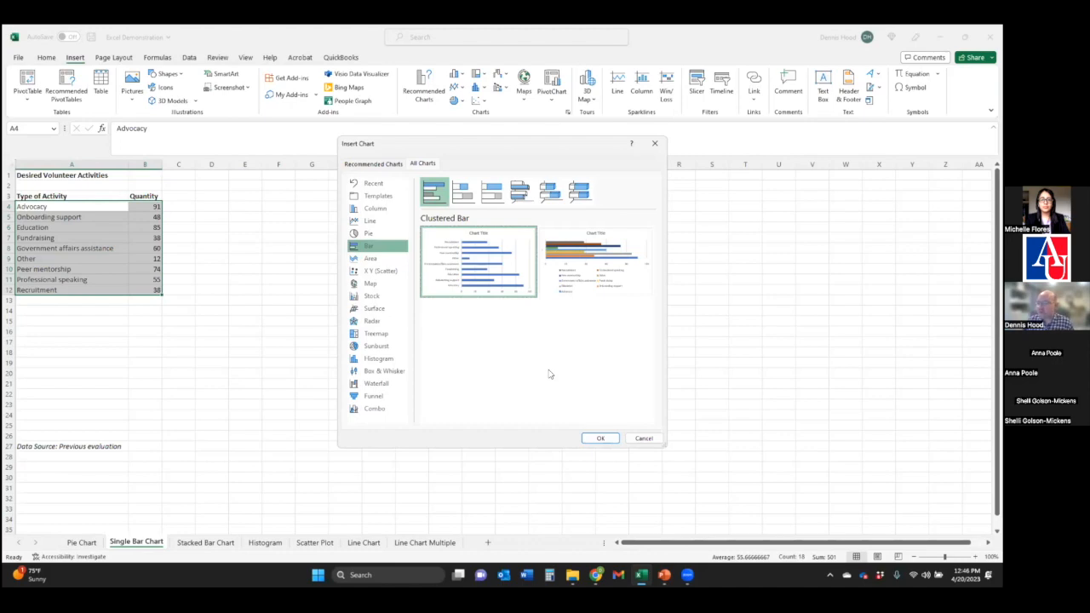
{"action": "left_click", "coordinate": [600, 439]}
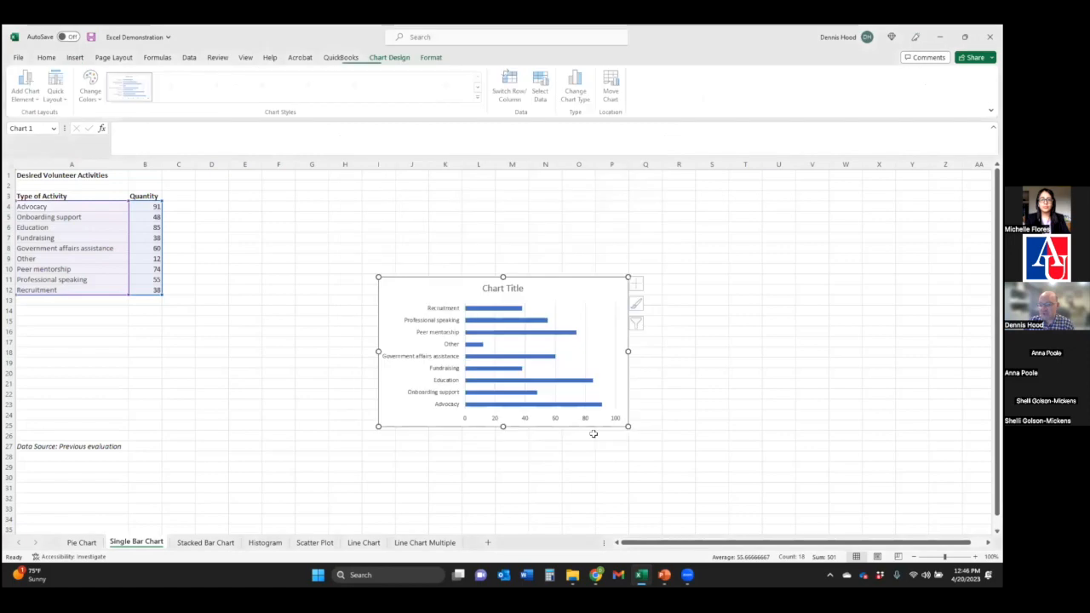
Move the clustered bar chart up beside the volunteer activities table, starting at about row 3, and deselect it
{"action": "left_click", "coordinate": [717, 339]}
{"action": "left_click_drag", "start_coordinate": [551, 281], "coordinate": [343, 197]}
{"action": "left_click", "coordinate": [554, 281]}
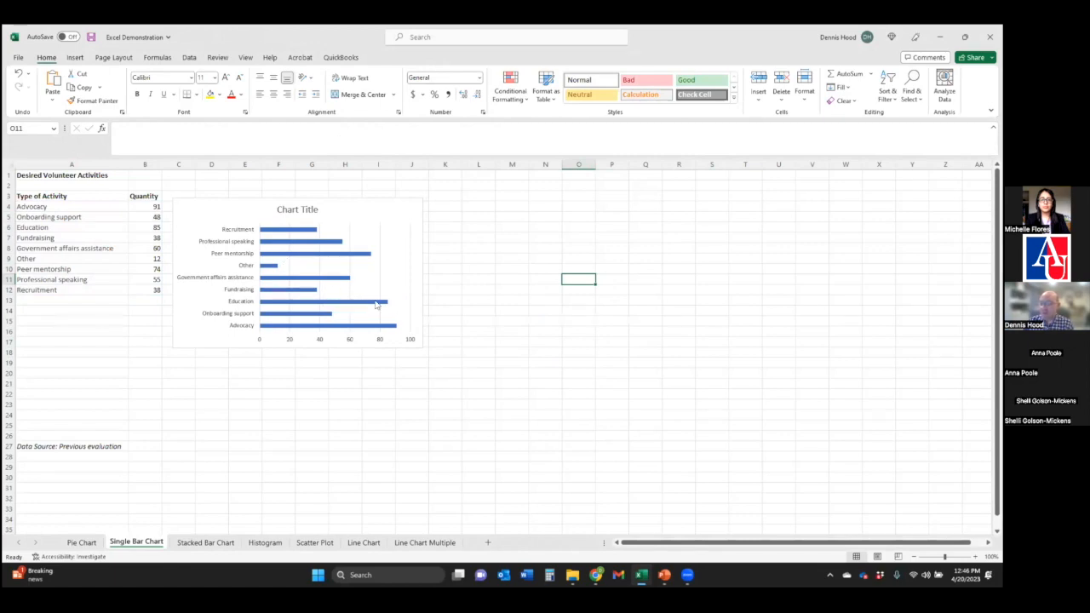
{"action": "mouse_move", "coordinate": [343, 259]}
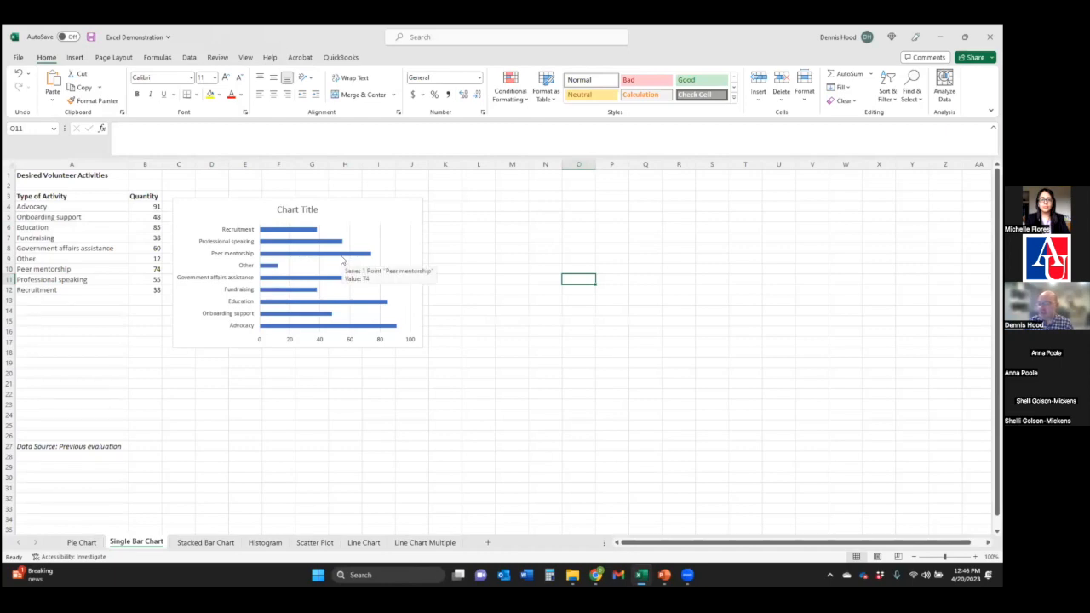
{"action": "mouse_move", "coordinate": [310, 293]}
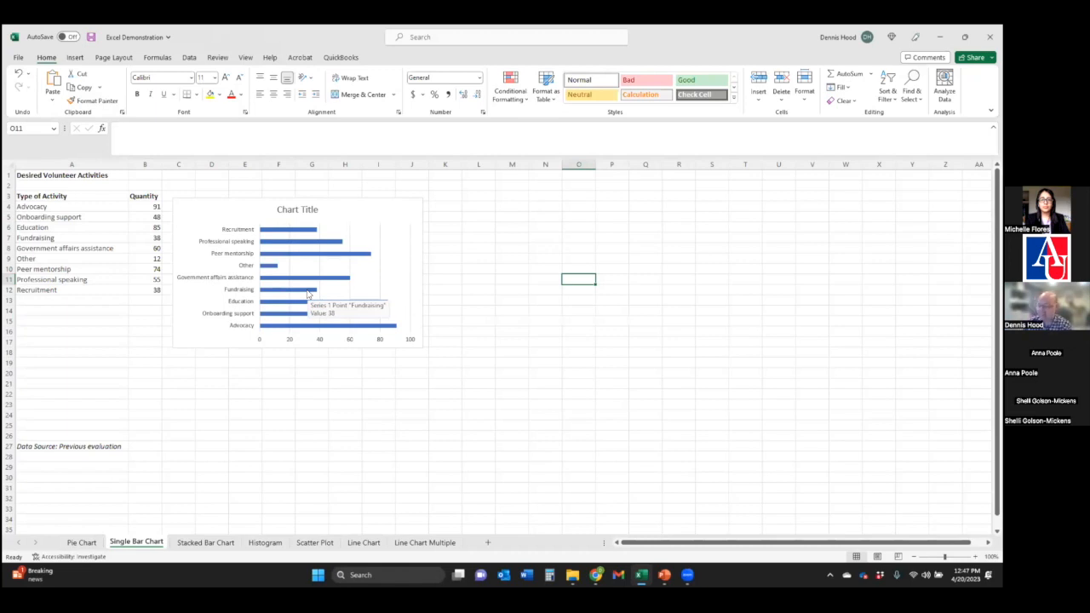
On the Stacked Bar Chart sheet, insert a Stacked Bar chart from the crop production table A3:D6, with one bar per state
{"action": "left_click", "coordinate": [196, 541]}
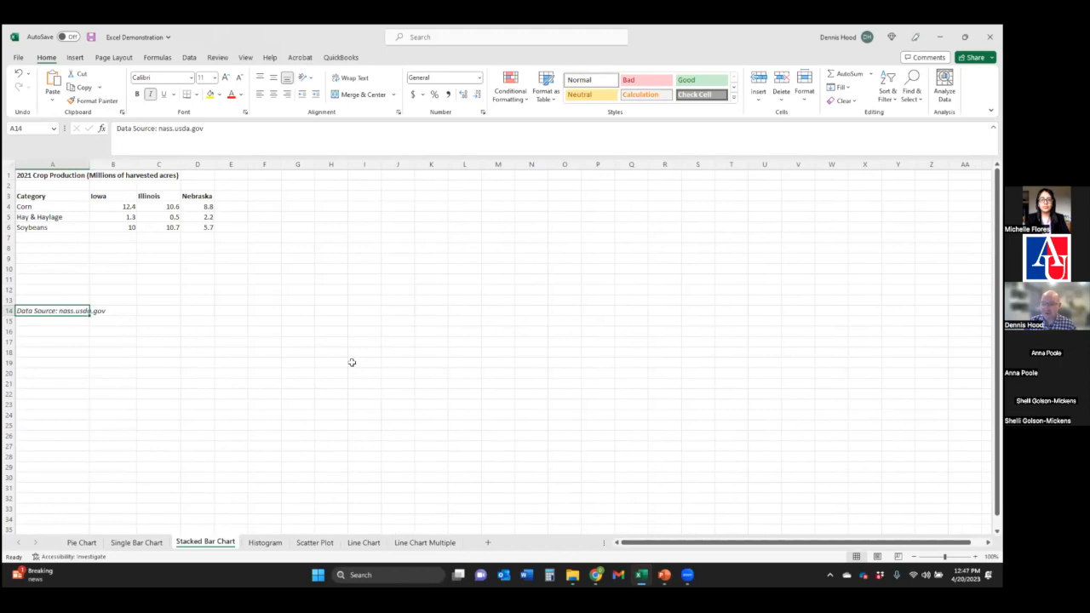
{"action": "left_click", "coordinate": [335, 288]}
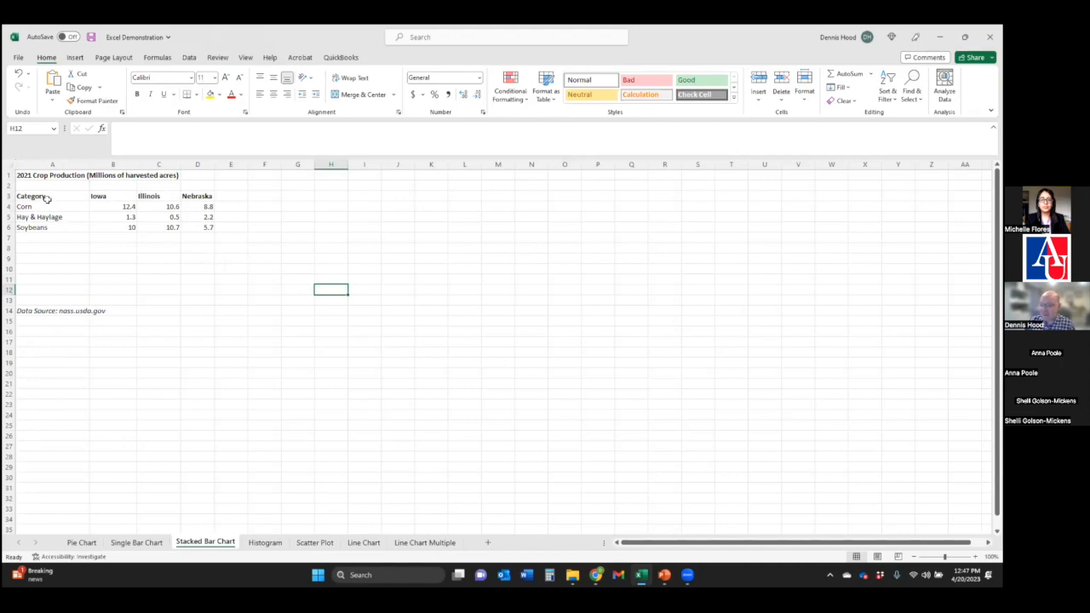
{"action": "left_click_drag", "start_coordinate": [45, 198], "coordinate": [207, 227]}
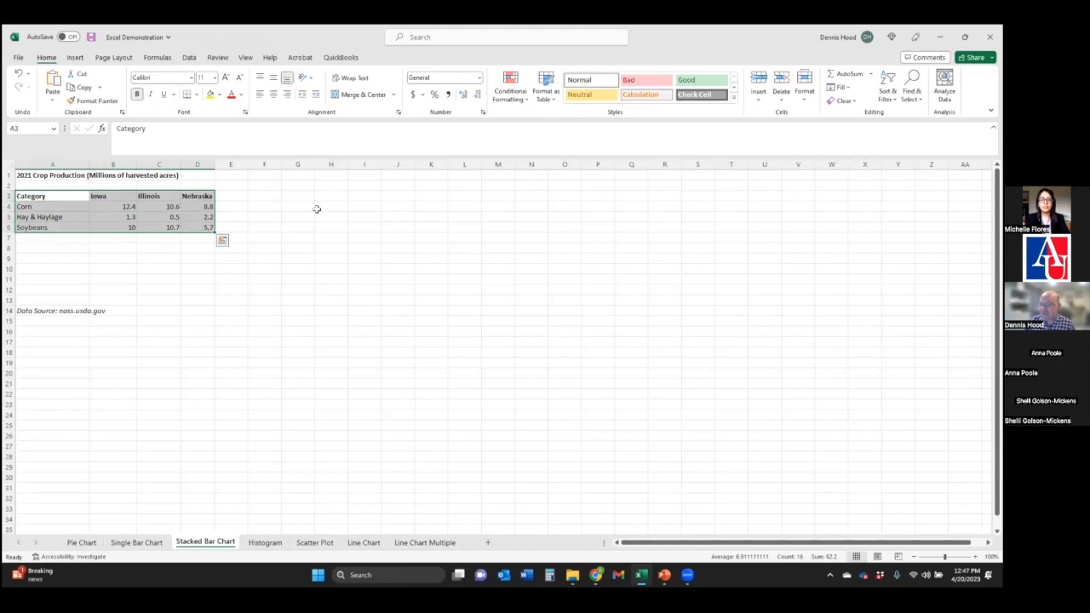
{"action": "left_click", "coordinate": [74, 57]}
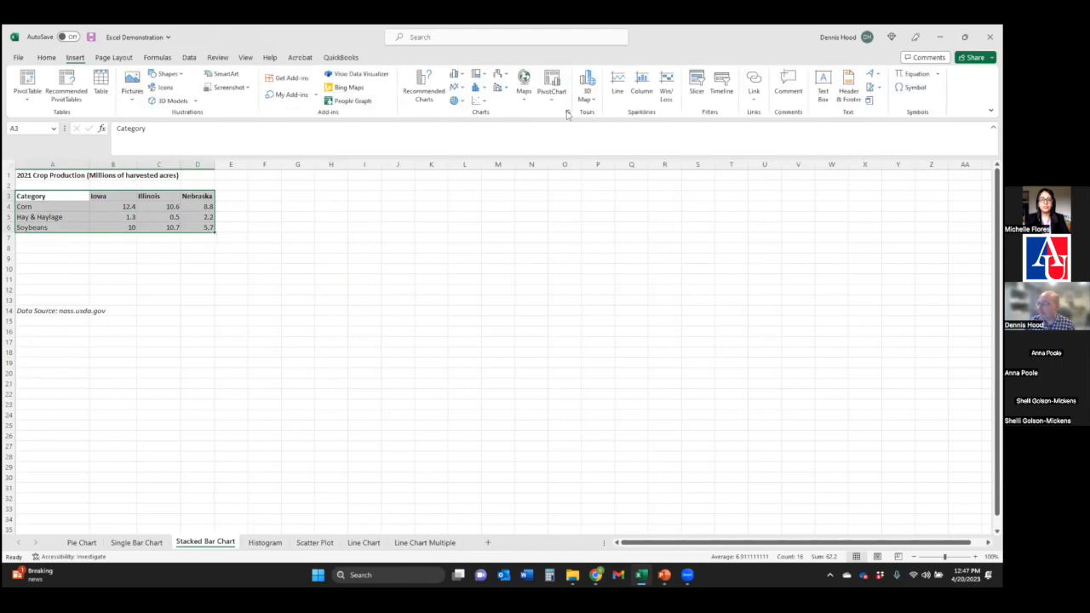
{"action": "left_click", "coordinate": [567, 111]}
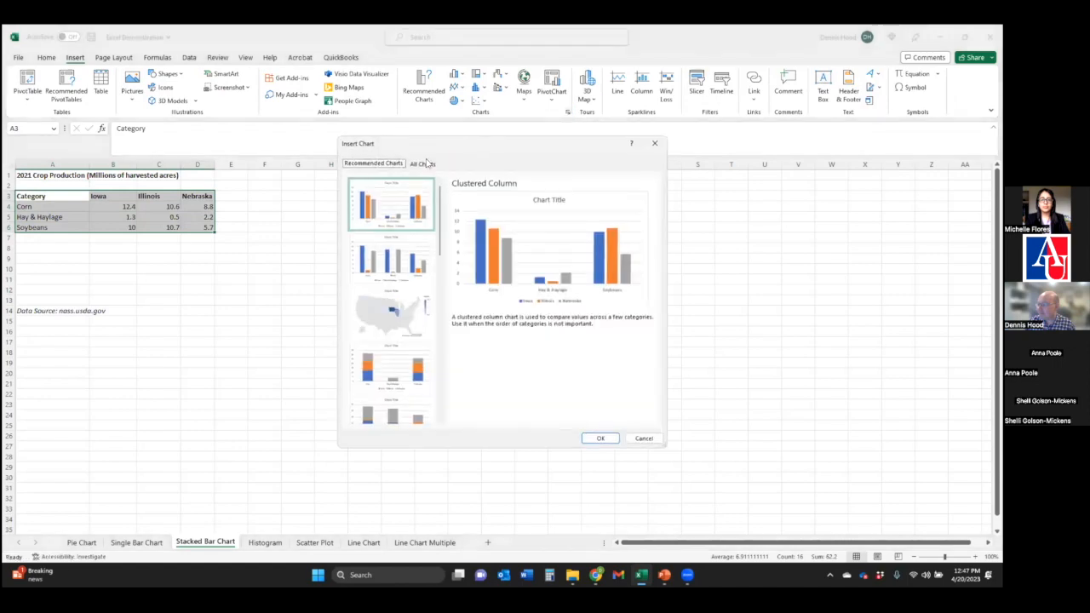
{"action": "left_click", "coordinate": [424, 163]}
{"action": "left_click", "coordinate": [385, 247]}
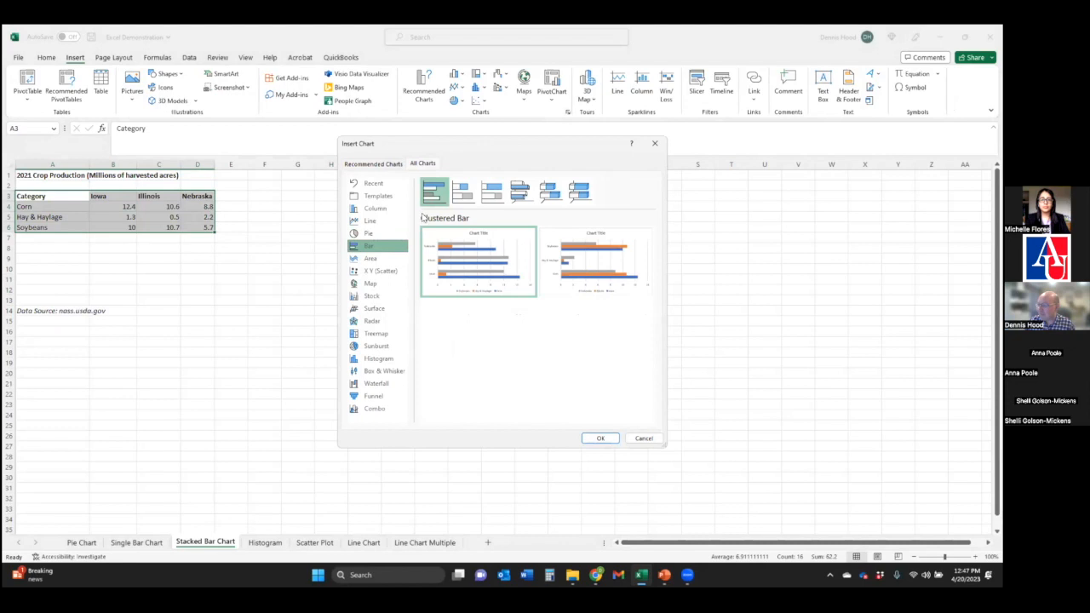
{"action": "left_click", "coordinate": [465, 192]}
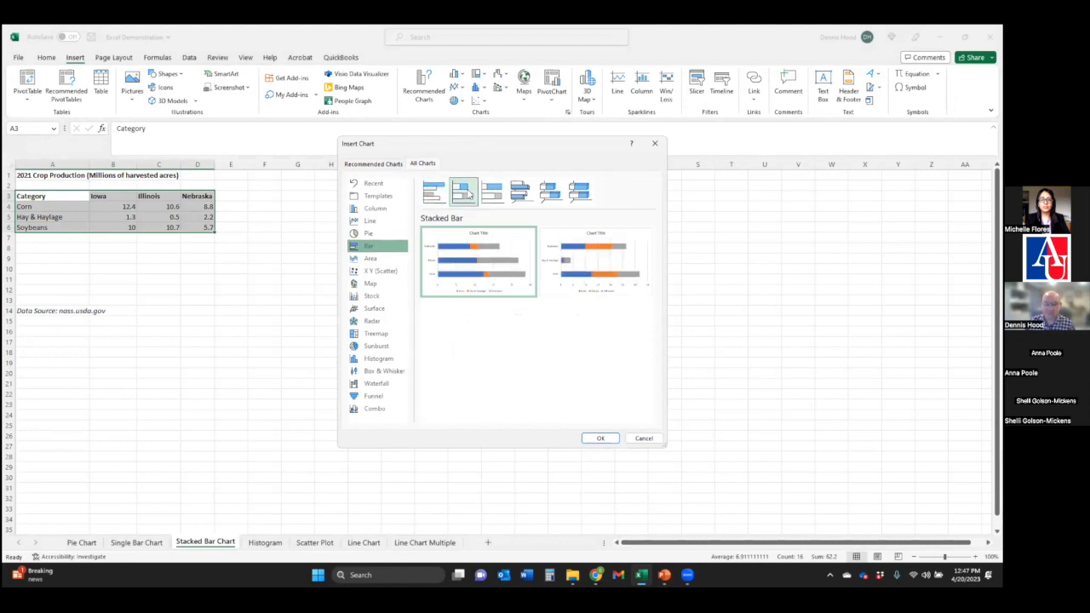
{"action": "left_click", "coordinate": [601, 439]}
Move the stacked bar chart up beside the crop production table, starting at about row 3, and deselect it
{"action": "left_click", "coordinate": [710, 352]}
{"action": "left_click_drag", "start_coordinate": [540, 282], "coordinate": [396, 194]}
{"action": "left_click", "coordinate": [698, 279]}
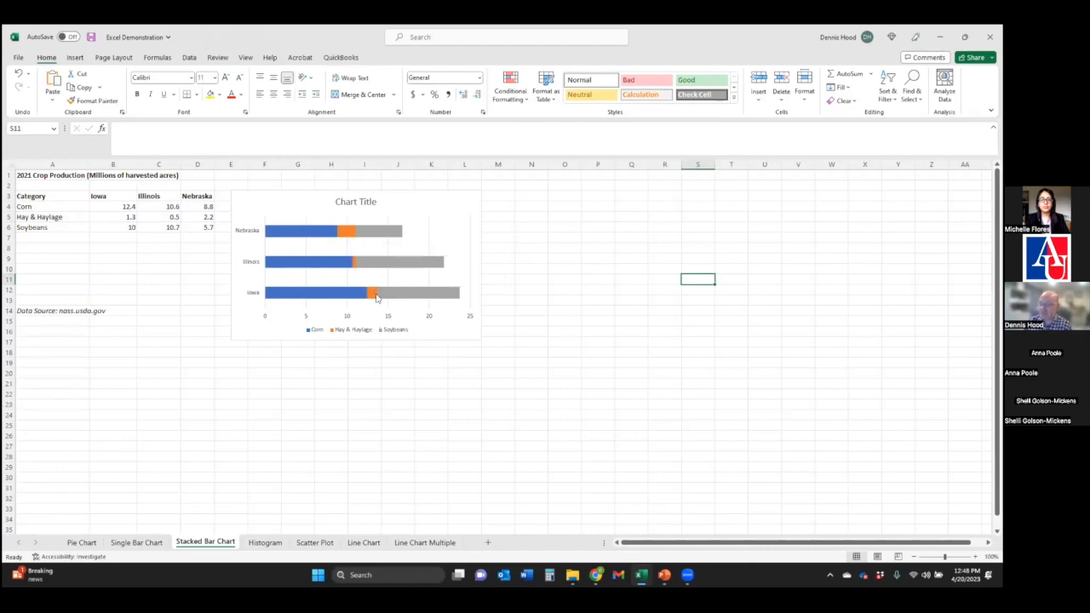
Open the Histogram worksheet to bring up the customer wait times and bin ranges
{"action": "left_click", "coordinate": [587, 312]}
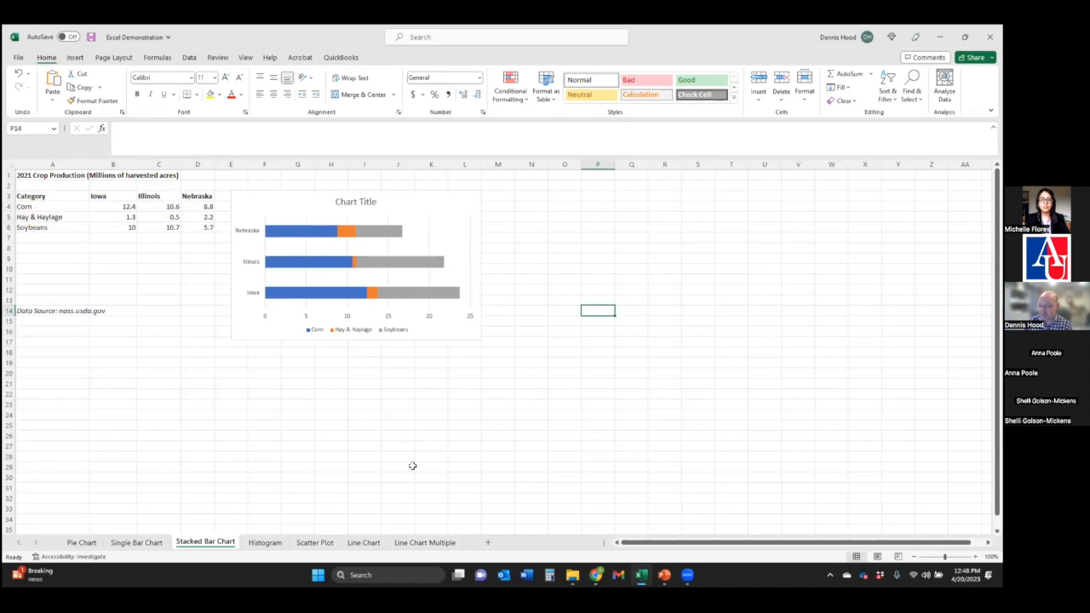
{"action": "left_click", "coordinate": [264, 542]}
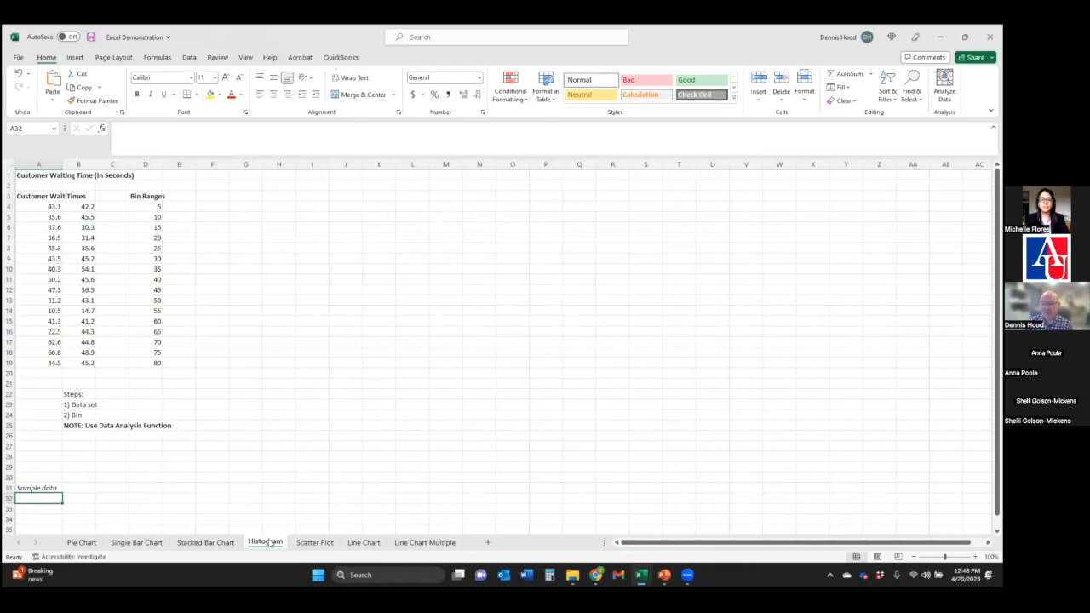
{"action": "left_click", "coordinate": [264, 300]}
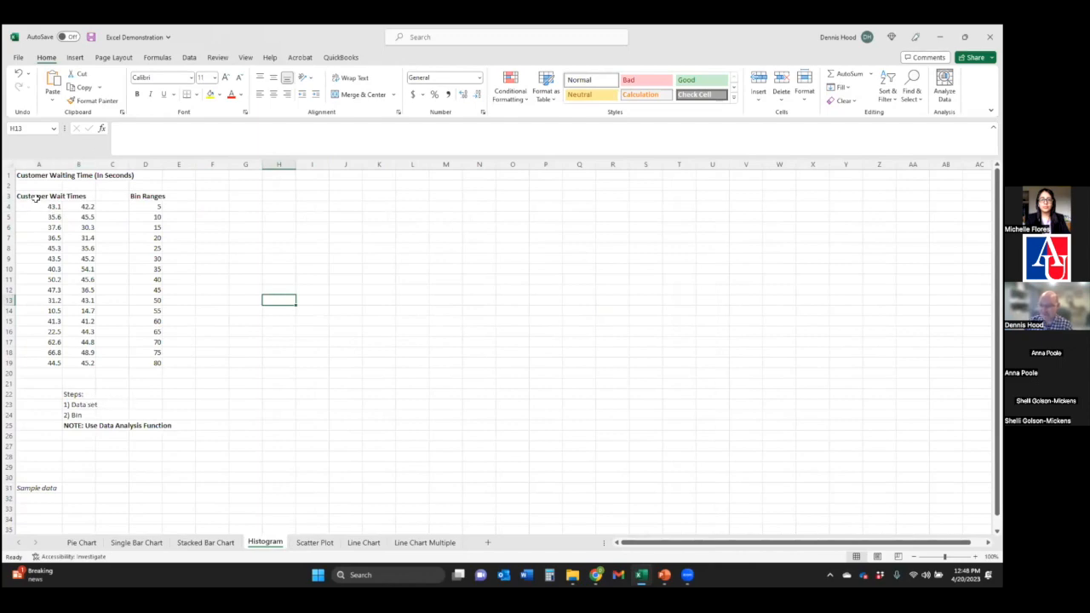
{"action": "left_click", "coordinate": [275, 235]}
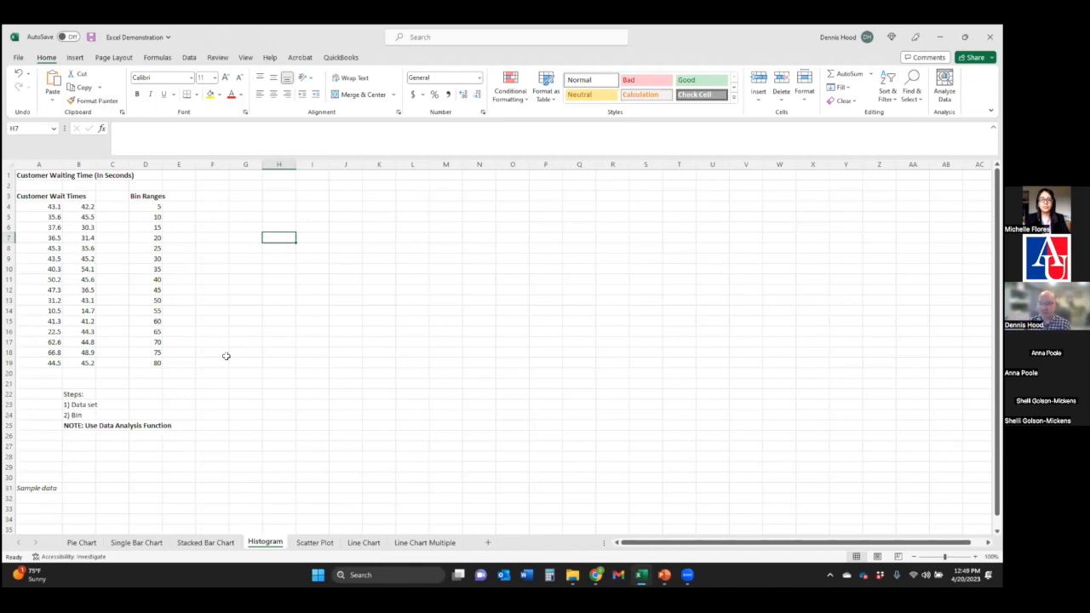
{"action": "left_click", "coordinate": [191, 227]}
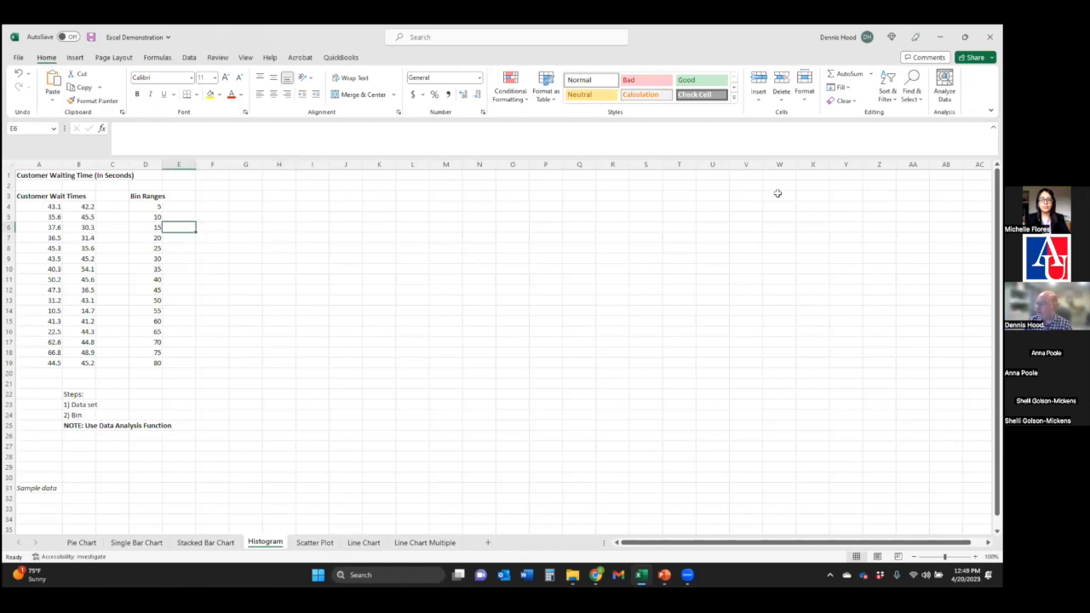
{"action": "left_click", "coordinate": [218, 197]}
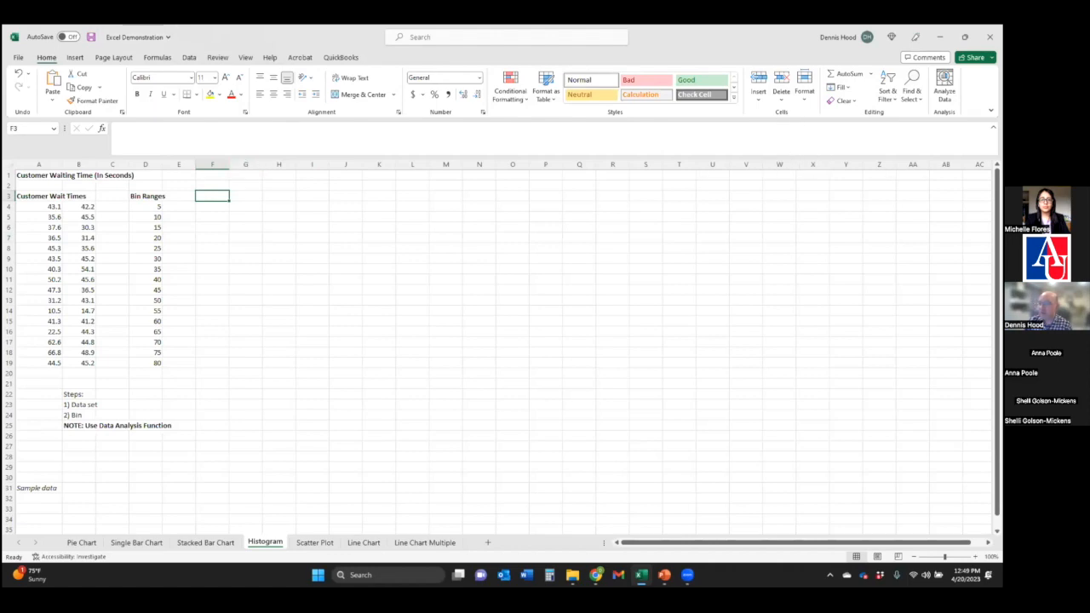
{"action": "left_click", "coordinate": [945, 85]}
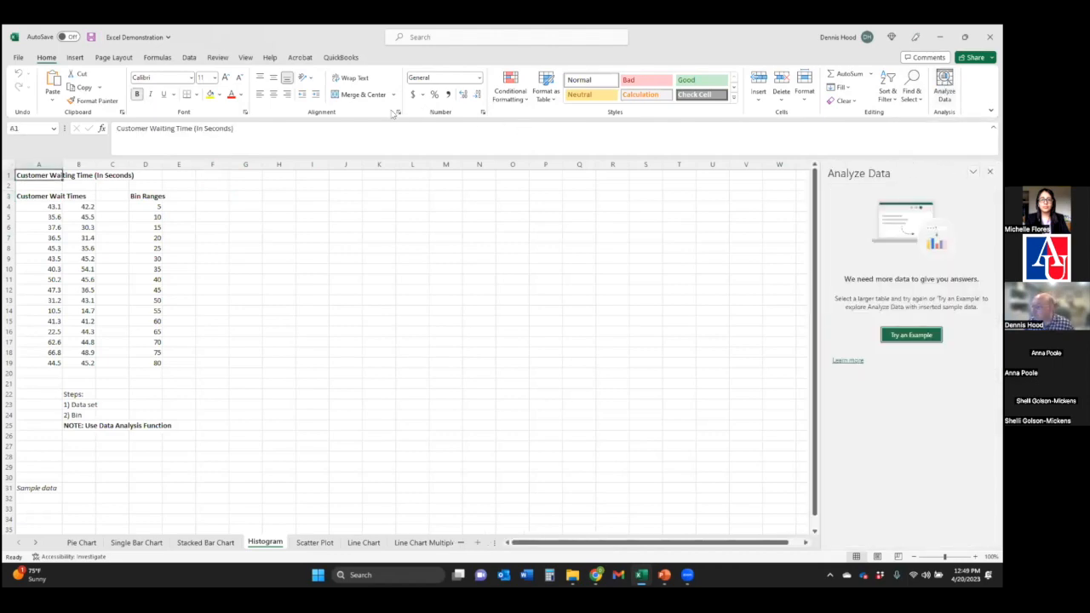
{"action": "left_click", "coordinate": [550, 246]}
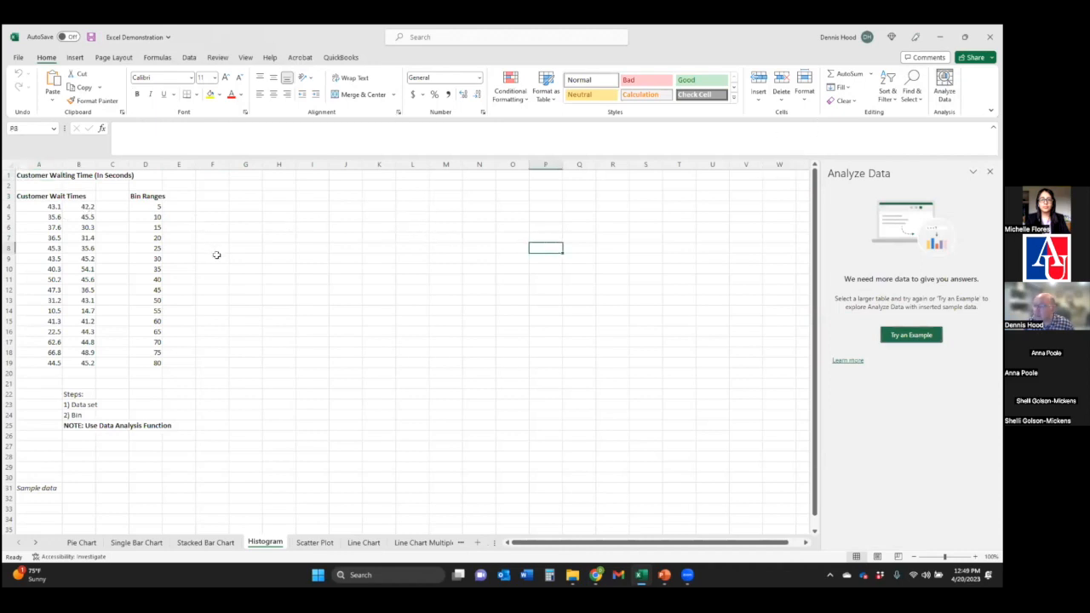
{"action": "left_click", "coordinate": [191, 57]}
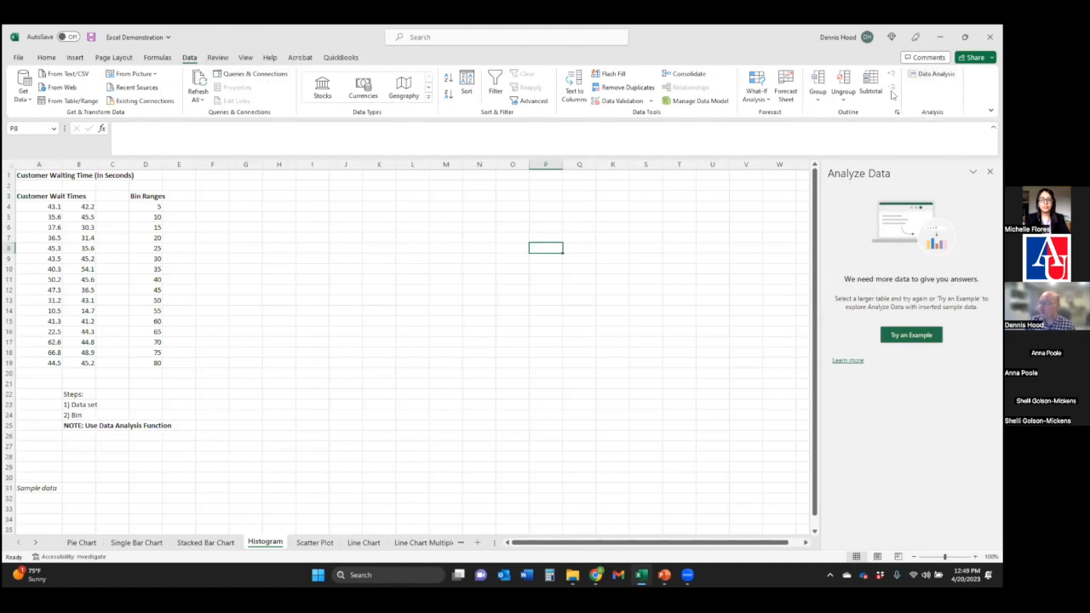
{"action": "left_click", "coordinate": [932, 77]}
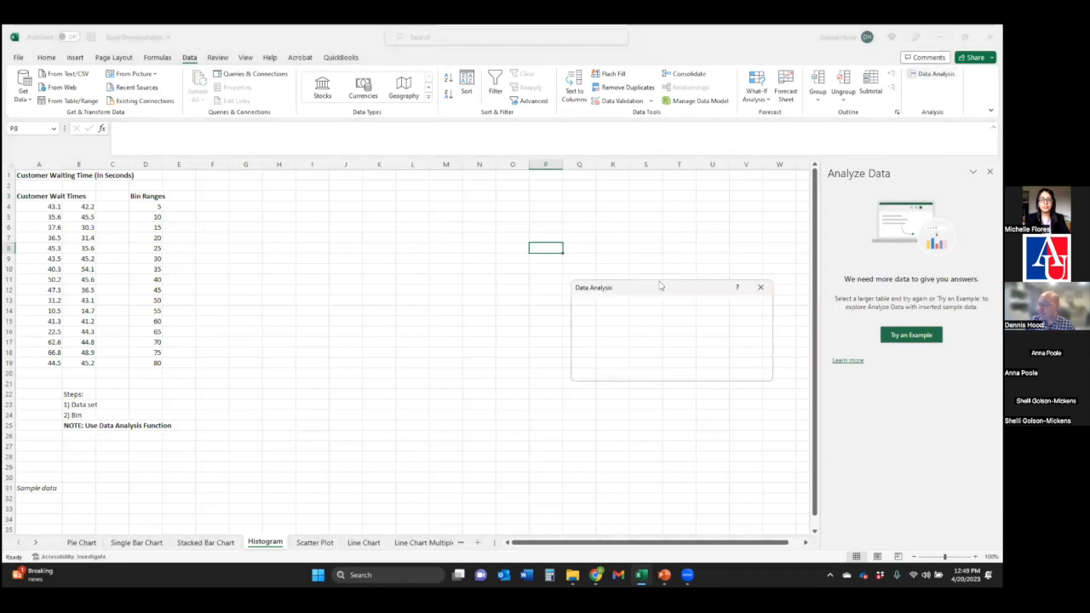
{"action": "left_click_drag", "start_coordinate": [661, 286], "coordinate": [650, 233]}
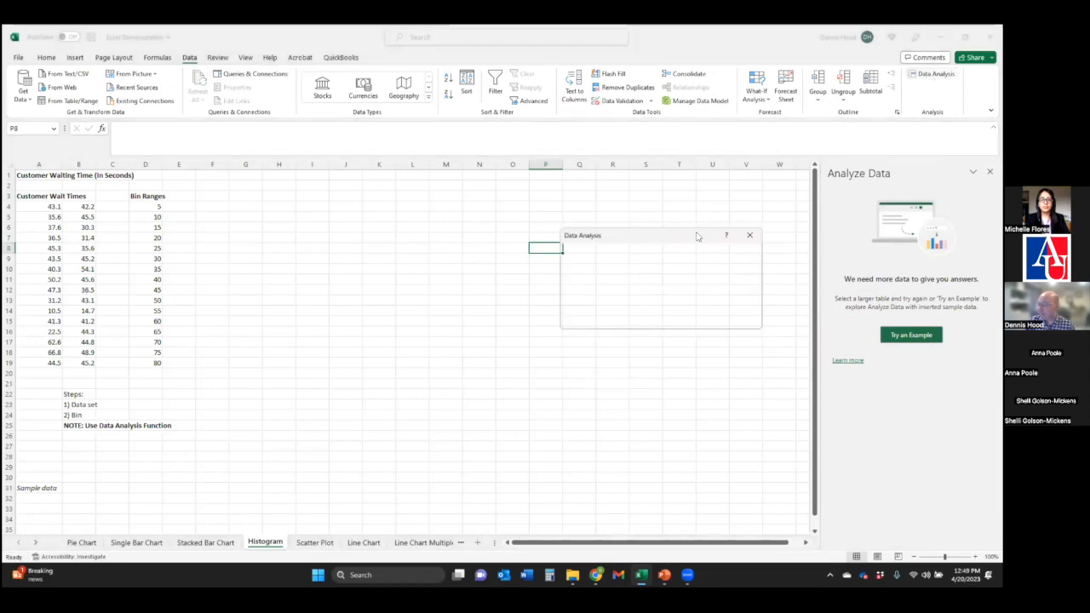
{"action": "left_click", "coordinate": [745, 235]}
{"action": "left_click", "coordinate": [932, 75]}
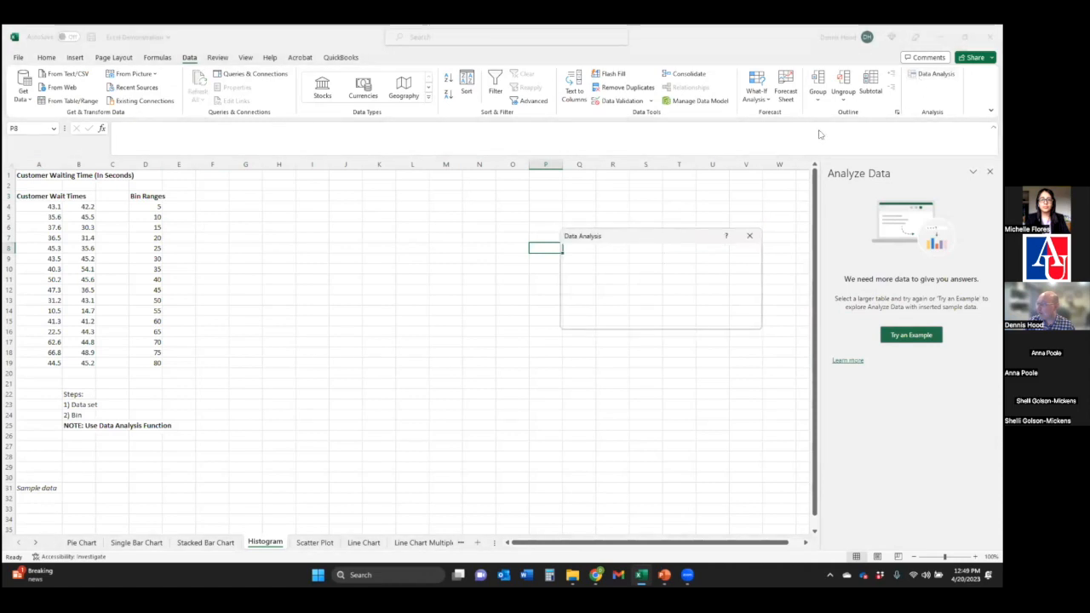
{"action": "left_click_drag", "start_coordinate": [649, 239], "coordinate": [652, 262]}
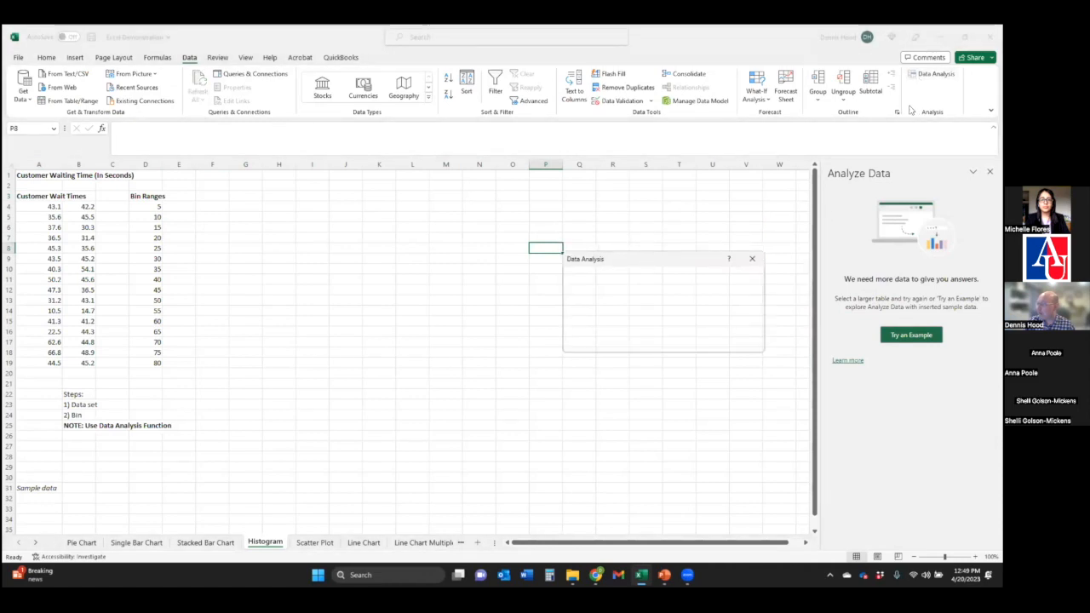
{"action": "left_click", "coordinate": [751, 258]}
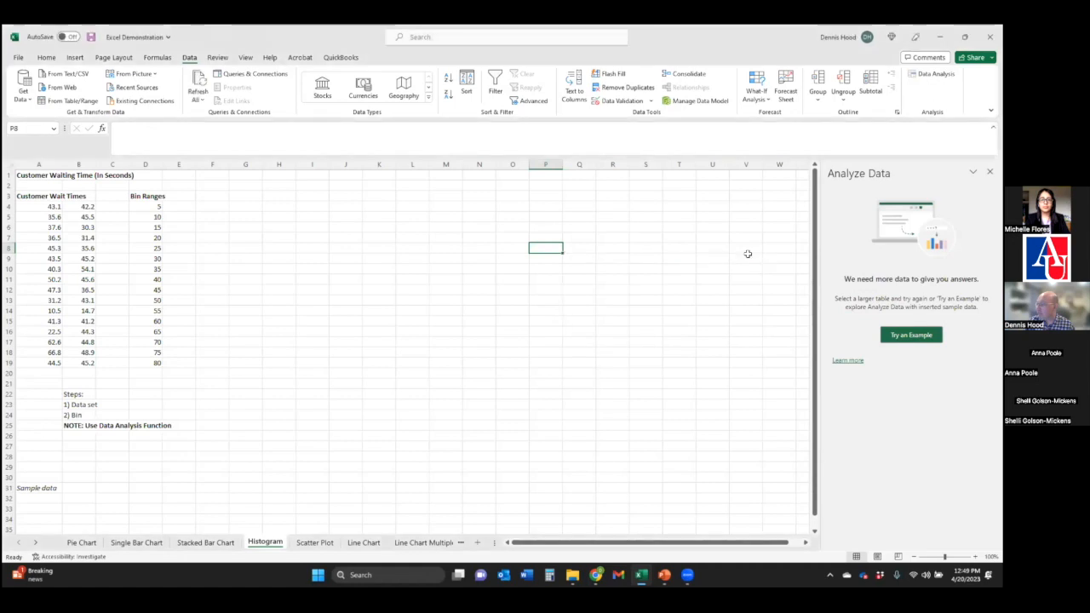
{"action": "left_click", "coordinate": [633, 297]}
{"action": "scroll", "coordinate": [496, 284], "scroll_direction": "down", "scroll_amount": 2}
{"action": "scroll", "coordinate": [497, 284], "scroll_direction": "up", "scroll_amount": 2}
Start the Histogram tool from the Data Analysis list, moving the dialog beside the wait-time data
{"action": "left_click", "coordinate": [936, 75]}
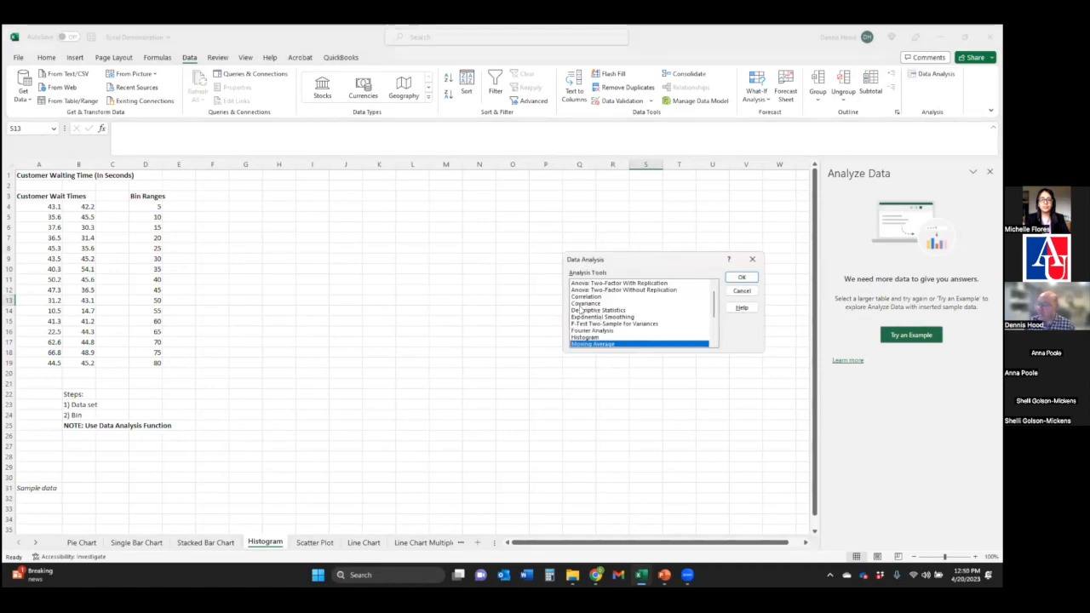
{"action": "left_click_drag", "start_coordinate": [595, 263], "coordinate": [263, 228]}
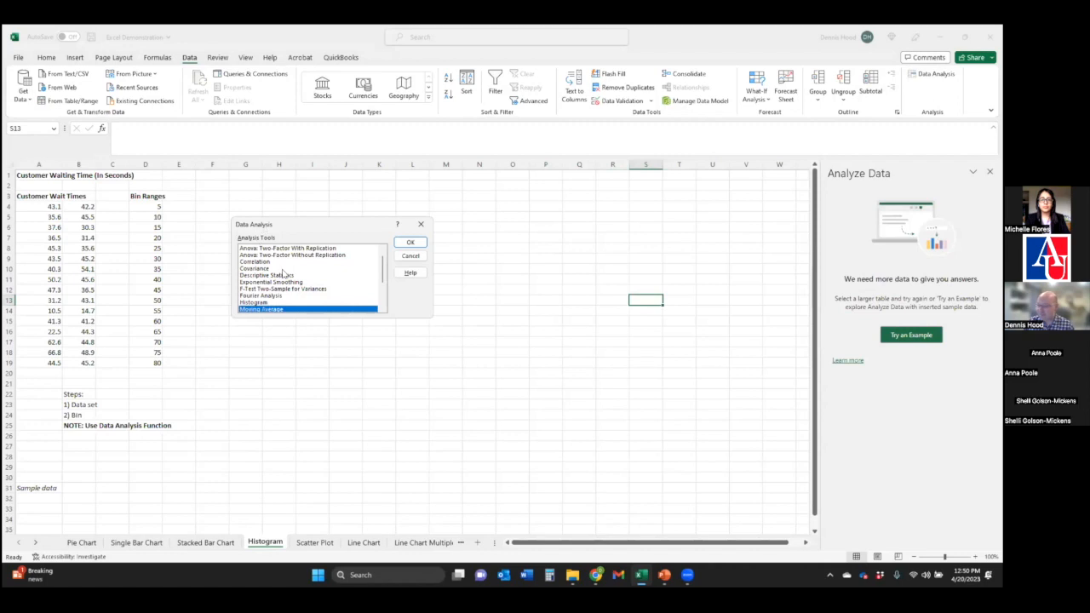
{"action": "left_click", "coordinate": [264, 302]}
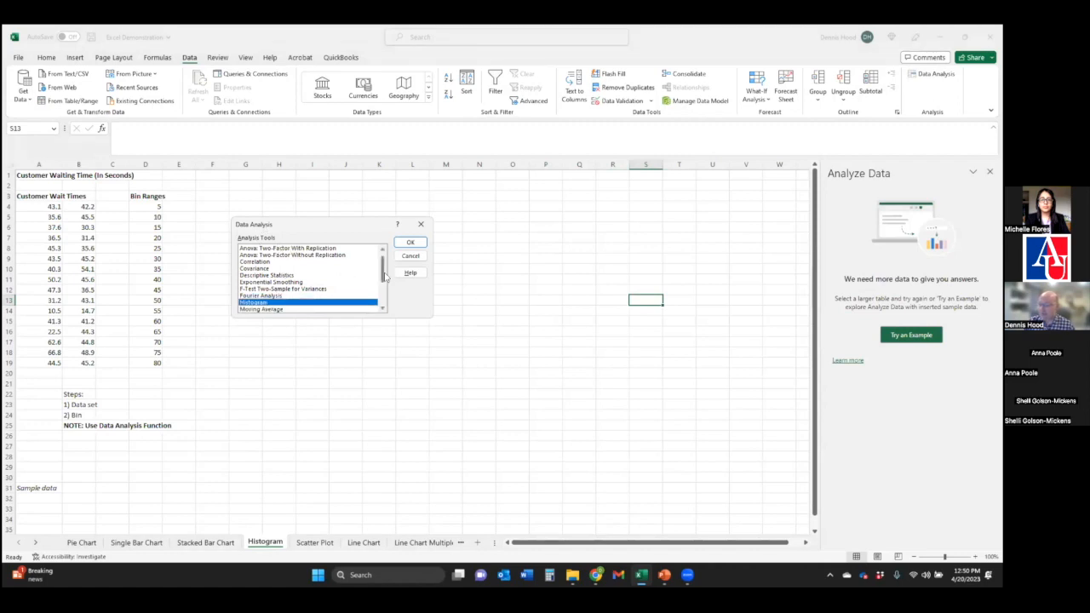
{"action": "left_click_drag", "start_coordinate": [382, 275], "coordinate": [380, 264]}
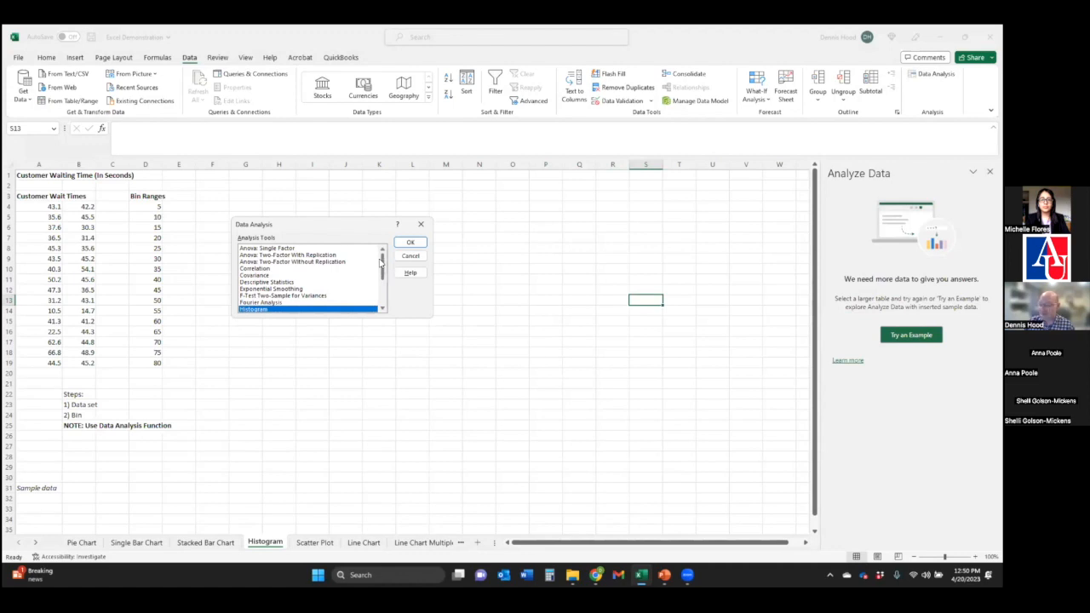
{"action": "left_click_drag", "start_coordinate": [381, 265], "coordinate": [383, 291]}
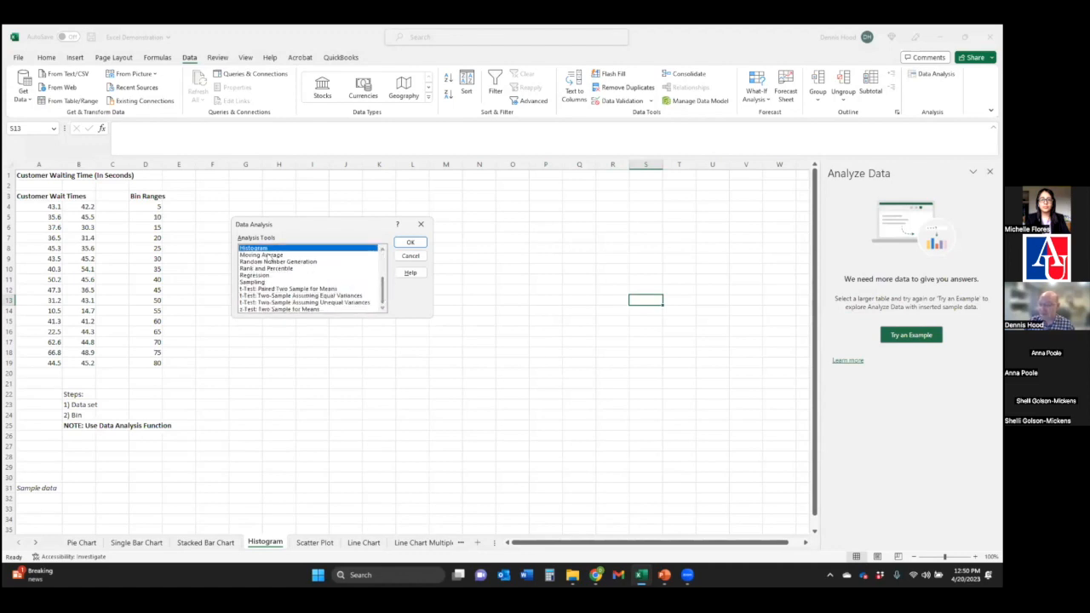
{"action": "left_click", "coordinate": [409, 244]}
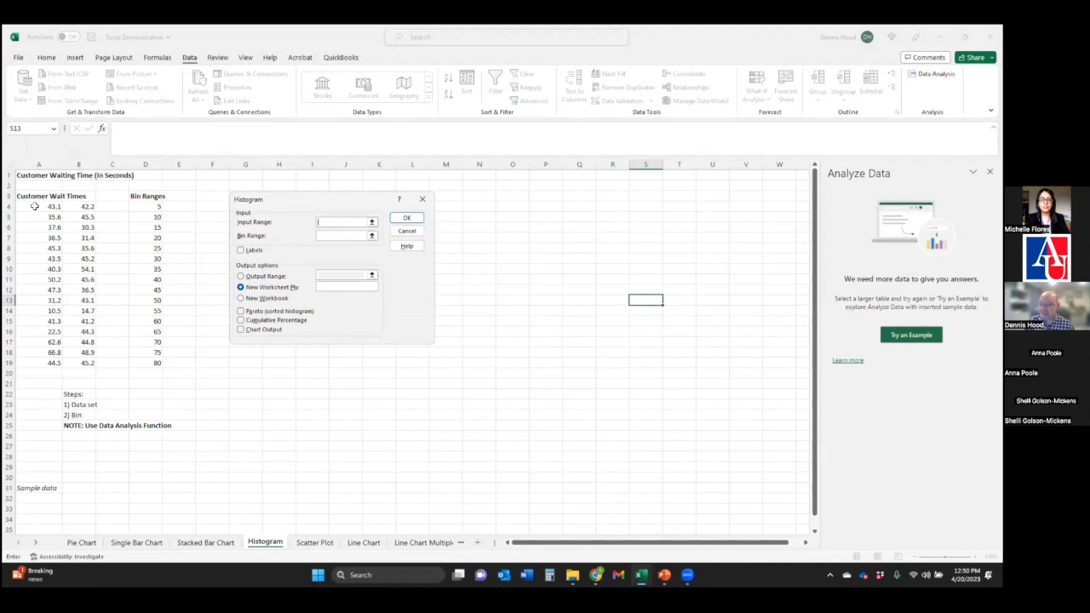
Run the histogram with input range A4:B19 and bin range D4:D19, outputting to a new worksheet
{"action": "left_click_drag", "start_coordinate": [35, 206], "coordinate": [81, 362]}
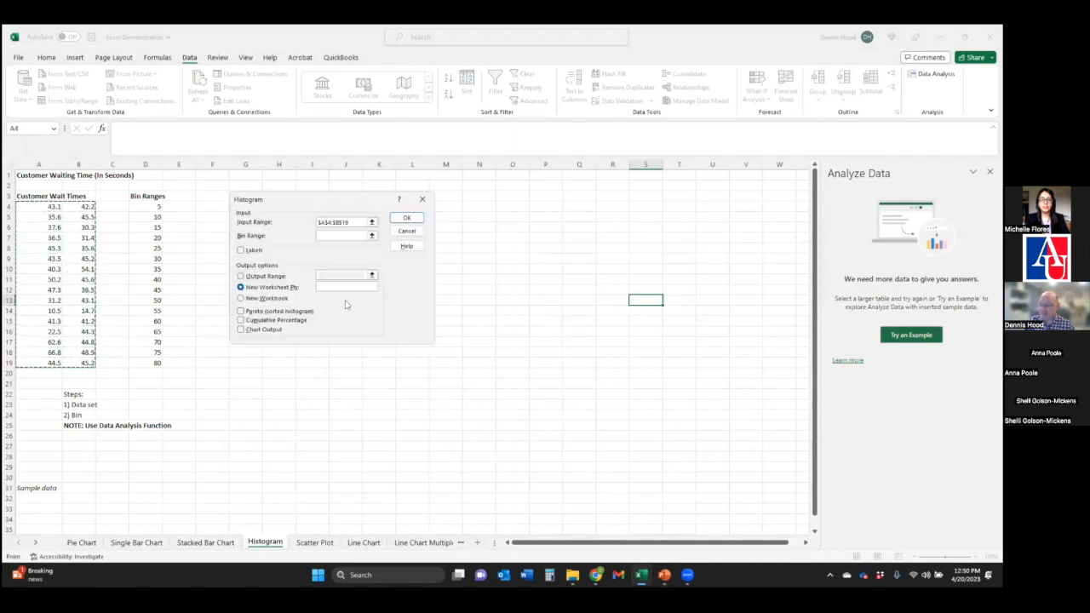
{"action": "left_click", "coordinate": [343, 235]}
{"action": "left_click_drag", "start_coordinate": [150, 208], "coordinate": [139, 268]}
{"action": "left_click_drag", "start_coordinate": [139, 332], "coordinate": [142, 361]}
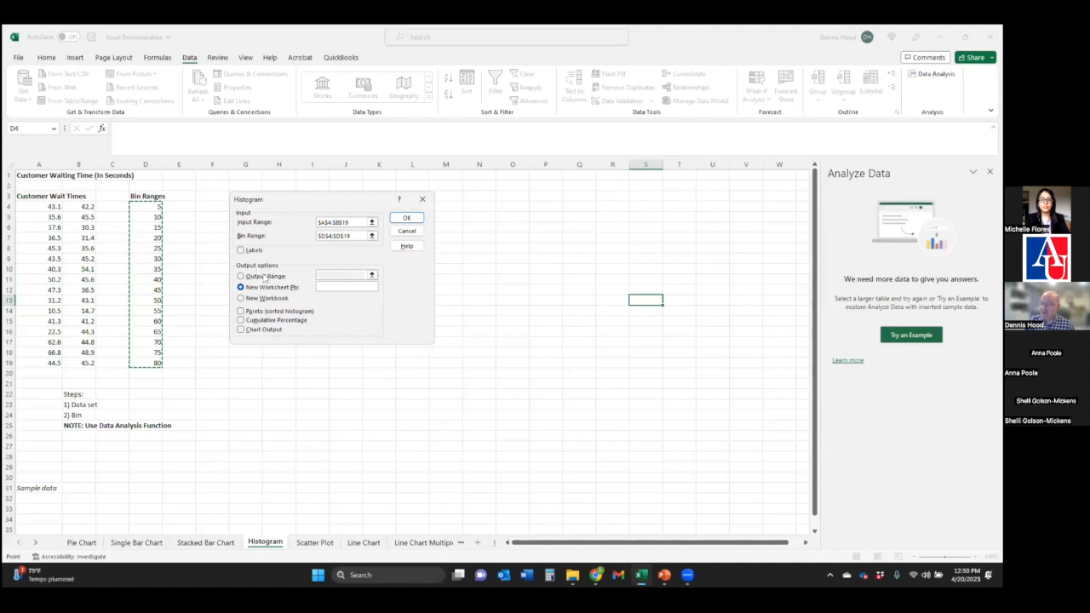
{"action": "left_click", "coordinate": [407, 220]}
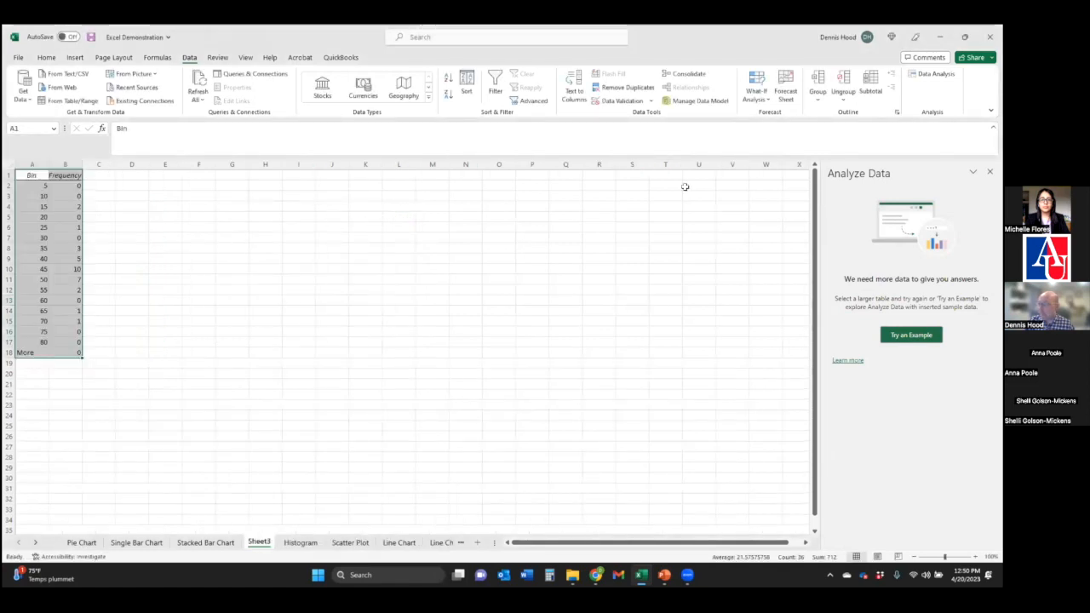
Compare the new bin and frequency table with the source wait times on the Histogram sheet
{"action": "left_click", "coordinate": [294, 543]}
{"action": "left_click", "coordinate": [261, 542]}
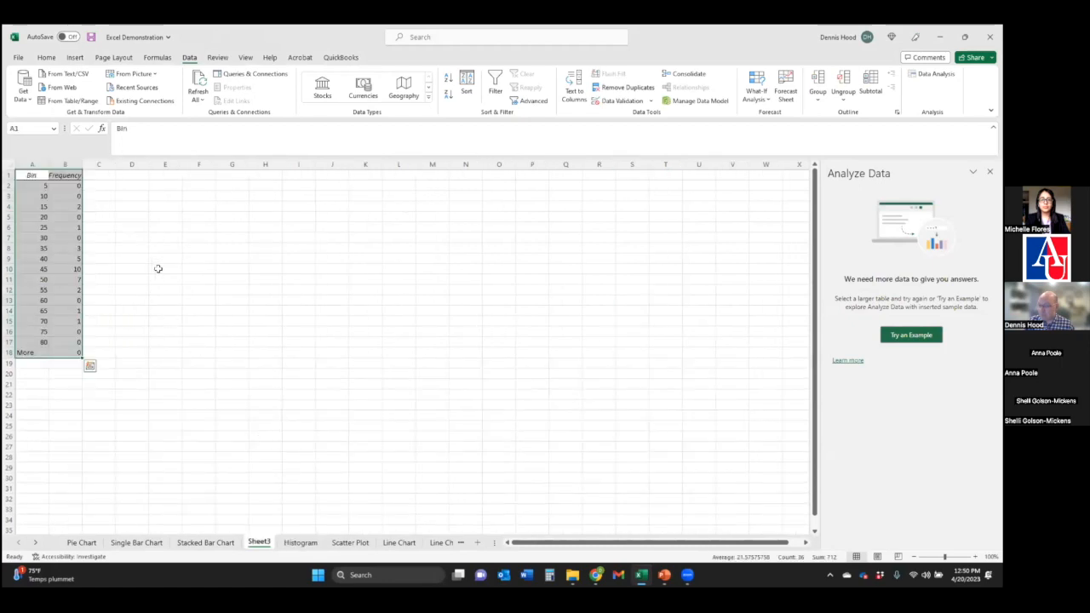
{"action": "left_click", "coordinate": [294, 542]}
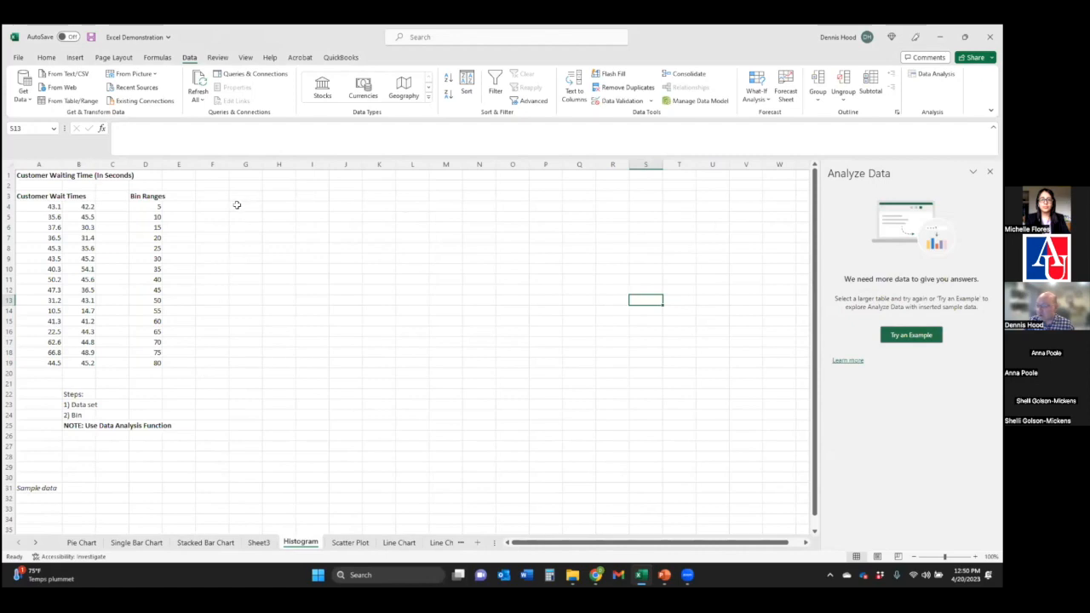
{"action": "left_click", "coordinate": [260, 543]}
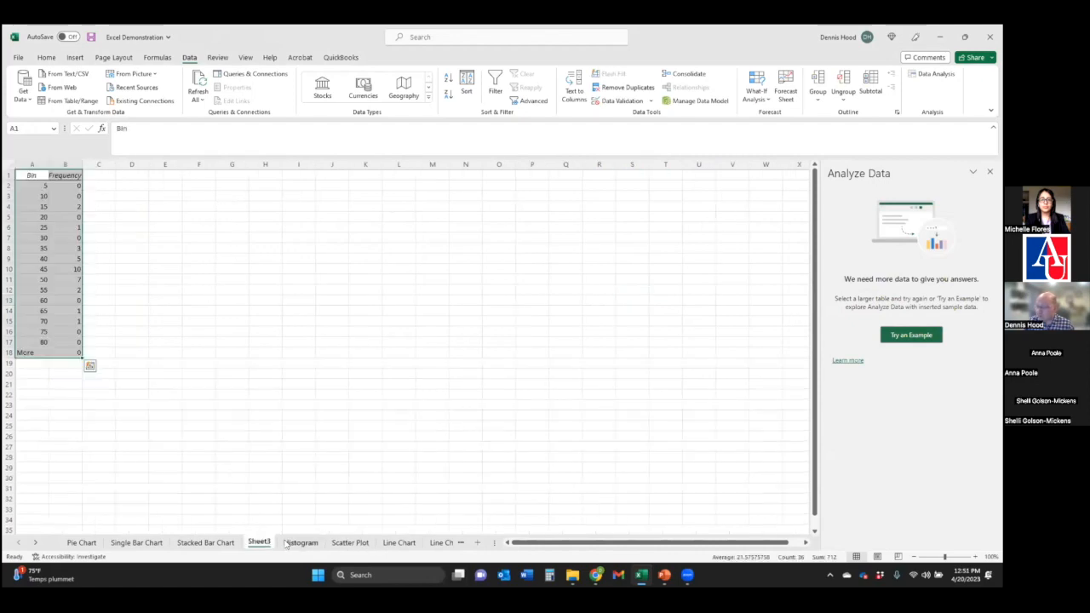
{"action": "left_click", "coordinate": [604, 401]}
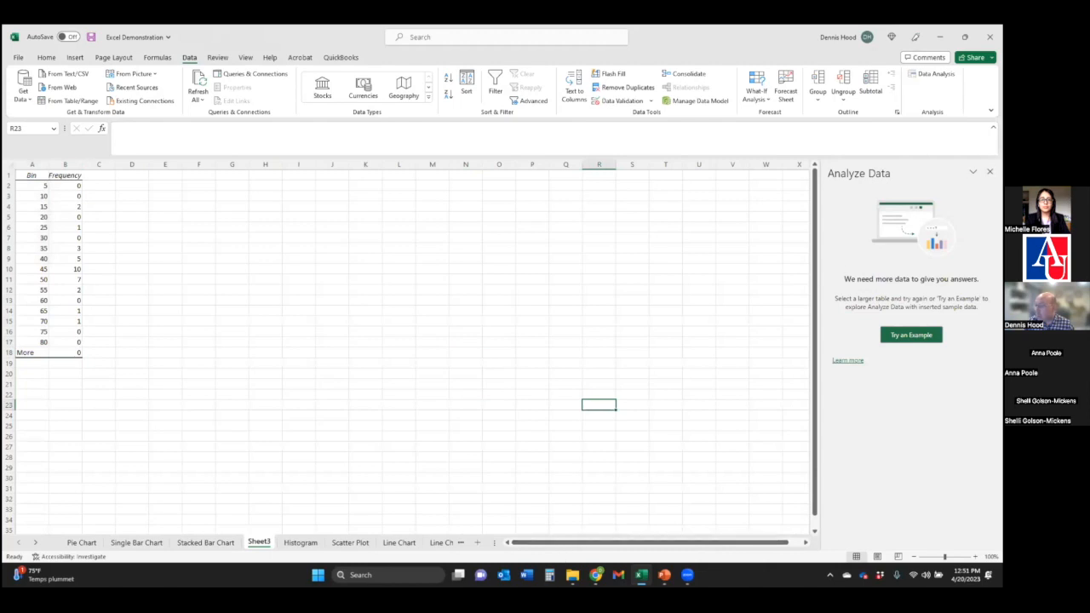
Rerun the Histogram analysis on the wait times with Chart Output enabled on a new worksheet, and inspect the frequency bars
{"action": "left_click", "coordinate": [309, 543]}
{"action": "left_click", "coordinate": [204, 207]}
{"action": "left_click", "coordinate": [948, 76]}
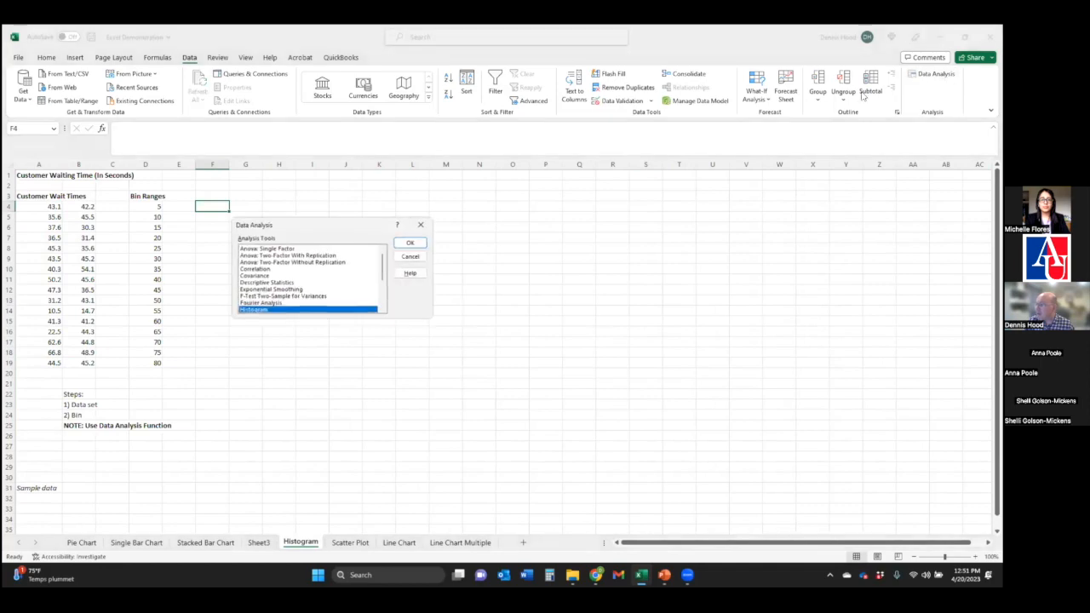
{"action": "left_click", "coordinate": [400, 242]}
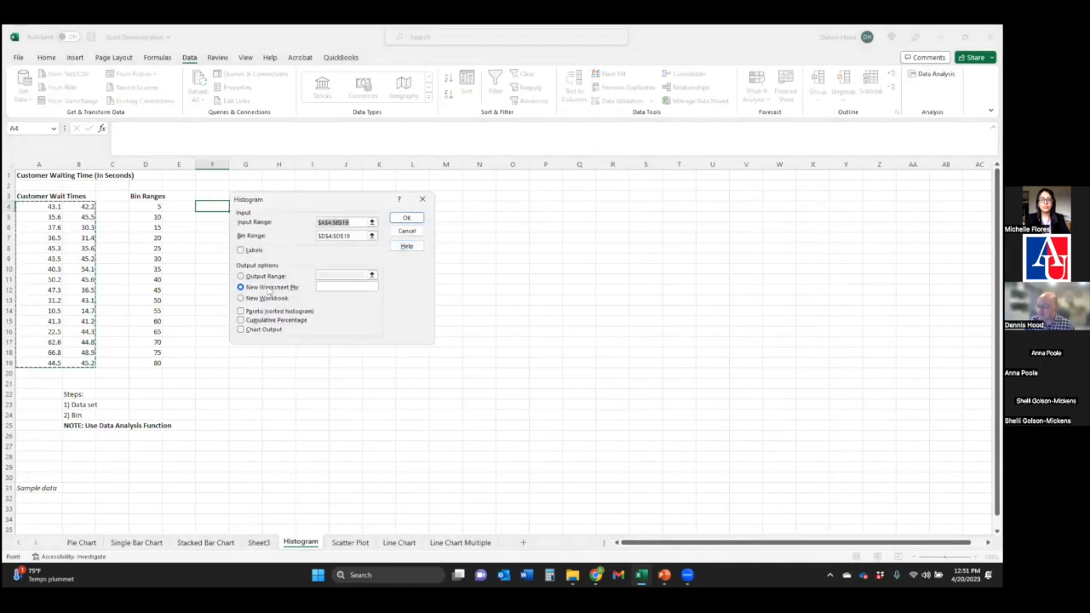
{"action": "left_click", "coordinate": [240, 329]}
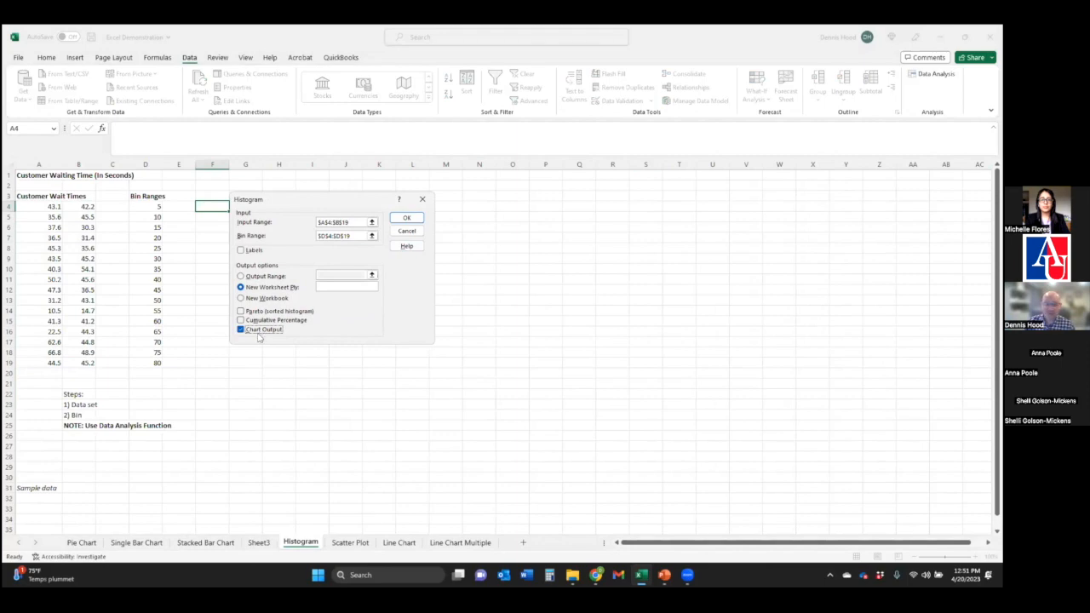
{"action": "left_click", "coordinate": [408, 218]}
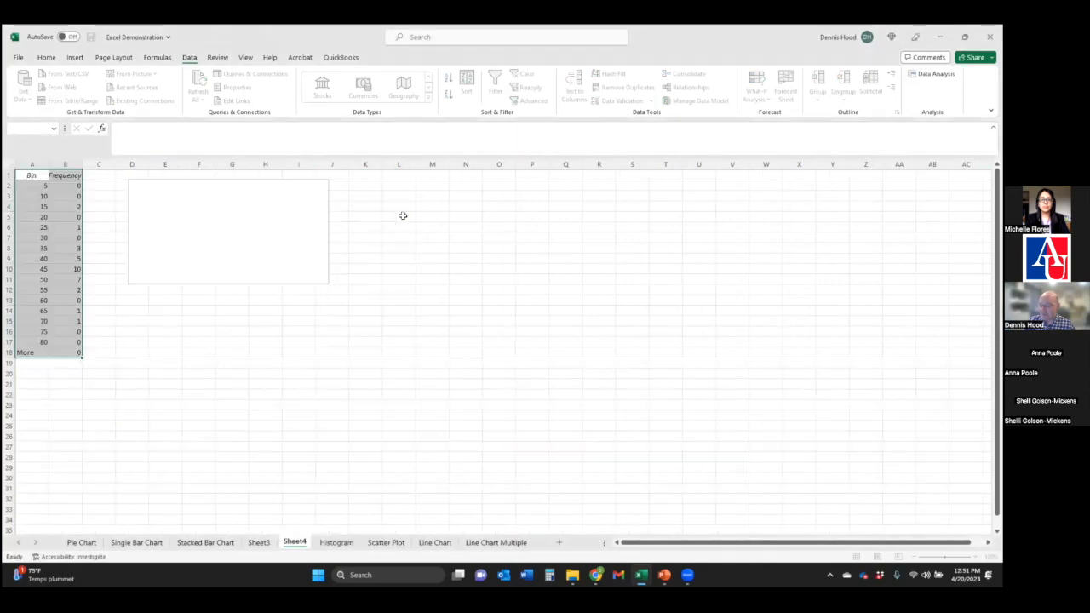
{"action": "left_click", "coordinate": [301, 341]}
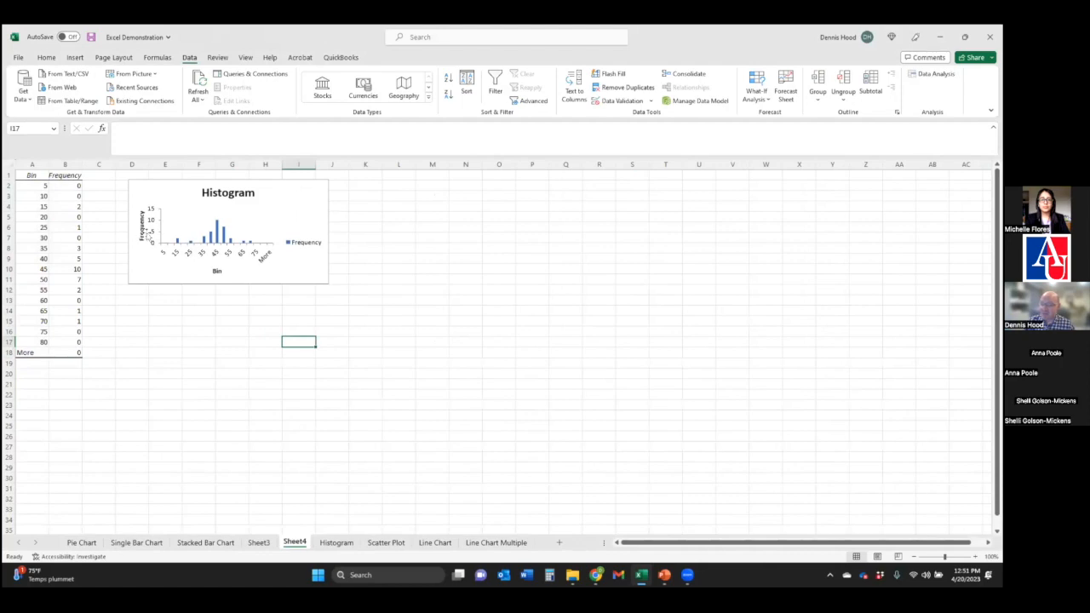
{"action": "left_click", "coordinate": [217, 230]}
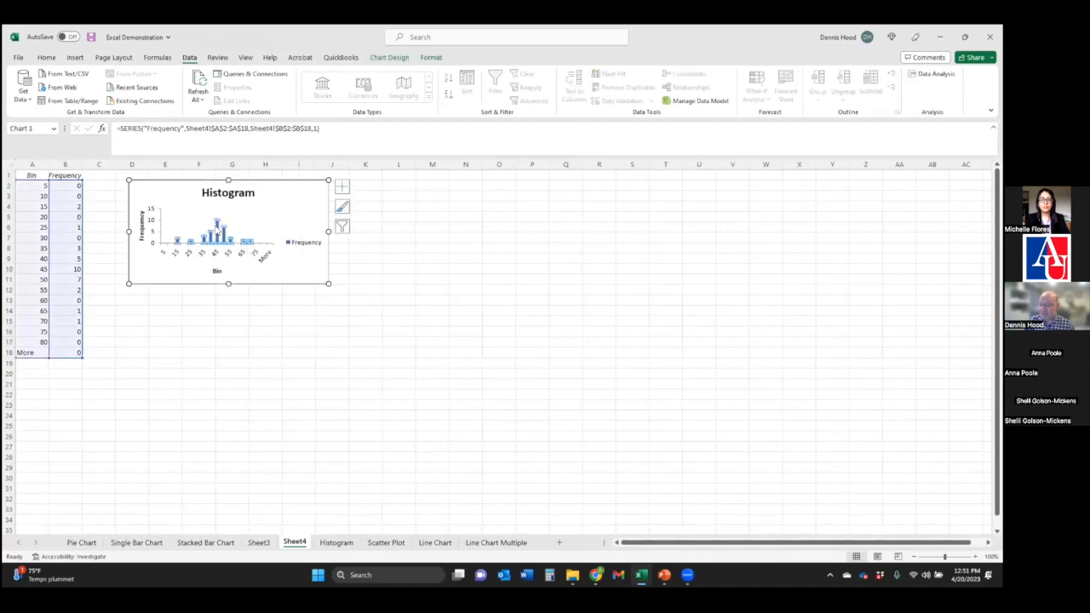
{"action": "left_click", "coordinate": [468, 299]}
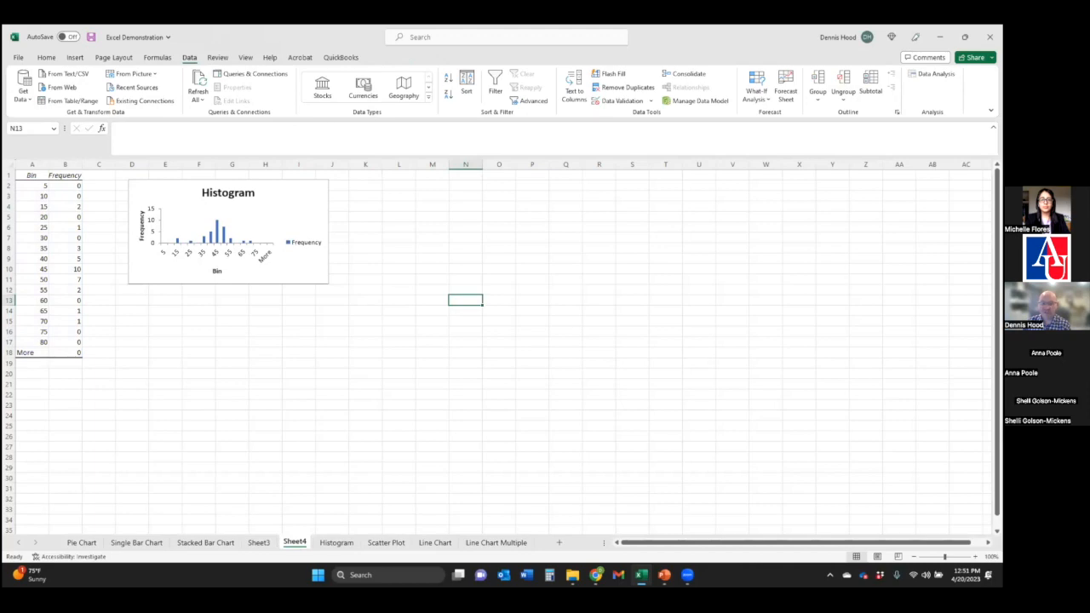
Insert a Scatter chart of per-capita GDP against maternal mortality rate from B5:C11 on the Scatter Plot sheet
{"action": "left_click", "coordinate": [386, 542]}
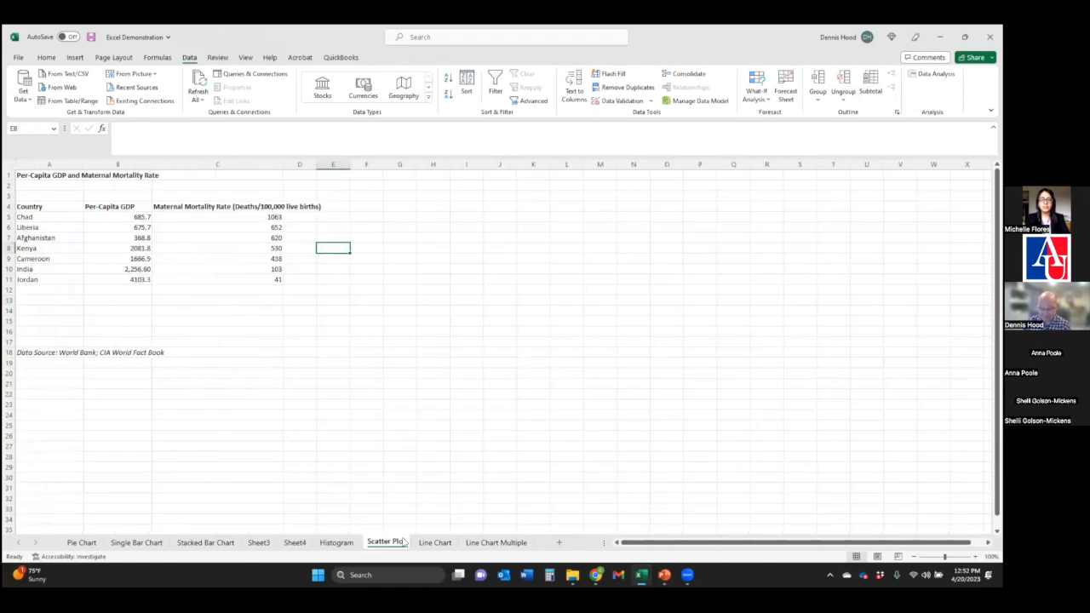
{"action": "left_click", "coordinate": [441, 331]}
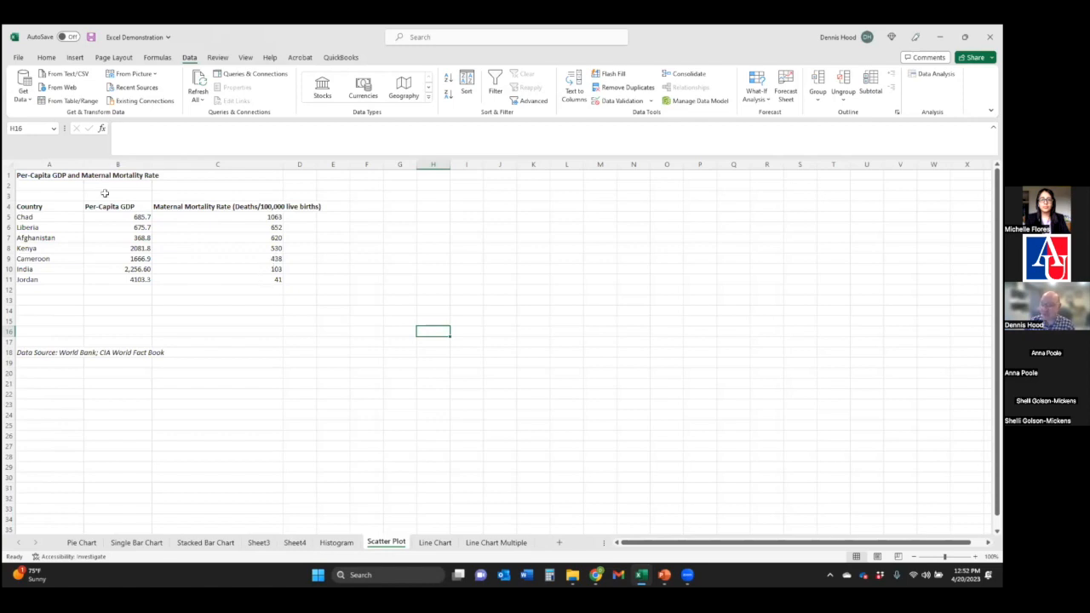
{"action": "left_click_drag", "start_coordinate": [132, 217], "coordinate": [275, 281]}
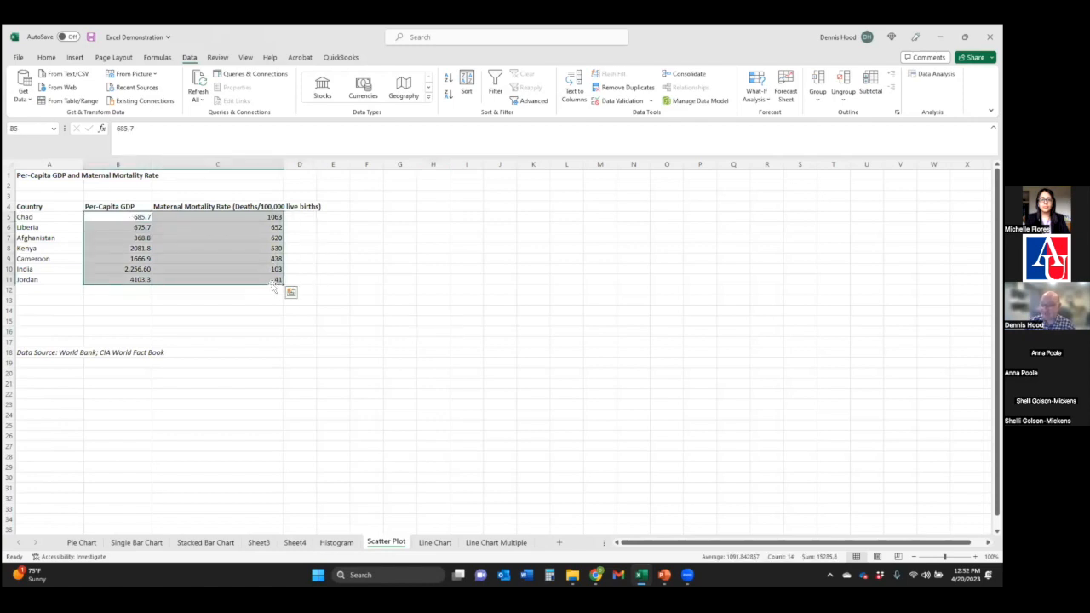
{"action": "left_click", "coordinate": [71, 58]}
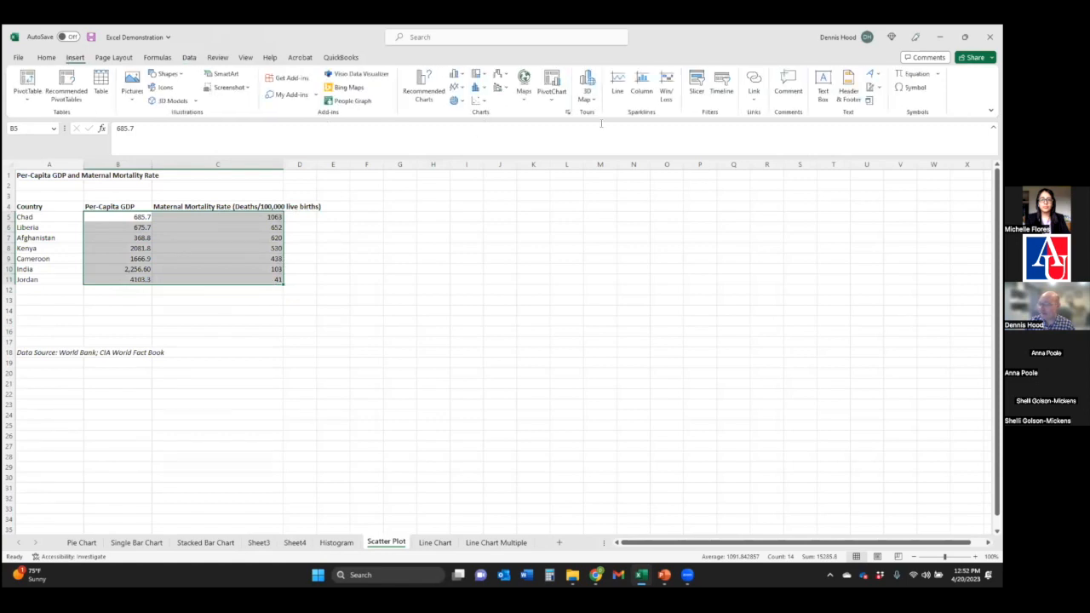
{"action": "left_click", "coordinate": [567, 115]}
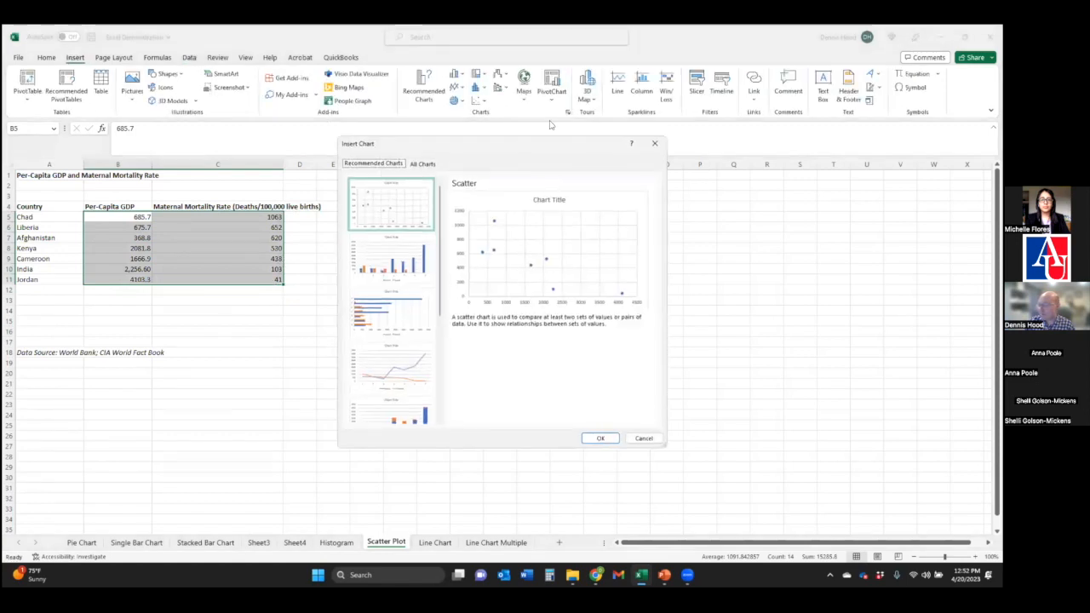
{"action": "left_click", "coordinate": [424, 164]}
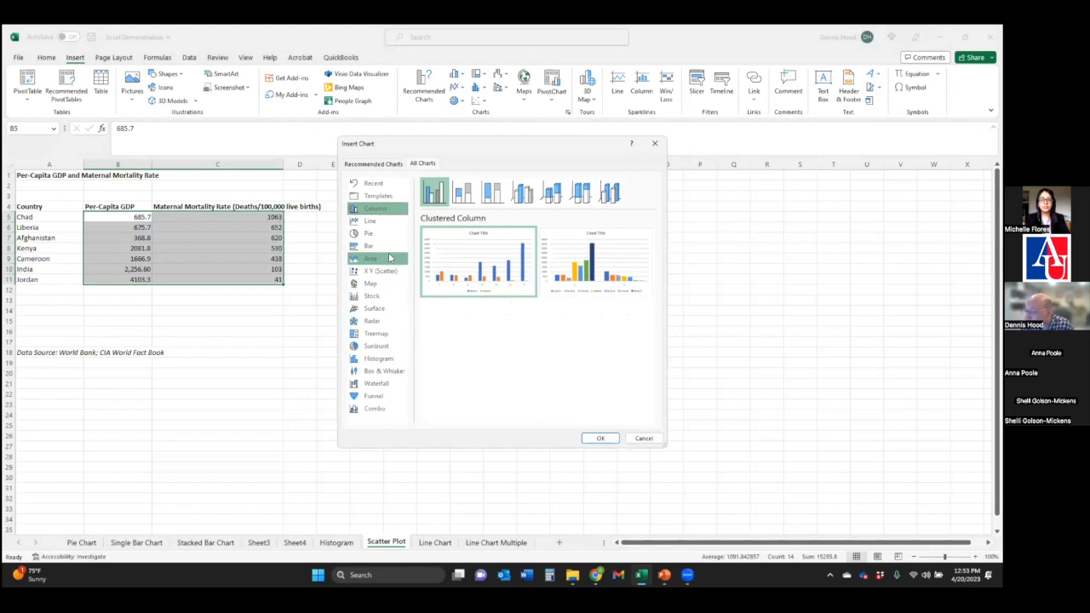
{"action": "left_click", "coordinate": [383, 271]}
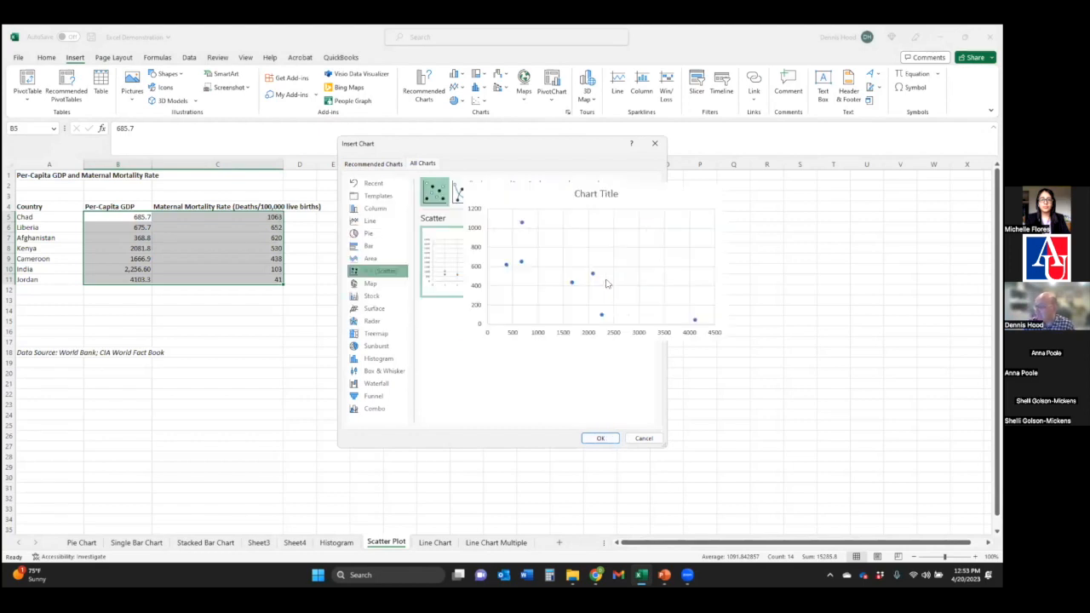
{"action": "left_click", "coordinate": [601, 438]}
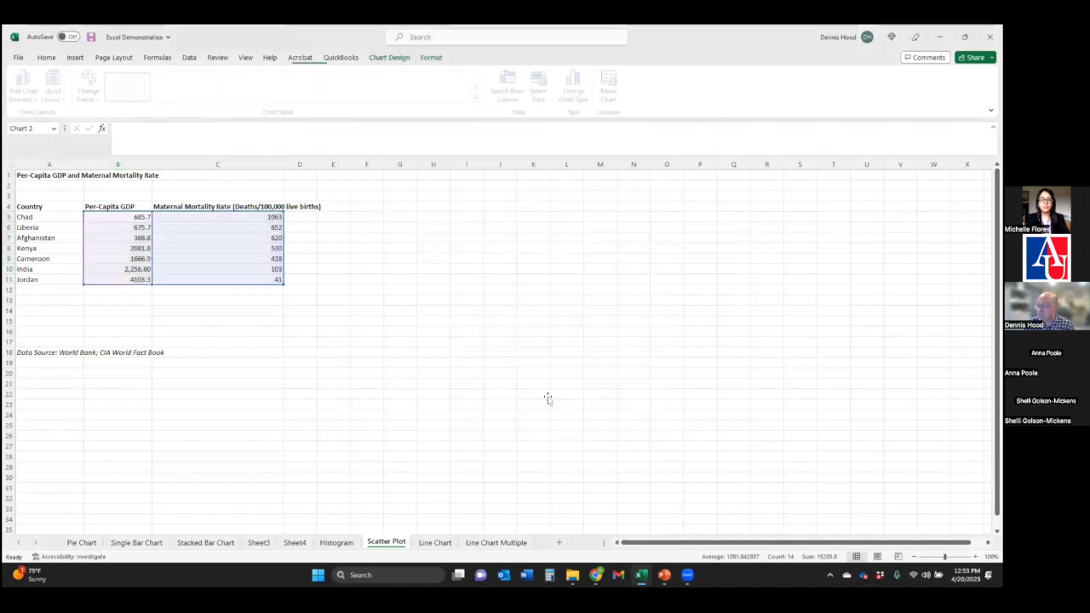
Move the scatter chart up beside the GDP and mortality table and deselect it
{"action": "left_click", "coordinate": [566, 247]}
{"action": "left_click_drag", "start_coordinate": [567, 282], "coordinate": [491, 213]}
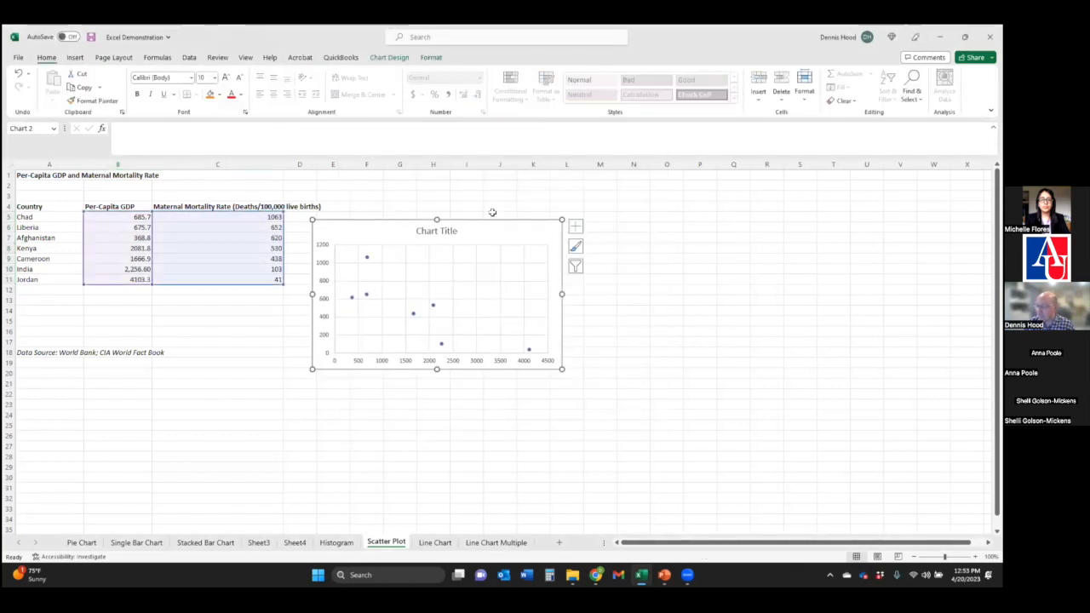
{"action": "left_click", "coordinate": [505, 194]}
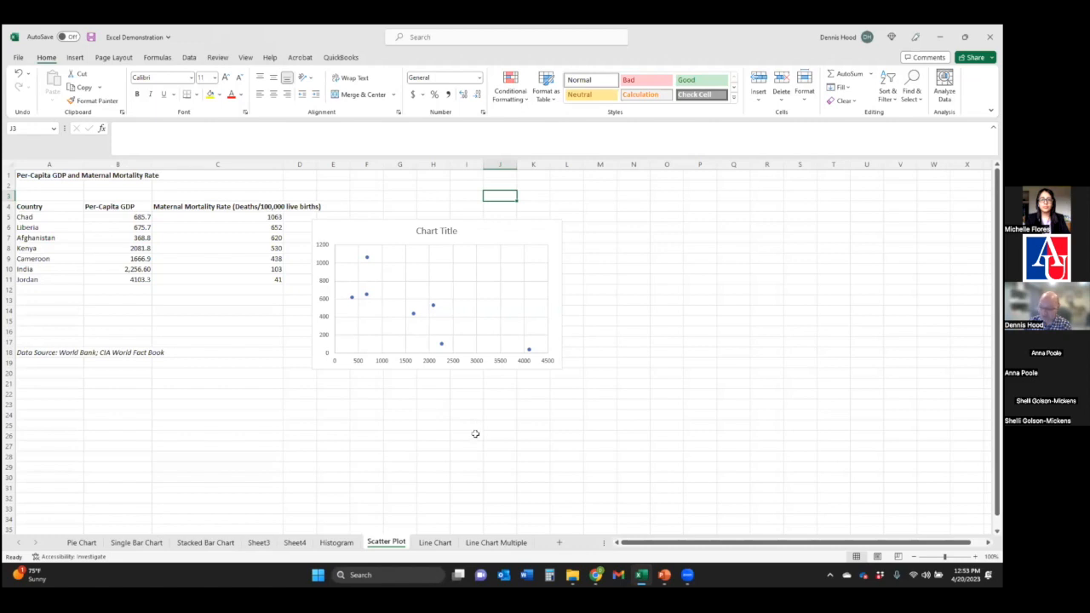
Insert the recommended Line chart from the yearly win rates in A5:B9 on the Line Chart sheet
{"action": "left_click", "coordinate": [436, 542]}
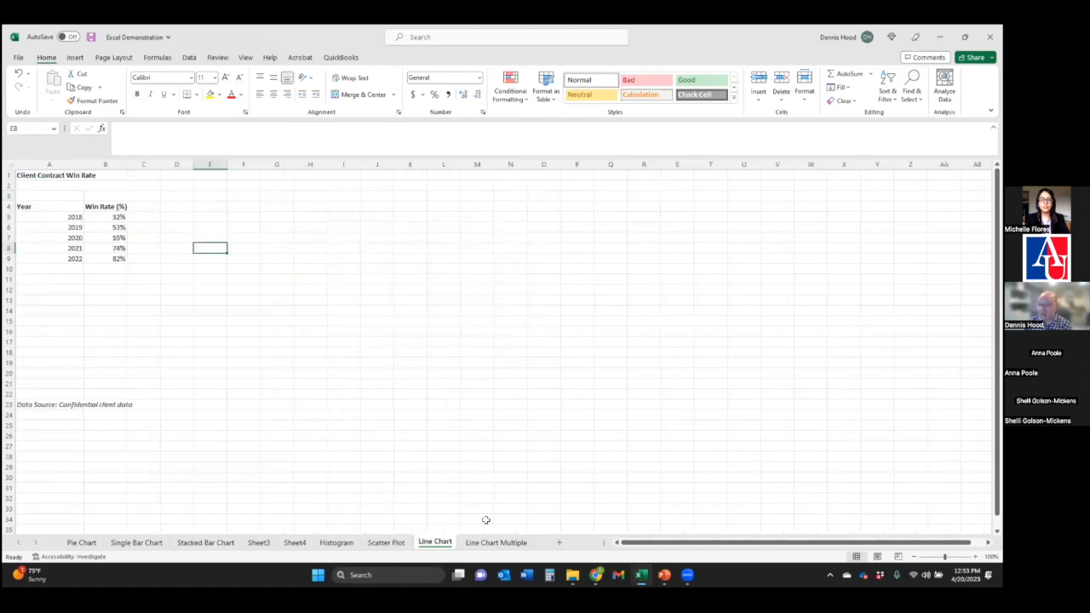
{"action": "left_click", "coordinate": [307, 301]}
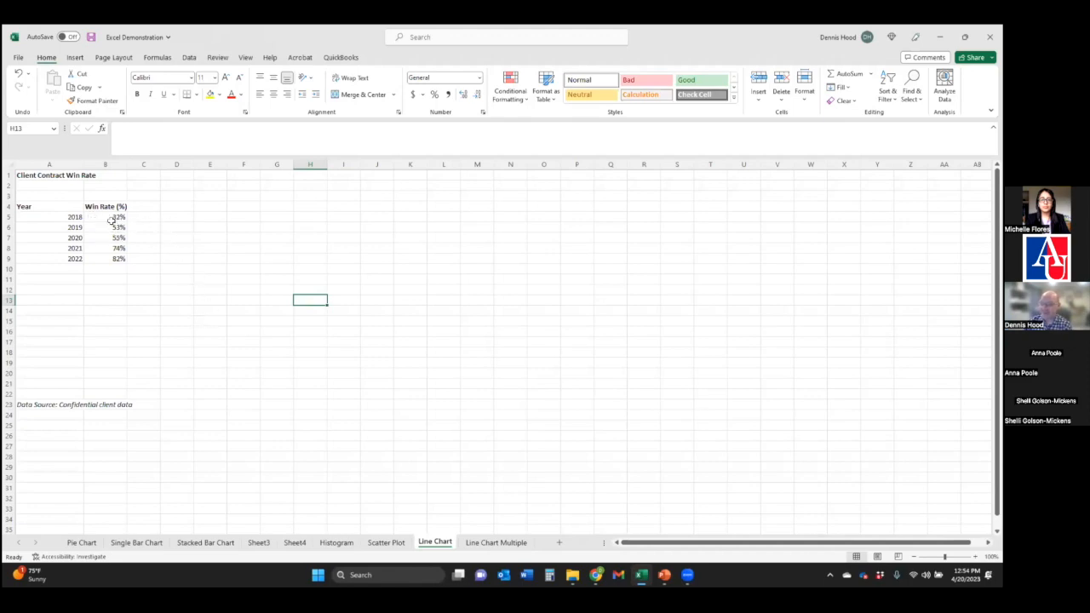
{"action": "left_click_drag", "start_coordinate": [59, 217], "coordinate": [105, 260]}
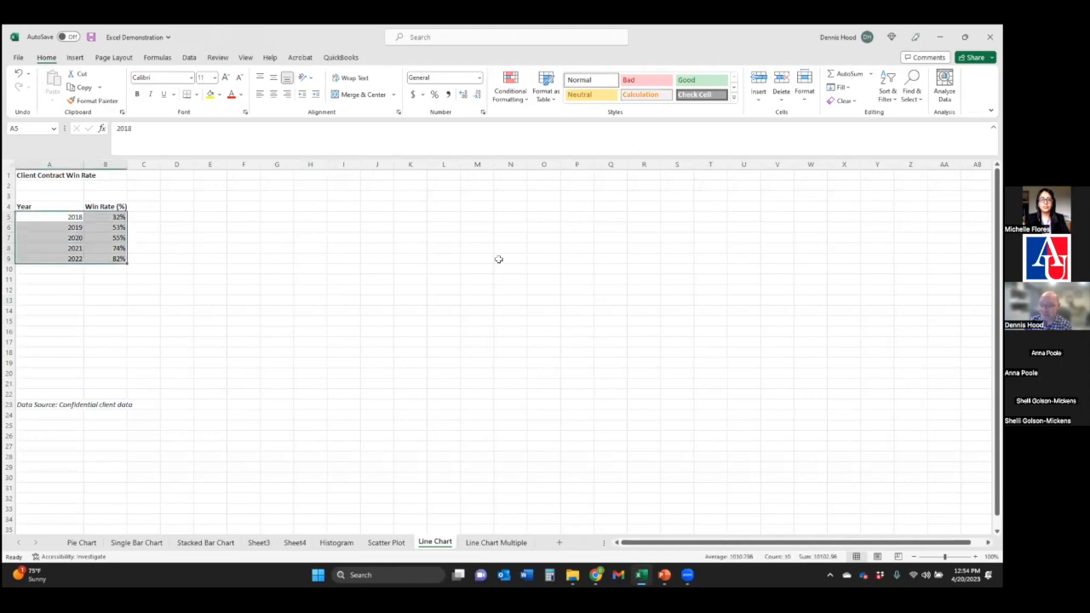
{"action": "left_click", "coordinate": [75, 58]}
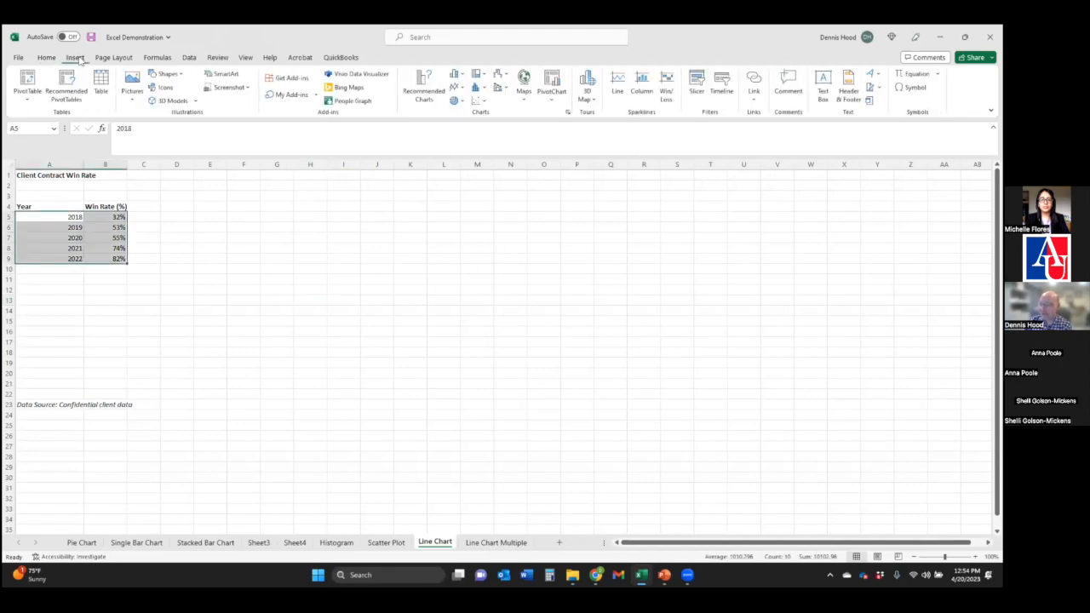
{"action": "left_click", "coordinate": [568, 112]}
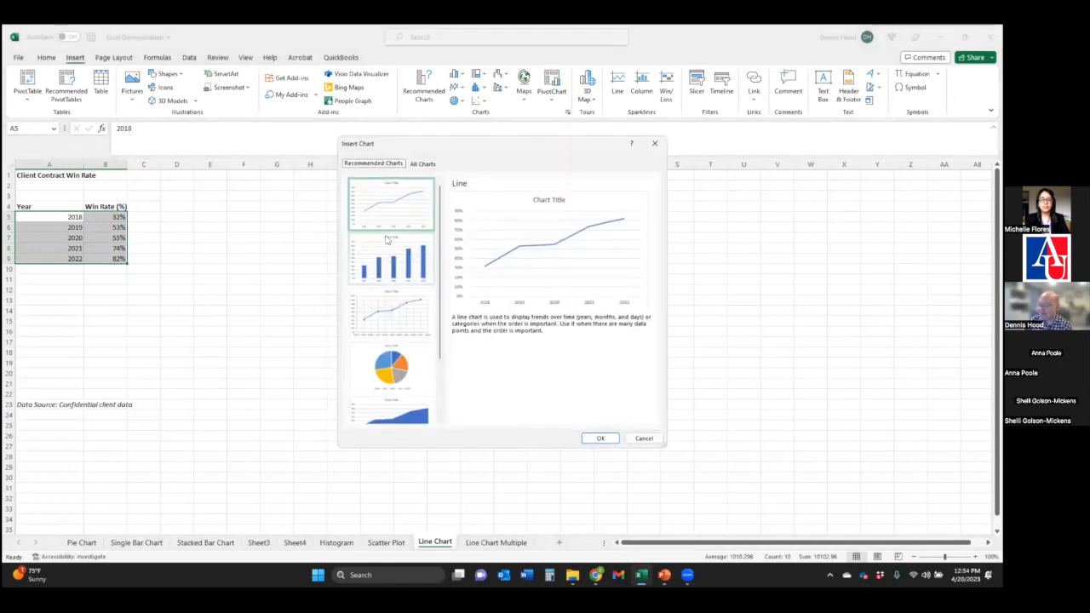
{"action": "left_click", "coordinate": [417, 179]}
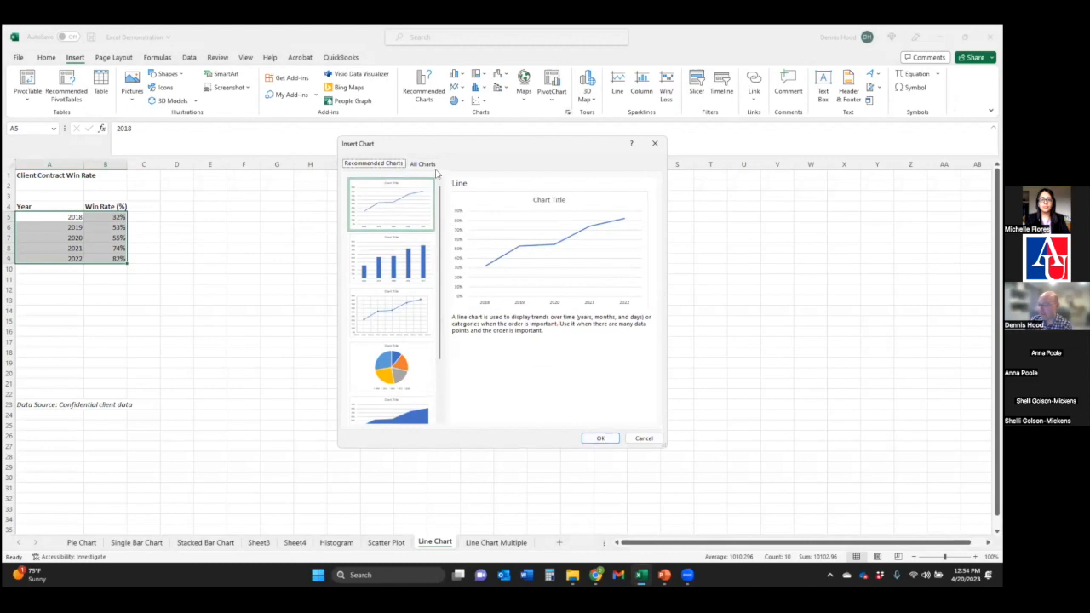
{"action": "left_click", "coordinate": [601, 439]}
Move the win-rate line chart next to its data table and deselect it
{"action": "left_click", "coordinate": [615, 237]}
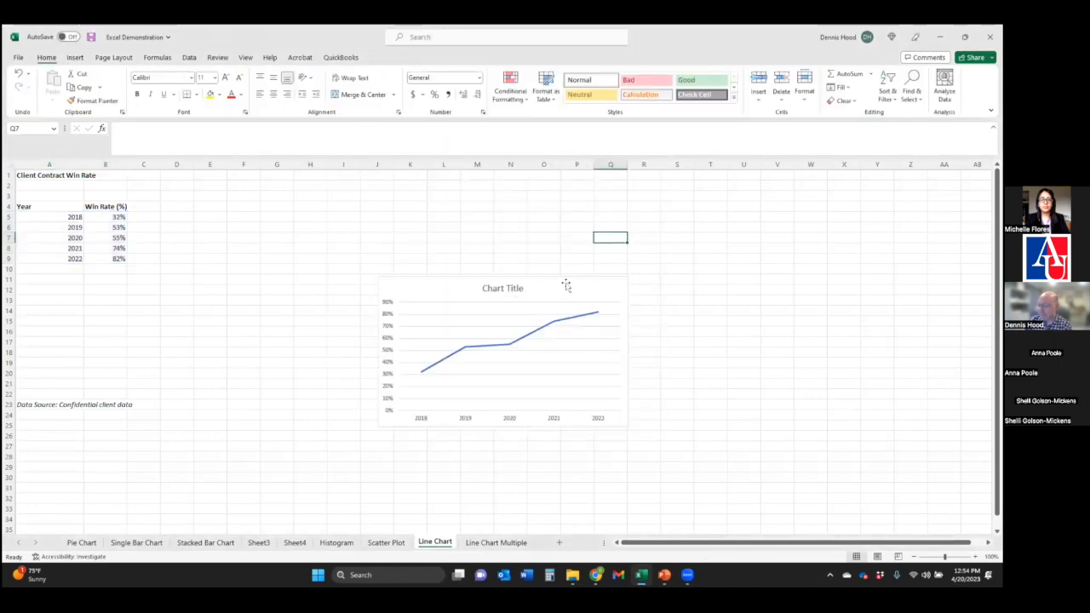
{"action": "left_click_drag", "start_coordinate": [566, 284], "coordinate": [350, 218]}
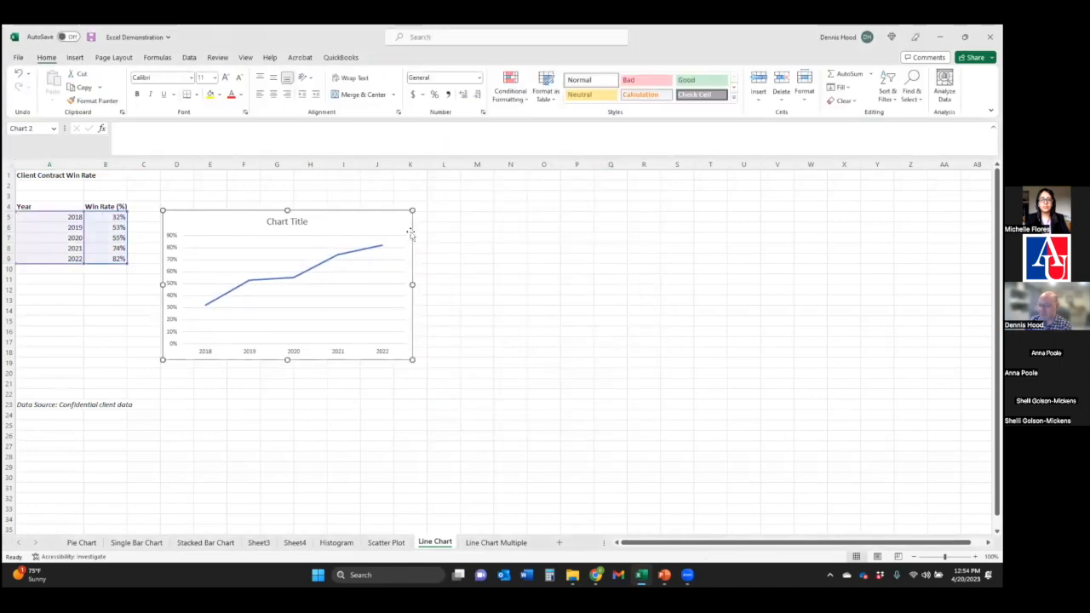
{"action": "left_click", "coordinate": [653, 280]}
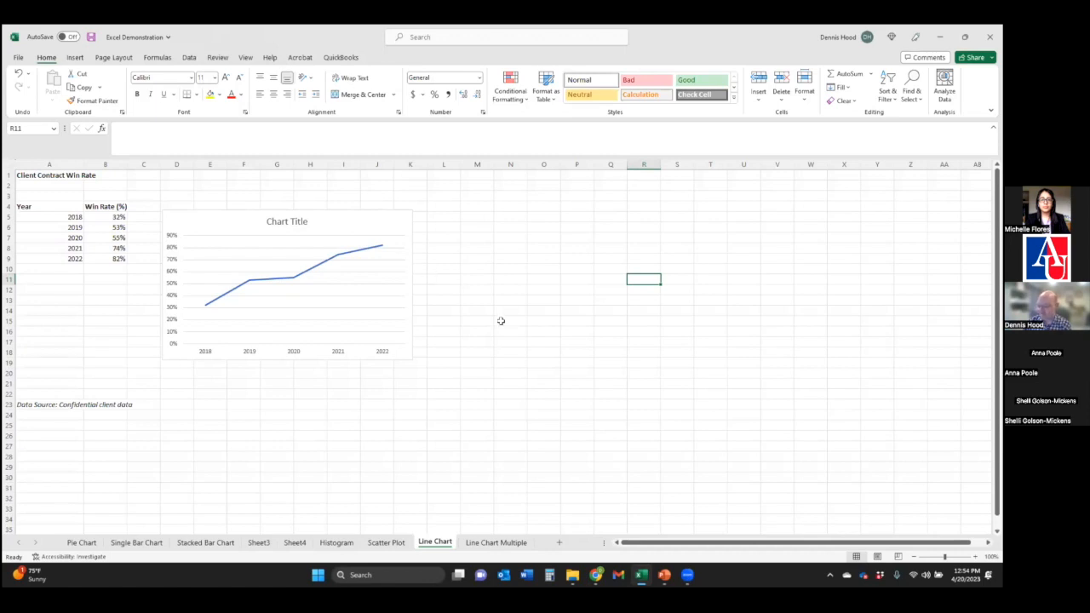
Insert the recommended Line chart from A4:F9 on the Line Chart Multiple sheet and place it beside the SAT score table
{"action": "left_click", "coordinate": [495, 543]}
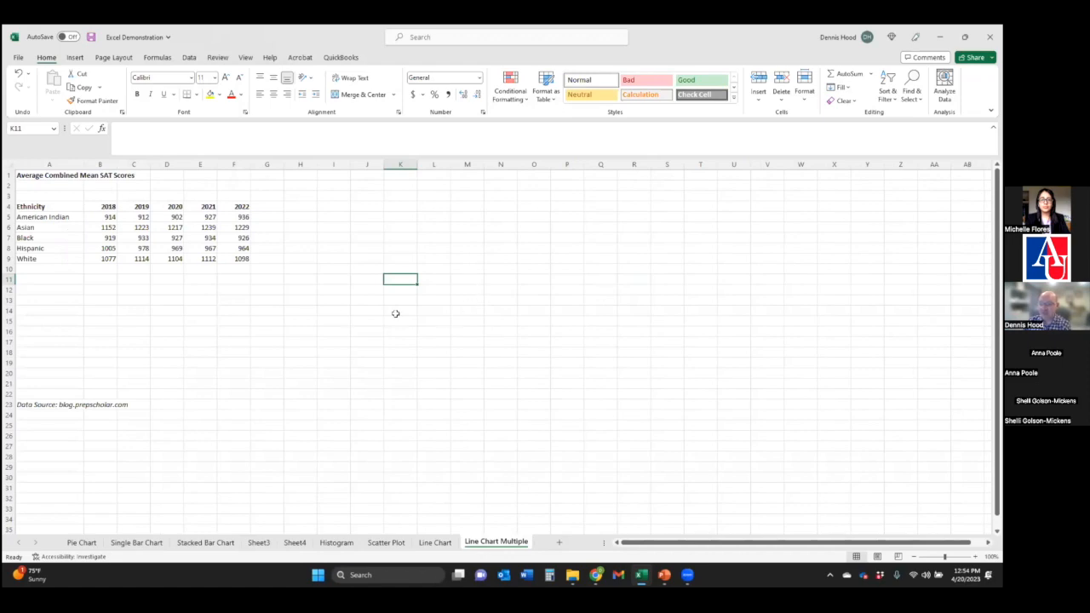
{"action": "left_click", "coordinate": [75, 281]}
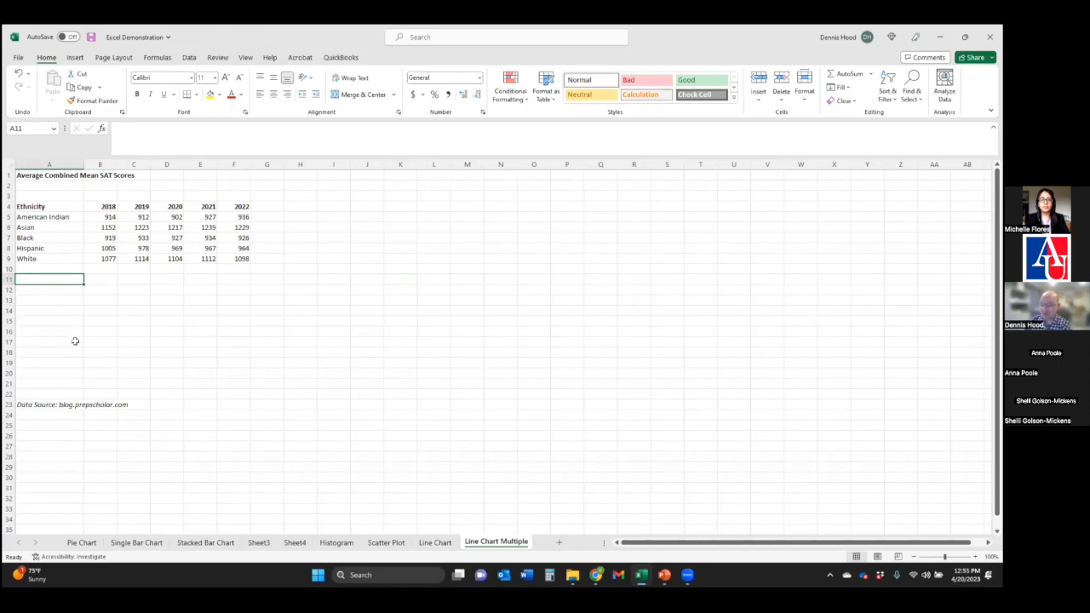
{"action": "left_click", "coordinate": [137, 317]}
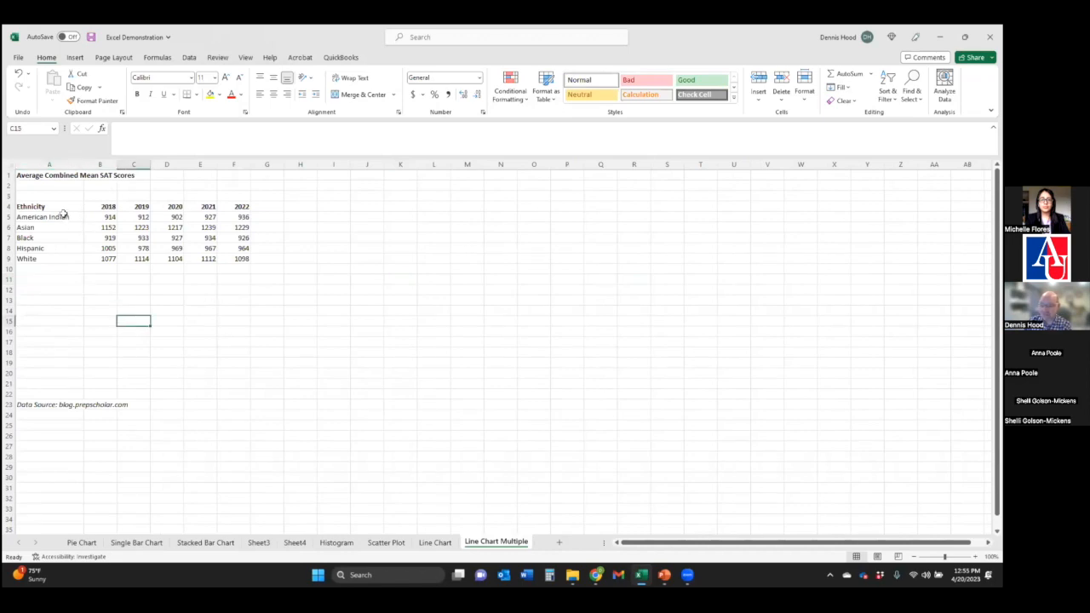
{"action": "left_click_drag", "start_coordinate": [54, 207], "coordinate": [244, 256]}
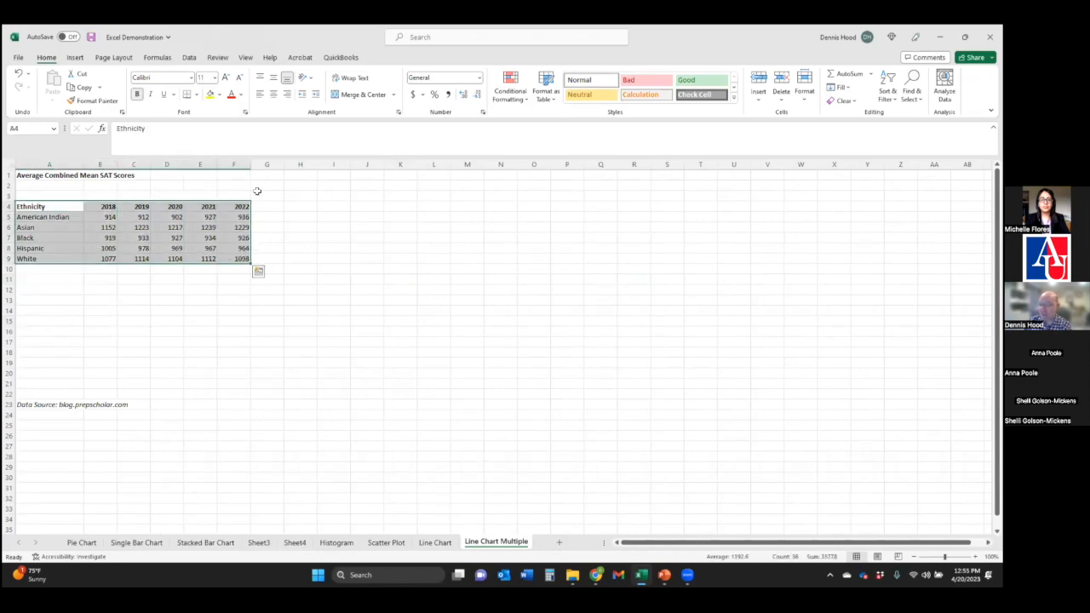
{"action": "left_click", "coordinate": [78, 58]}
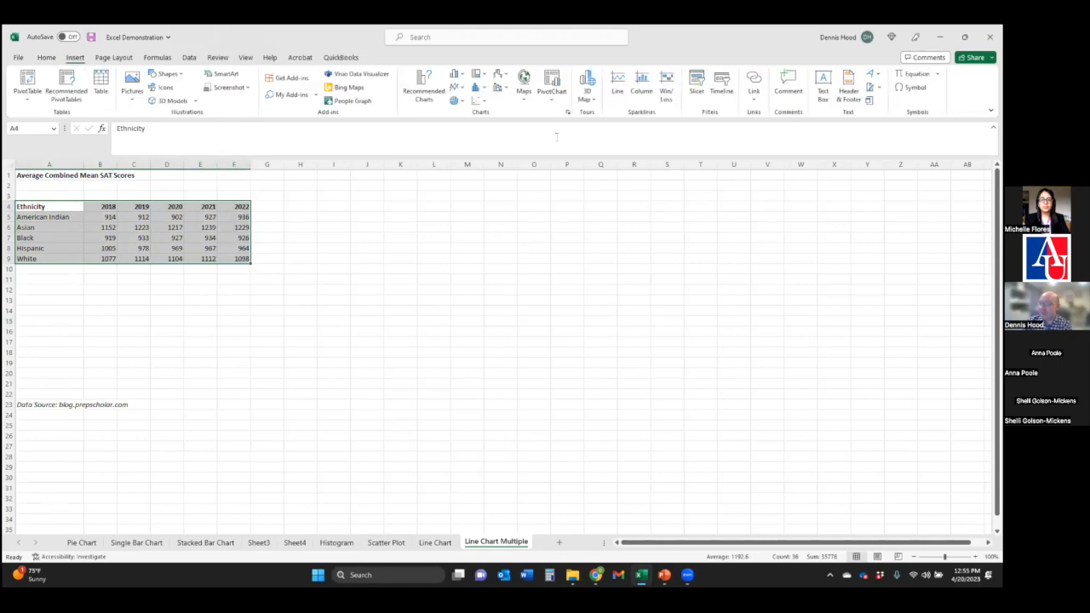
{"action": "left_click", "coordinate": [567, 113]}
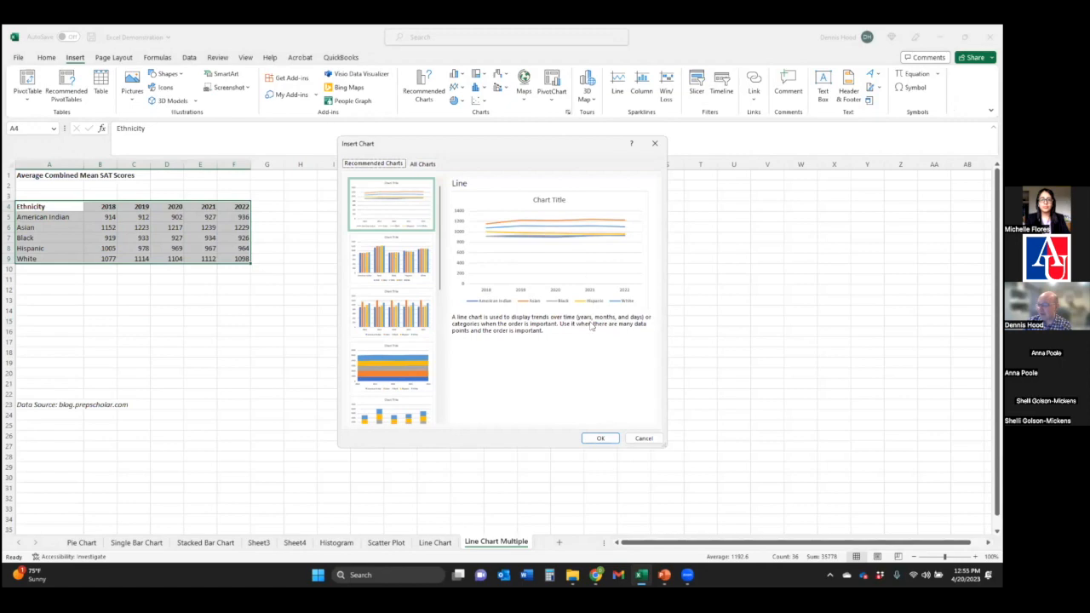
{"action": "left_click", "coordinate": [606, 437]}
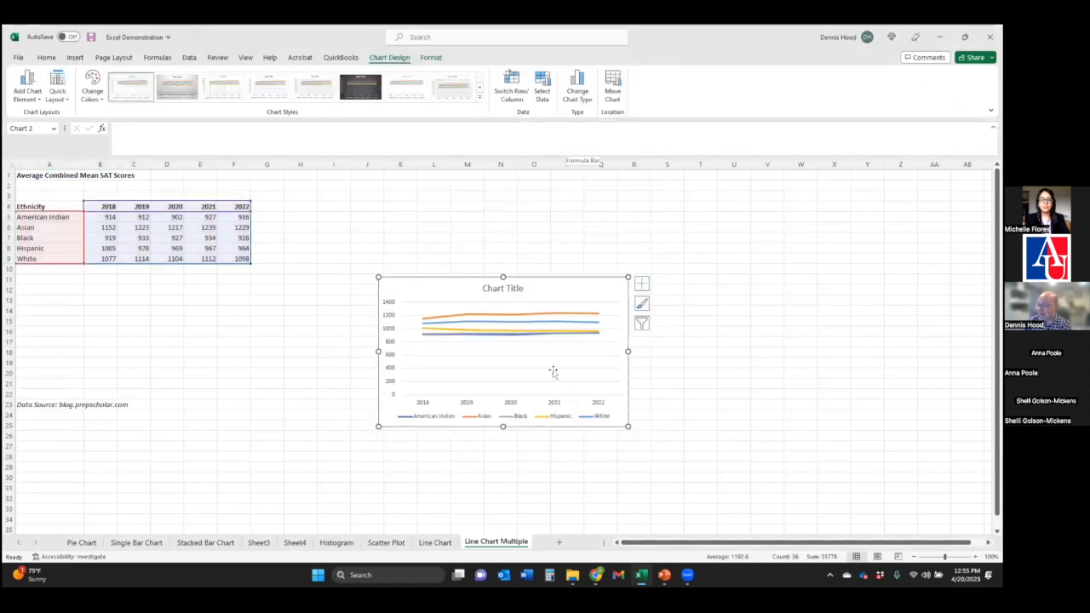
{"action": "left_click_drag", "start_coordinate": [552, 280], "coordinate": [443, 204]}
{"action": "left_click", "coordinate": [654, 269]}
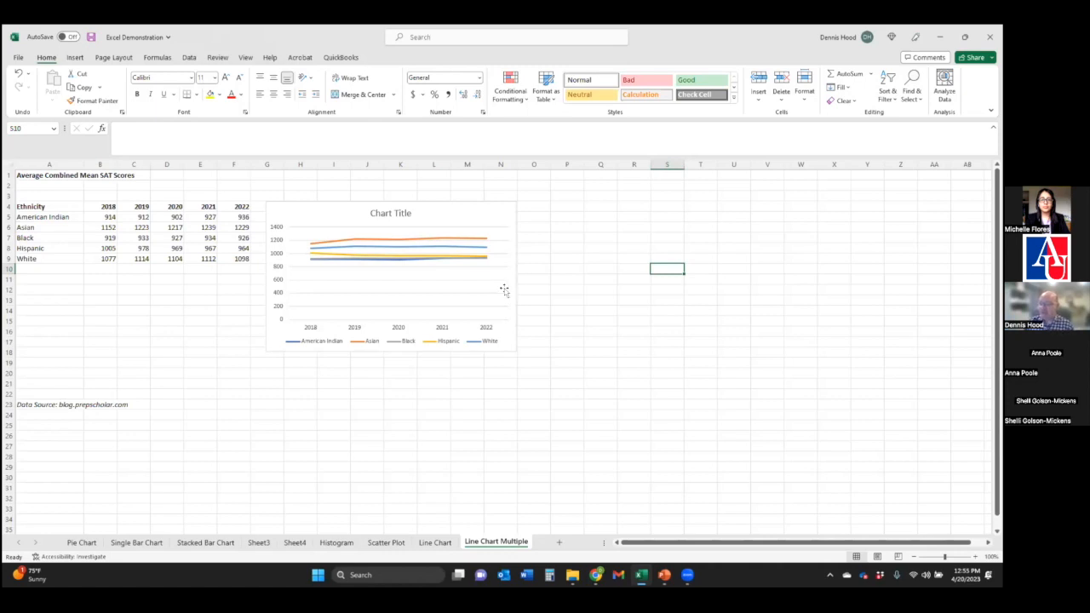
Set the minimum bound of the SAT score chart's vertical axis to 800
{"action": "left_click", "coordinate": [488, 214]}
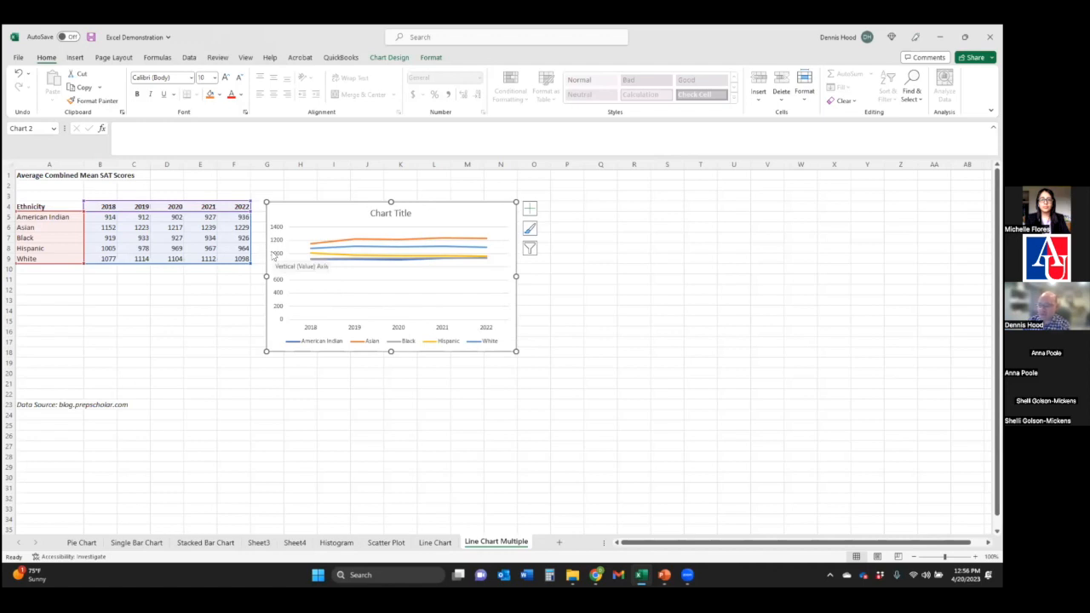
{"action": "left_click", "coordinate": [273, 256]}
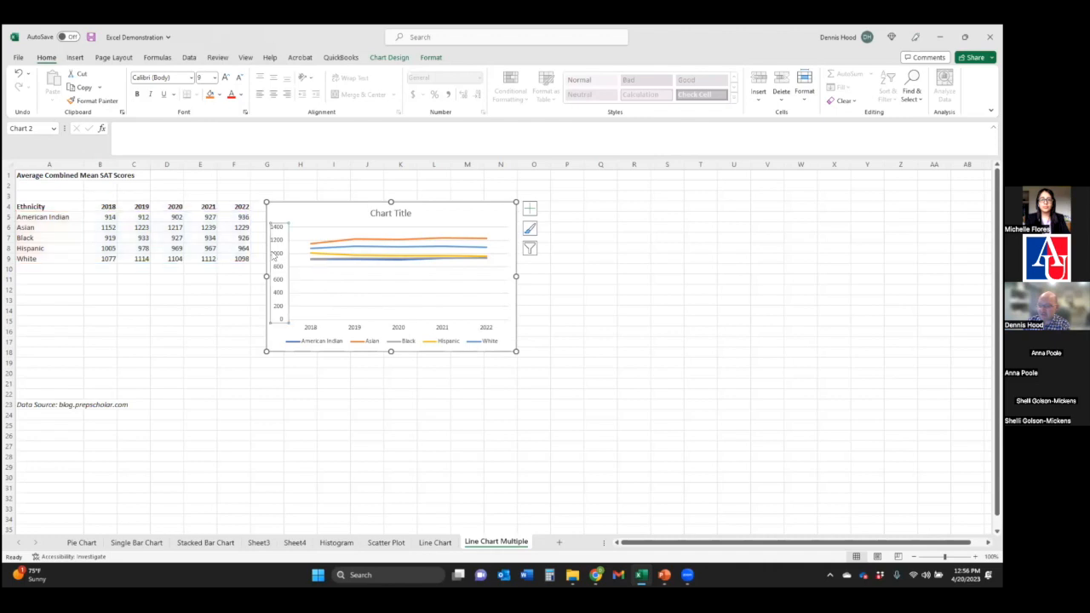
{"action": "right_click", "coordinate": [274, 255]}
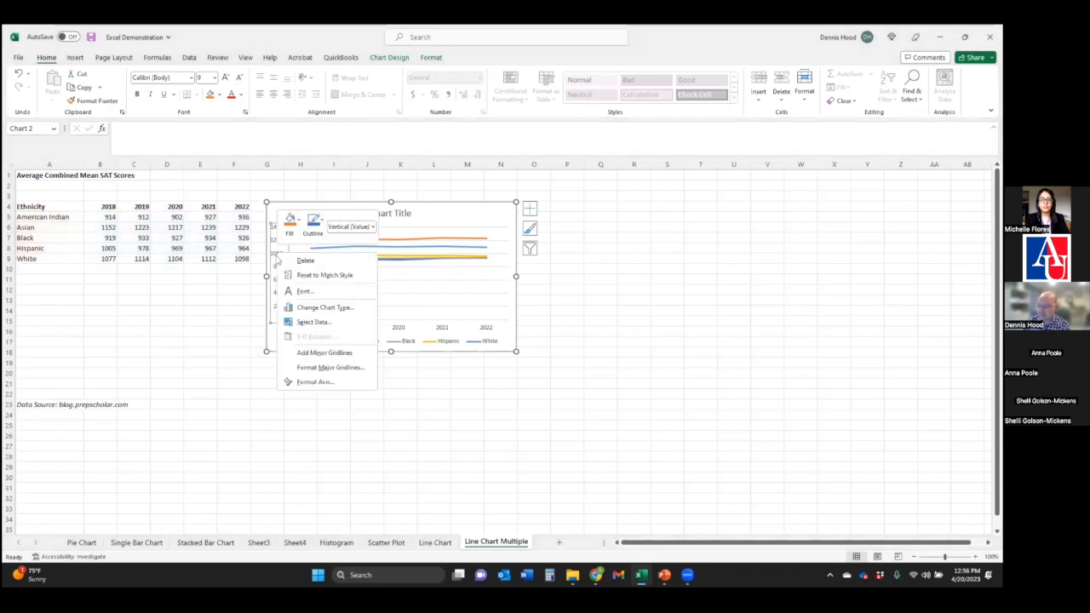
{"action": "left_click", "coordinate": [338, 384]}
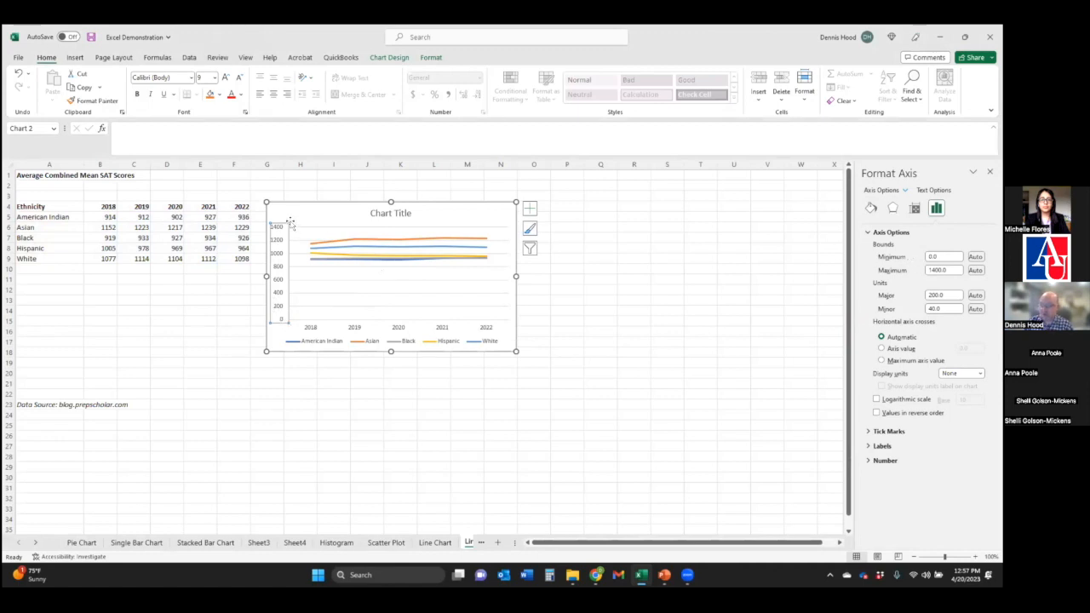
{"action": "left_click", "coordinate": [945, 270]}
{"action": "left_click", "coordinate": [953, 269]}
{"action": "left_click_drag", "start_coordinate": [943, 255], "coordinate": [920, 256]}
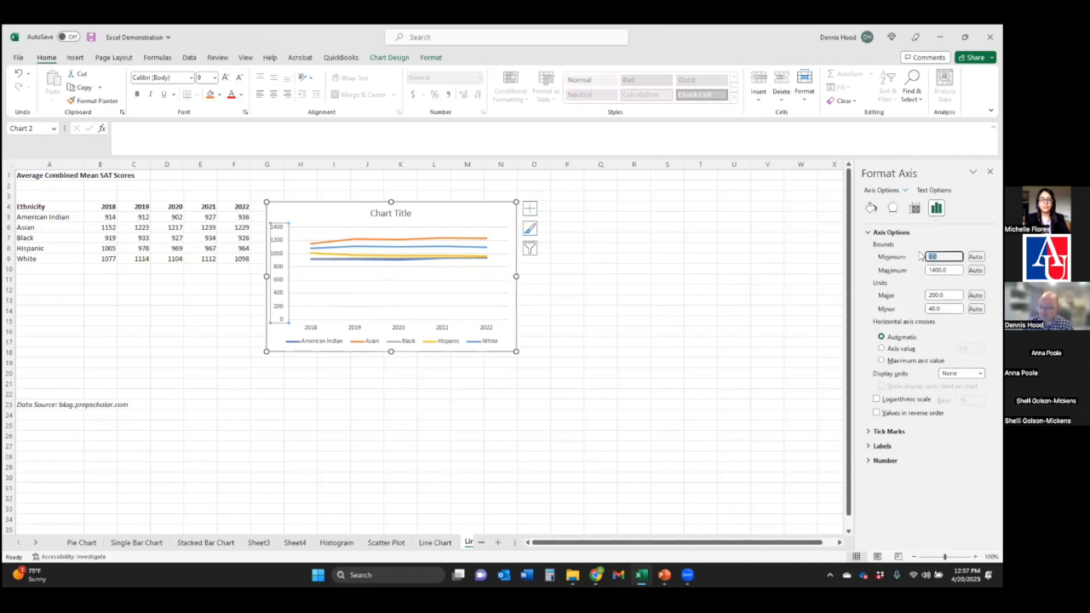
{"action": "type", "text": "8"}
{"action": "key", "text": "Return"}
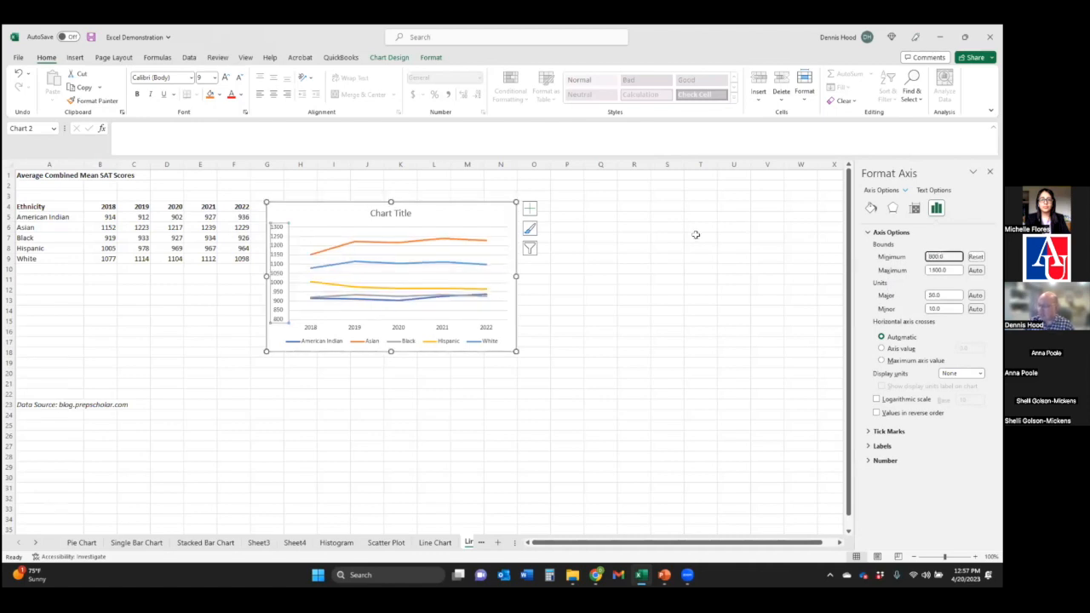
{"action": "left_click", "coordinate": [589, 277]}
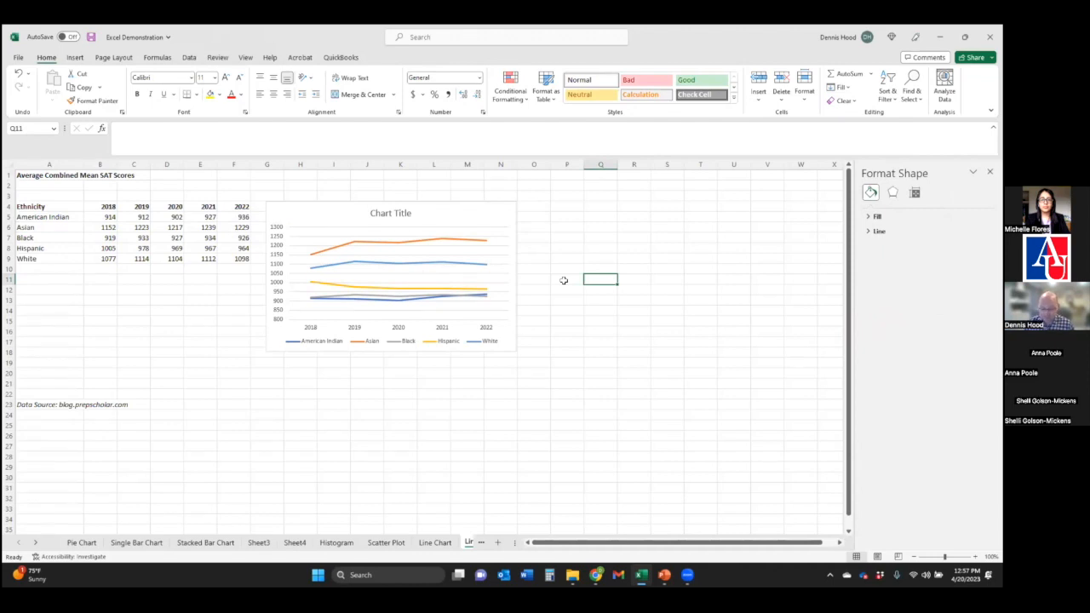
Apply the third Colorful palette, starting with orange, yellow and green, to the SAT score line chart and deselect it
{"action": "left_click", "coordinate": [468, 242]}
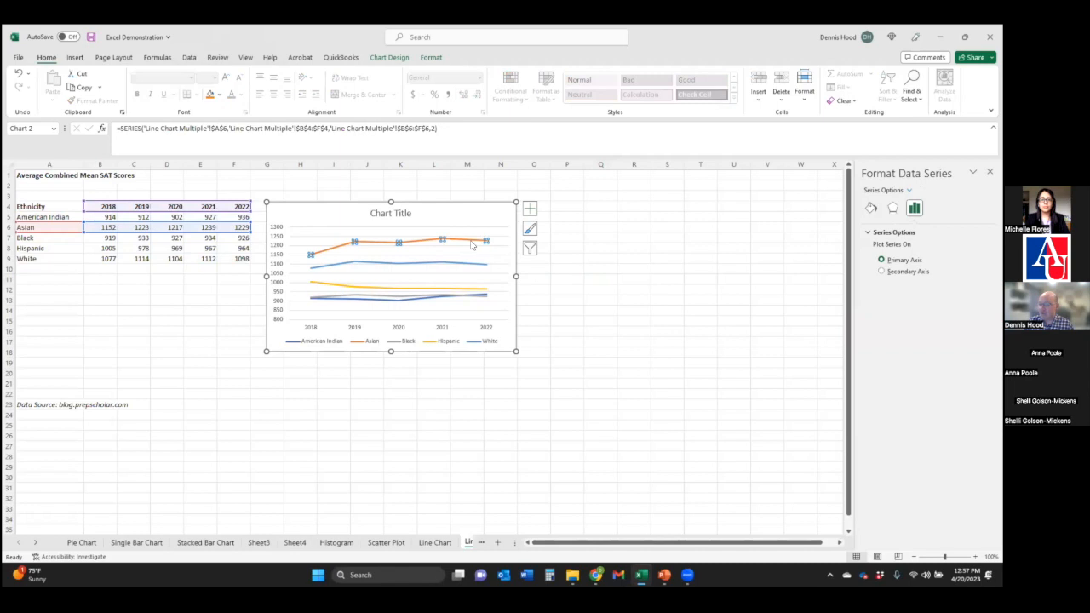
{"action": "mouse_move", "coordinate": [469, 243]}
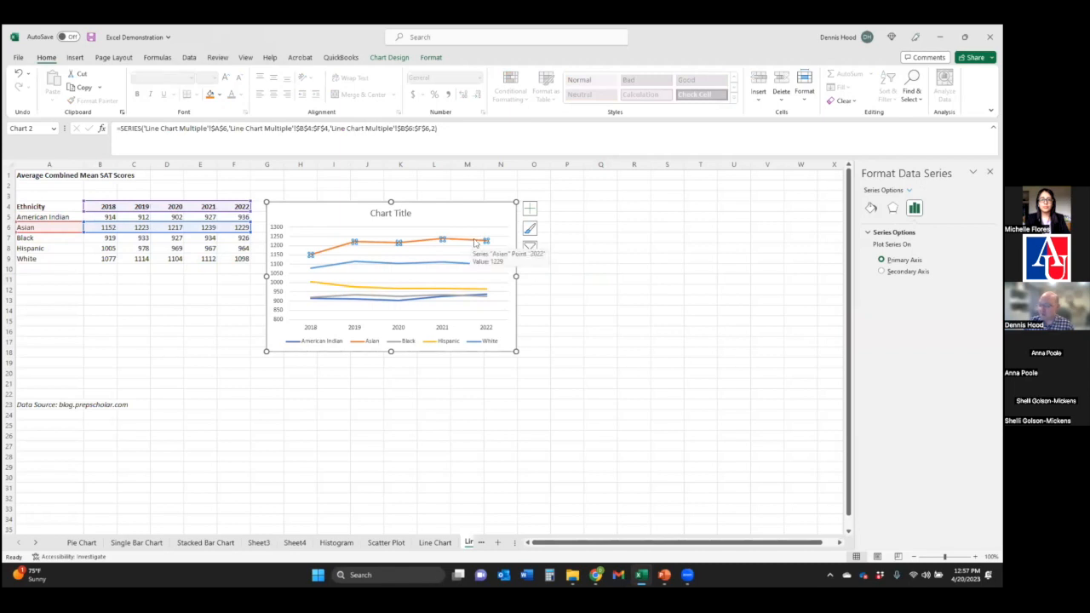
{"action": "left_click", "coordinate": [530, 232]}
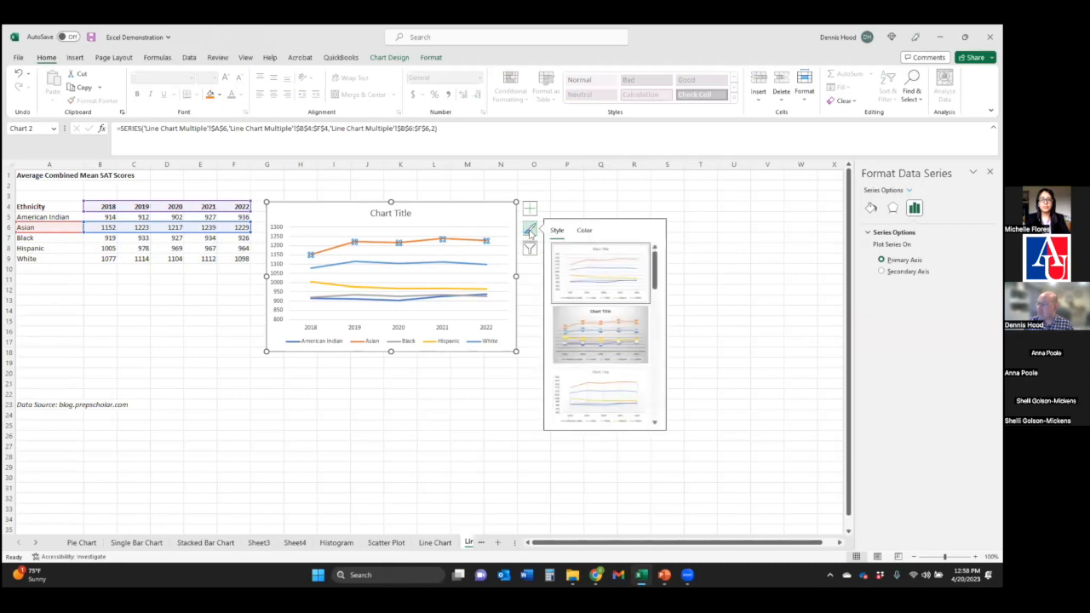
{"action": "left_click", "coordinate": [584, 231]}
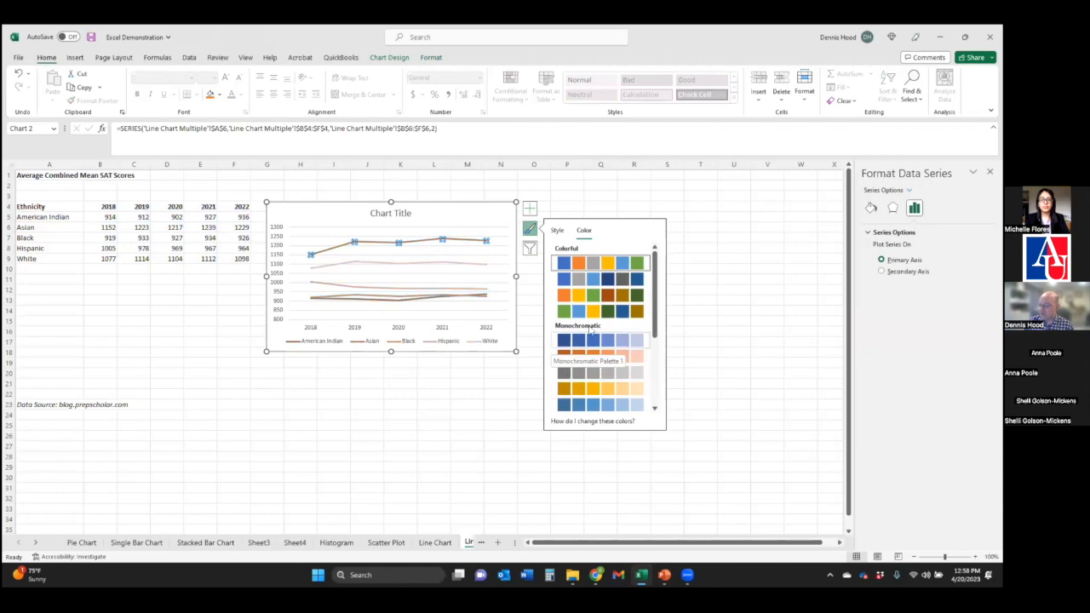
{"action": "left_click", "coordinate": [592, 298]}
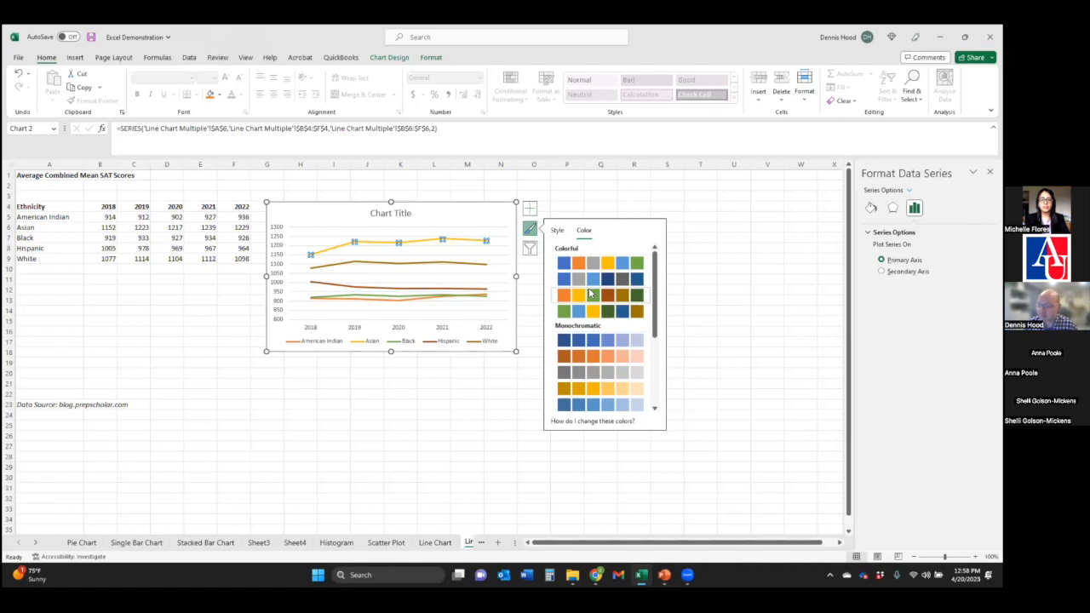
{"action": "scroll", "coordinate": [587, 298], "scroll_direction": "down", "scroll_amount": 5}
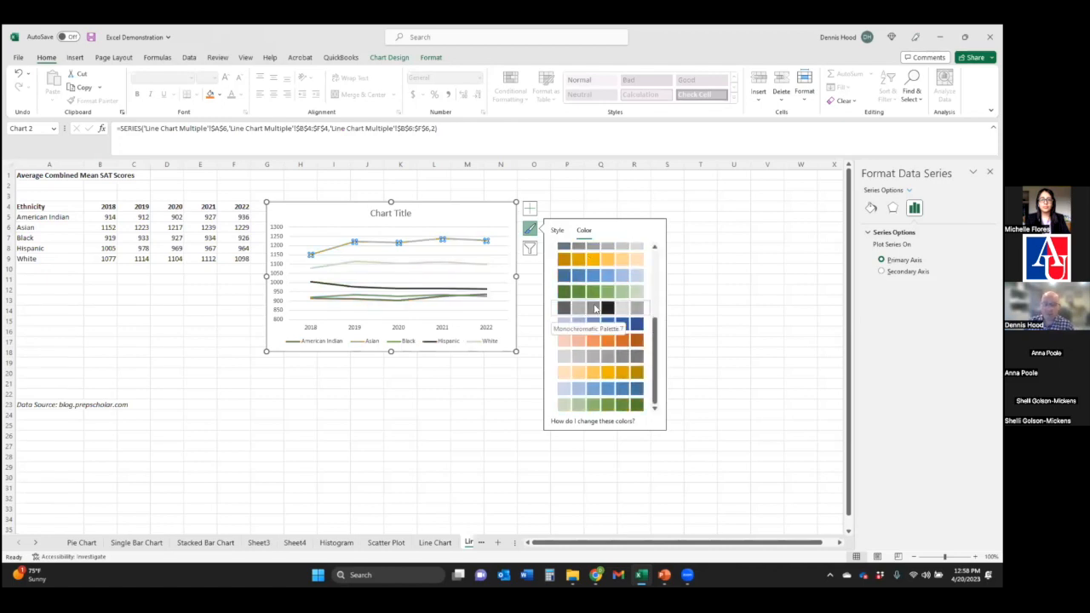
{"action": "scroll", "coordinate": [595, 308], "scroll_direction": "up", "scroll_amount": 5}
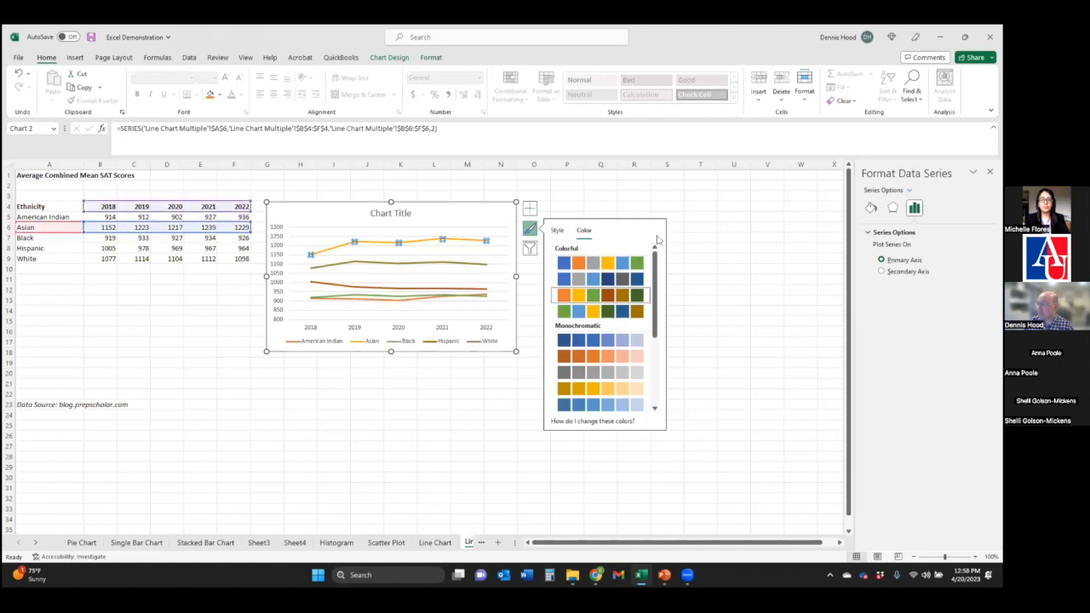
{"action": "left_click", "coordinate": [693, 235]}
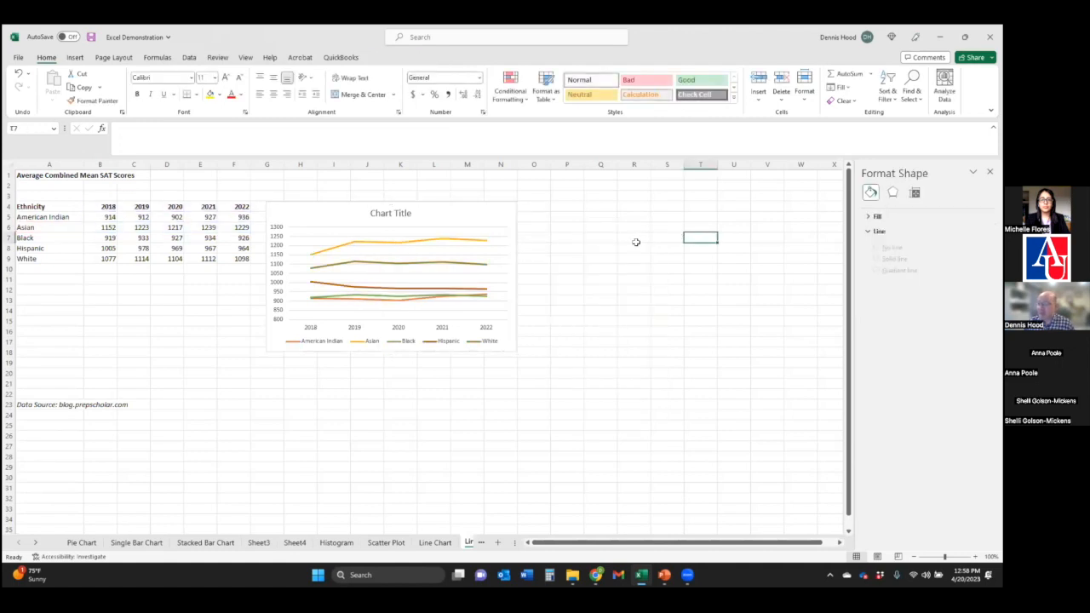
Try to recolor the Asian series line by giving it a theme fill color
{"action": "left_click", "coordinate": [465, 243]}
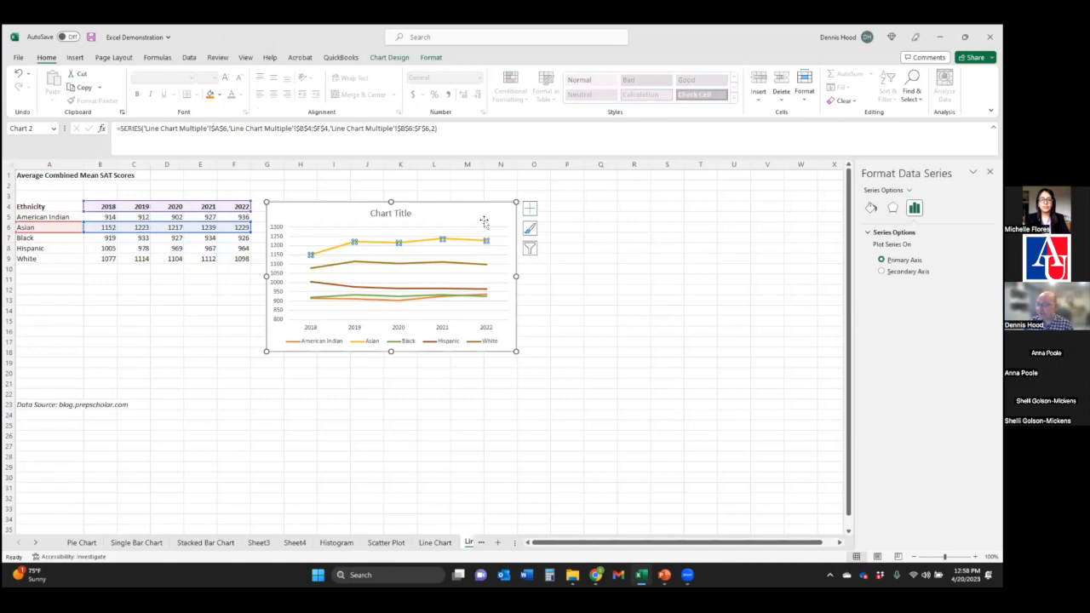
{"action": "left_click", "coordinate": [219, 95]}
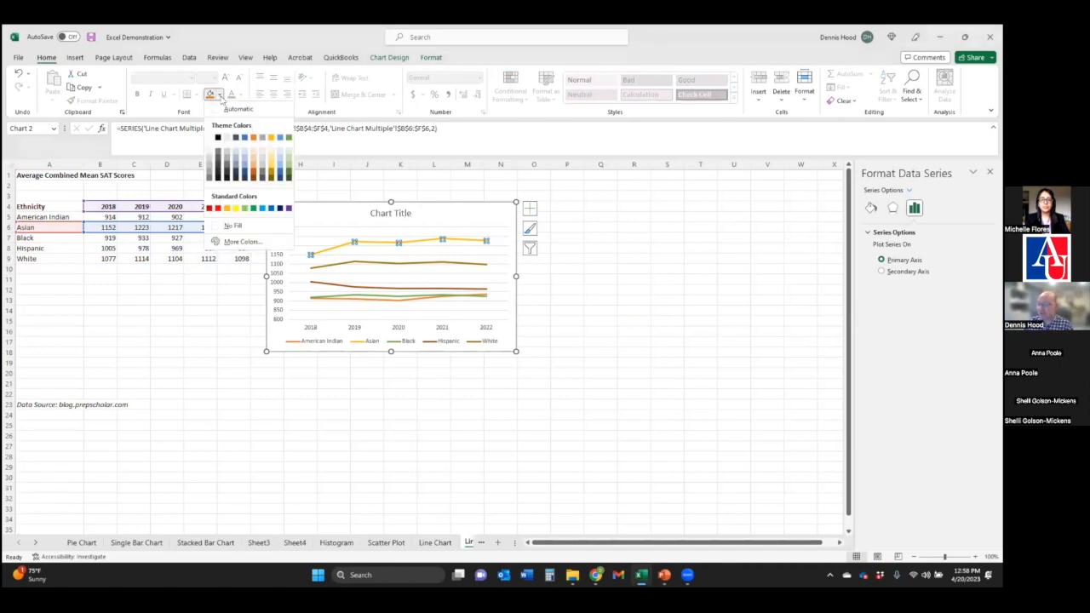
{"action": "left_click", "coordinate": [242, 142]}
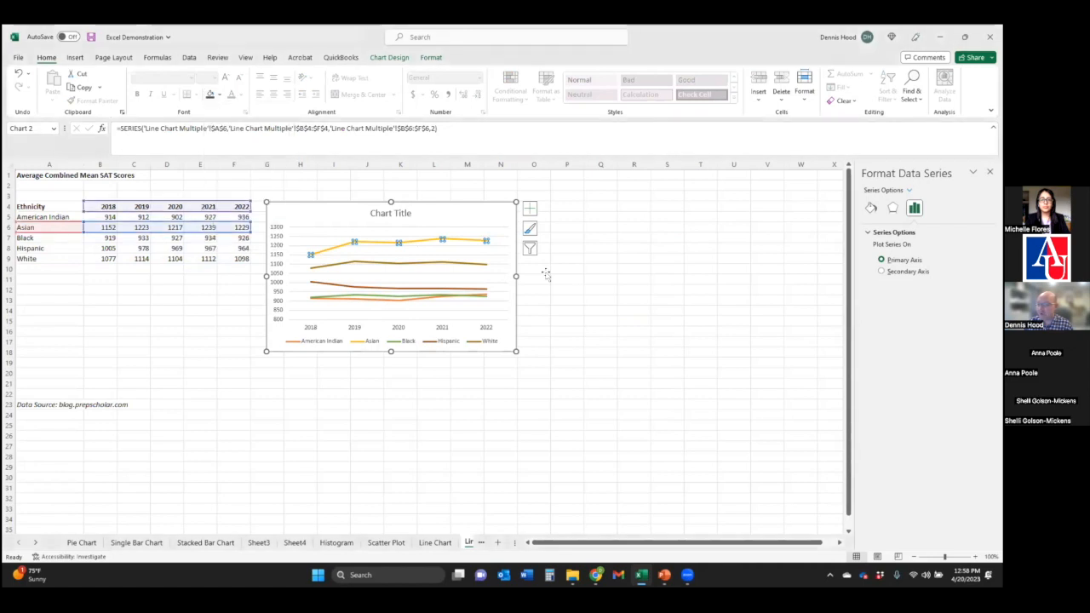
Set the outline color of the Asian series line to the standard dark red and deselect the chart
{"action": "right_click", "coordinate": [478, 243]}
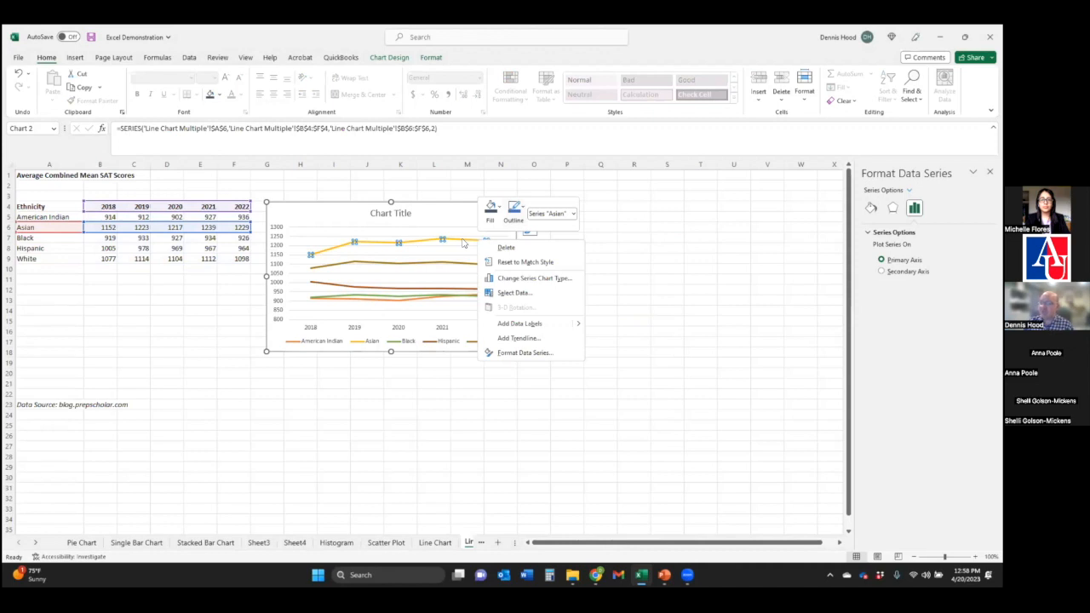
{"action": "left_click", "coordinate": [517, 218]}
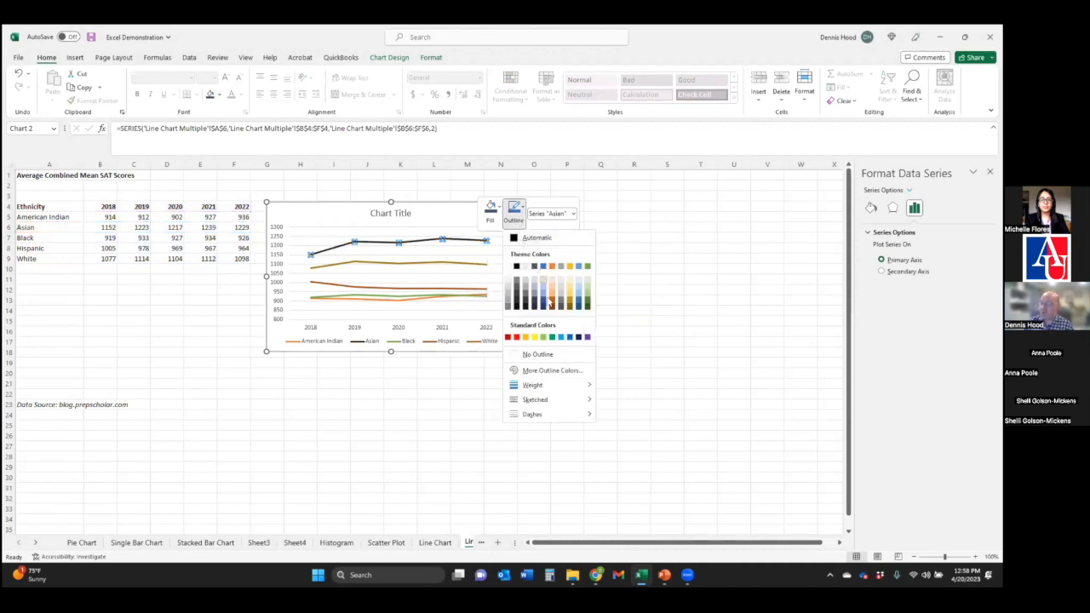
{"action": "left_click", "coordinate": [509, 338]}
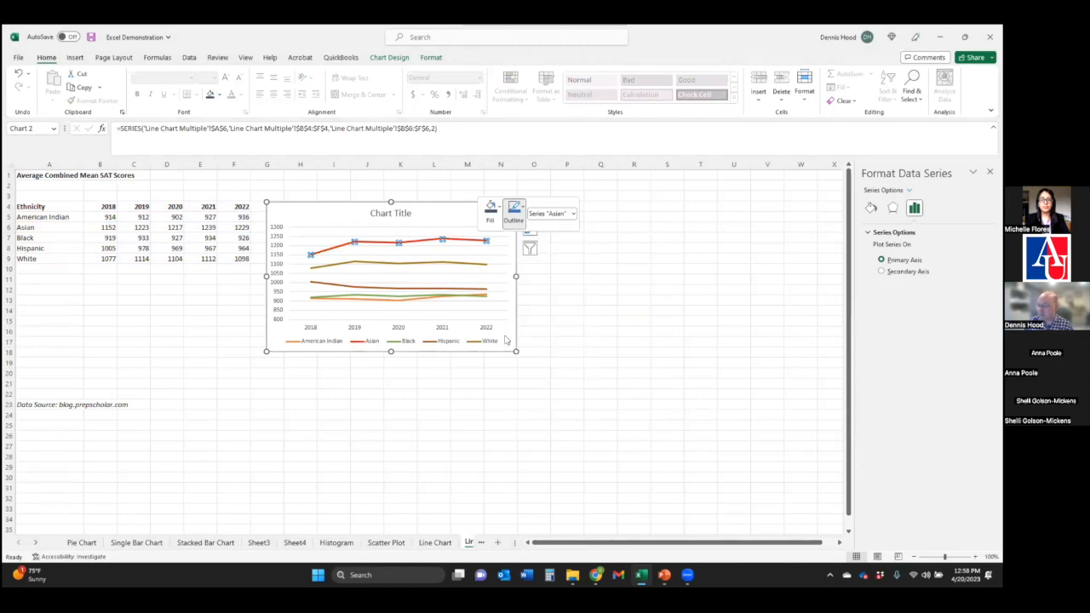
{"action": "left_click", "coordinate": [581, 312]}
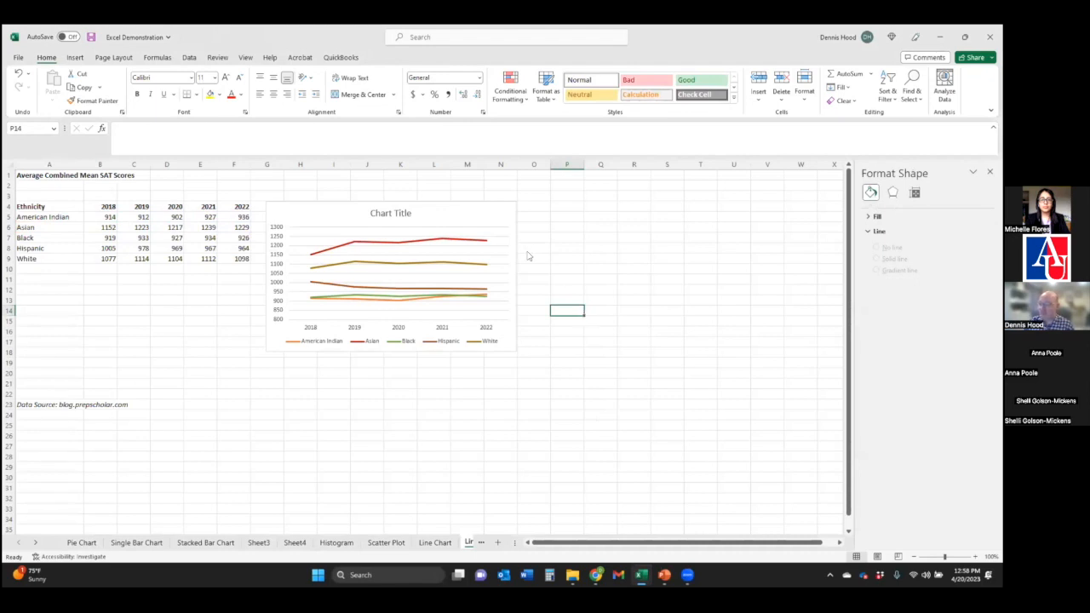
Set the outline color of the White series line to the theme blue and deselect the chart
{"action": "left_click", "coordinate": [482, 266]}
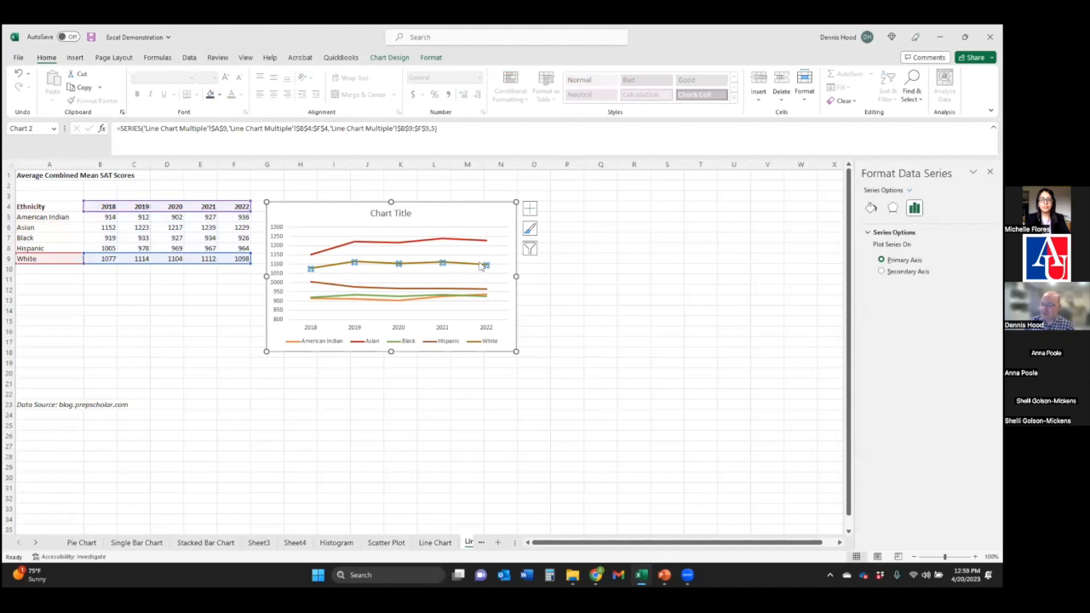
{"action": "right_click", "coordinate": [483, 266]}
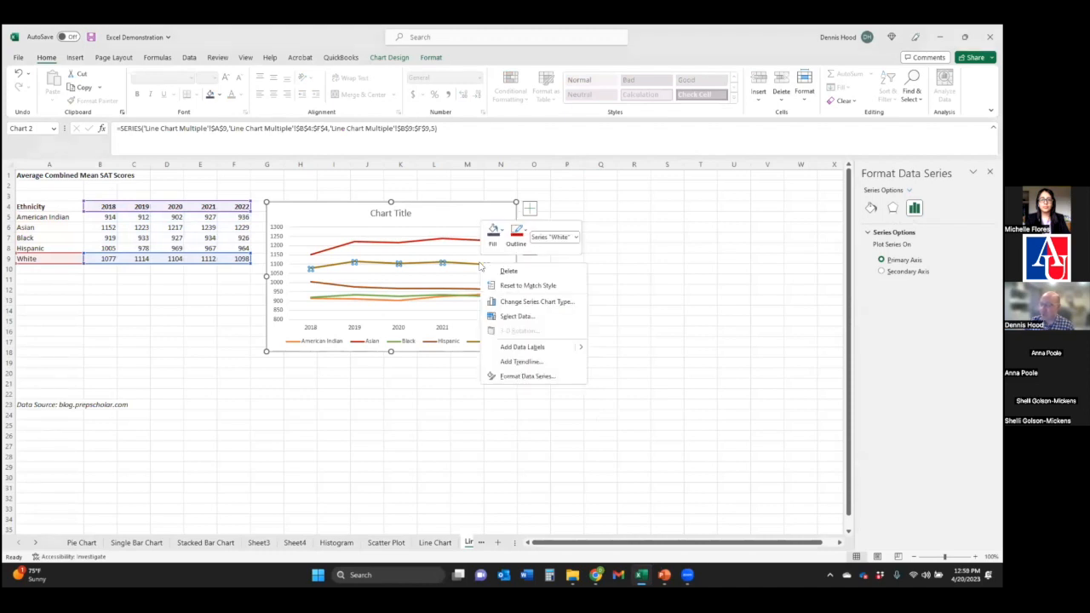
{"action": "left_click", "coordinate": [518, 242]}
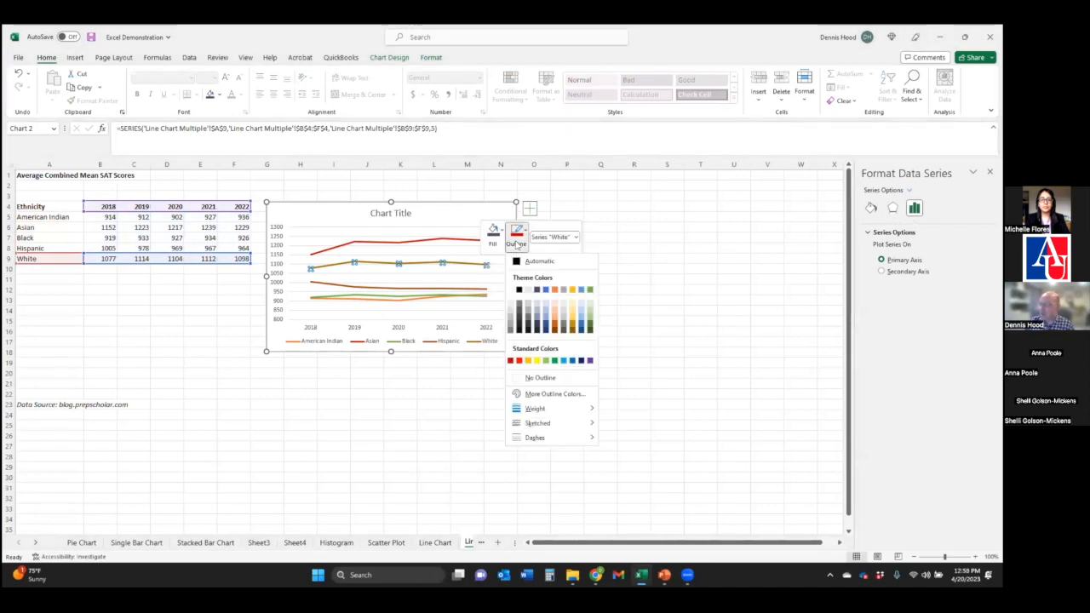
{"action": "left_click", "coordinate": [546, 292]}
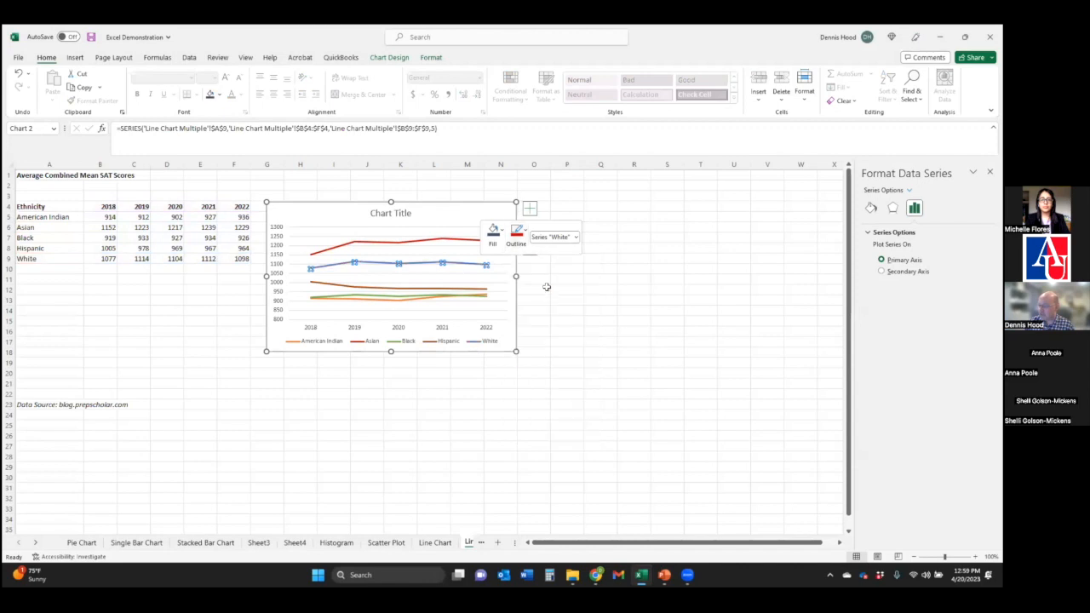
{"action": "left_click", "coordinate": [633, 321]}
Set the outline color of the Hispanic series line to the theme green and deselect the chart
{"action": "left_click", "coordinate": [478, 293]}
{"action": "left_click", "coordinate": [480, 293]}
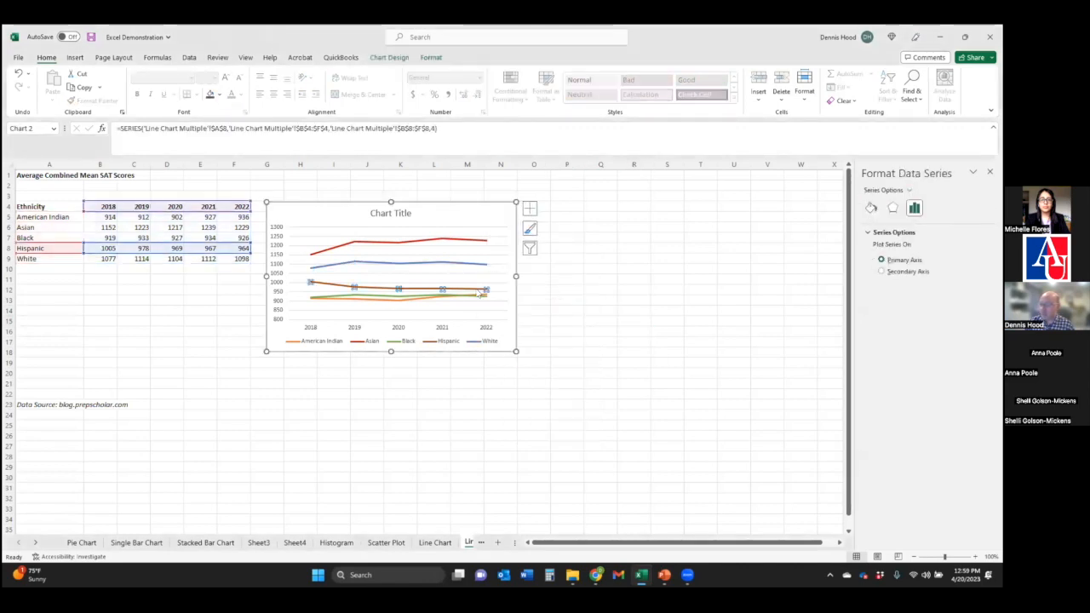
{"action": "right_click", "coordinate": [490, 288]}
{"action": "left_click", "coordinate": [514, 268]}
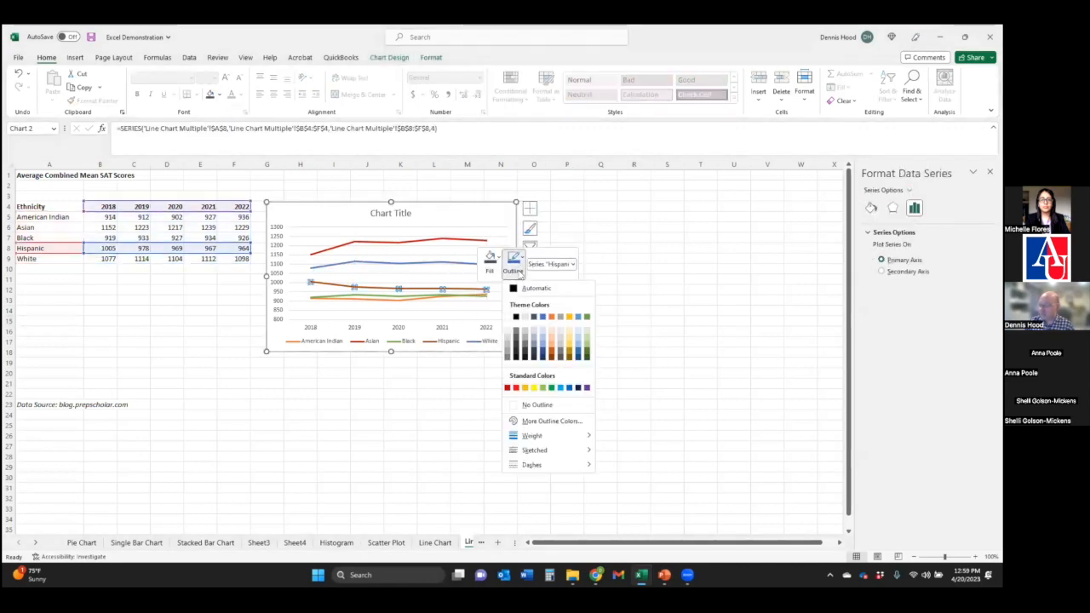
{"action": "left_click", "coordinate": [587, 318]}
{"action": "left_click", "coordinate": [600, 330]}
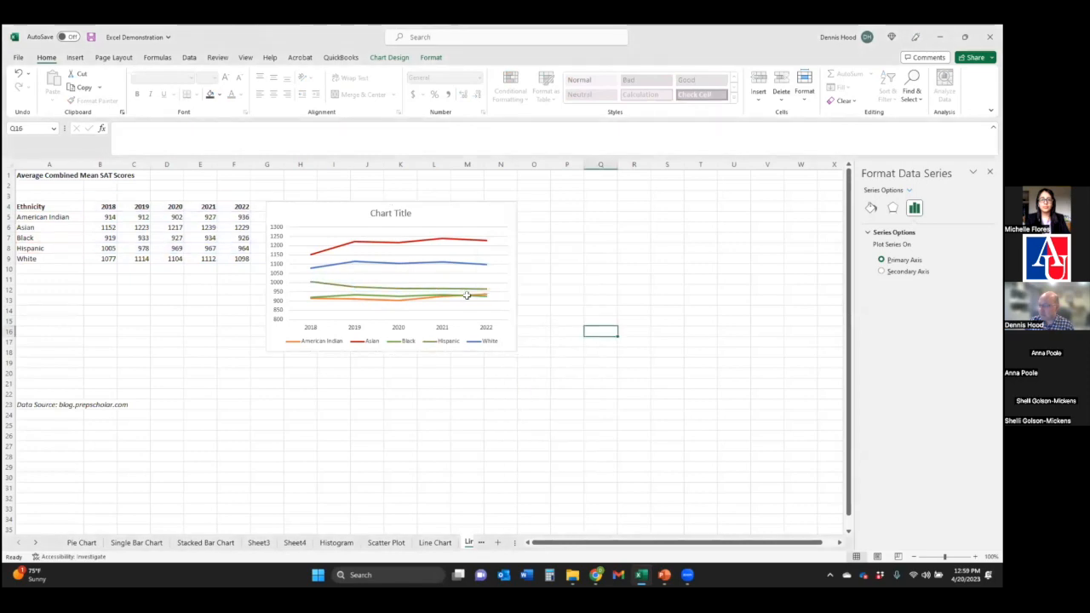
Give the Black series line a custom purple outline color, RGB 151, 11, 121 (#970B79), and deselect the chart
{"action": "left_click", "coordinate": [411, 298]}
{"action": "right_click", "coordinate": [412, 297]}
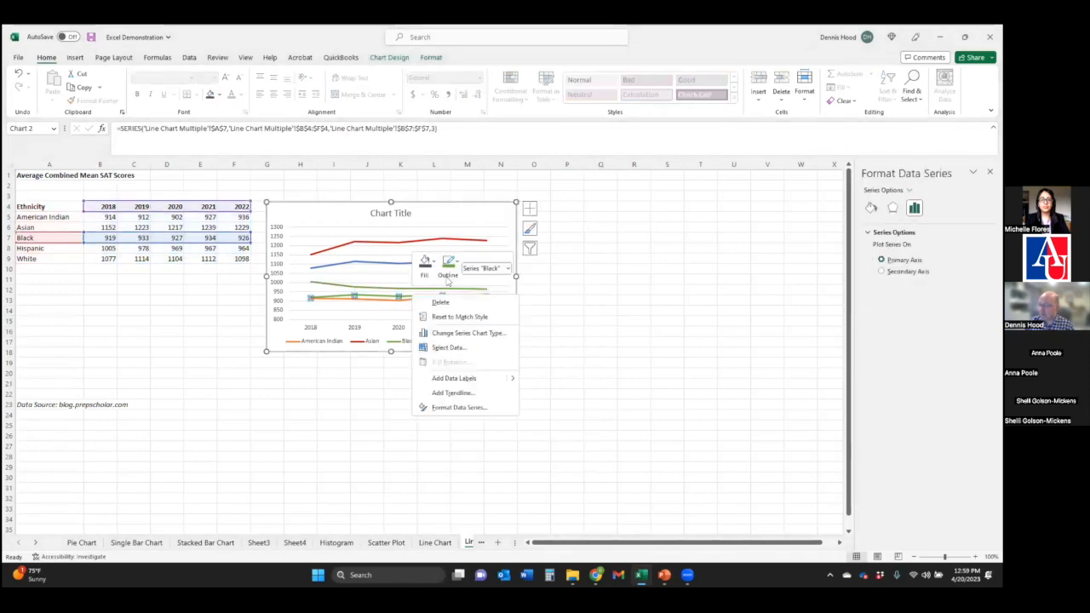
{"action": "left_click", "coordinate": [449, 274]}
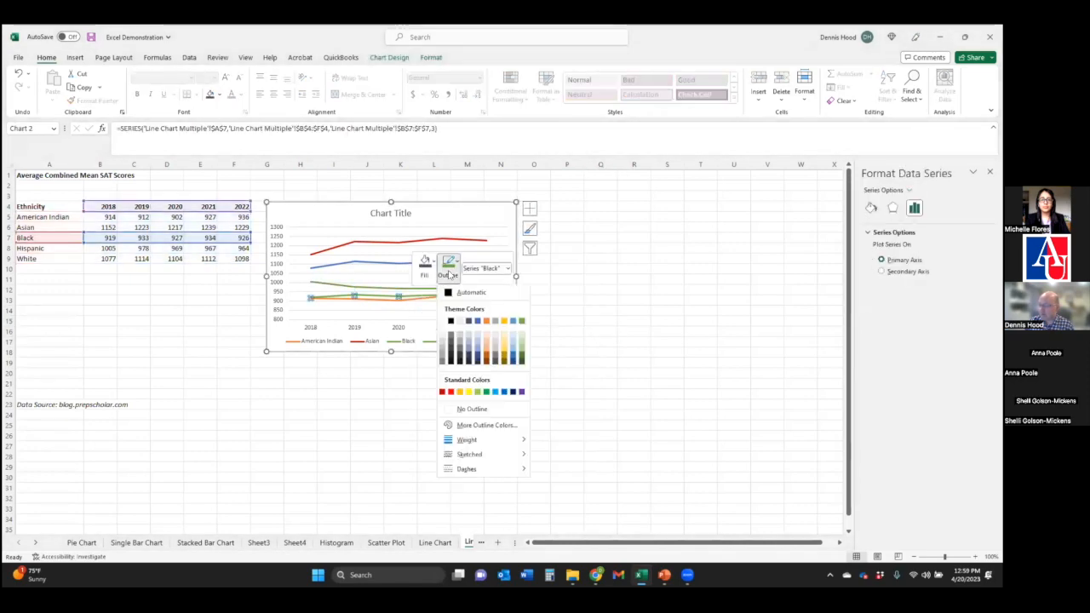
{"action": "left_click", "coordinate": [486, 426]}
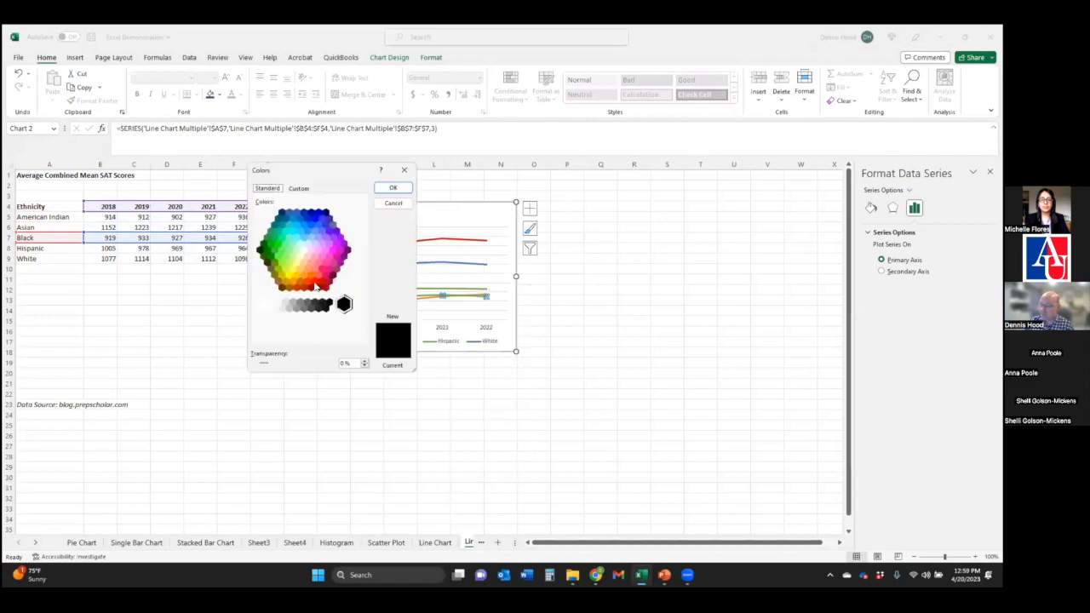
{"action": "left_click", "coordinate": [298, 189]}
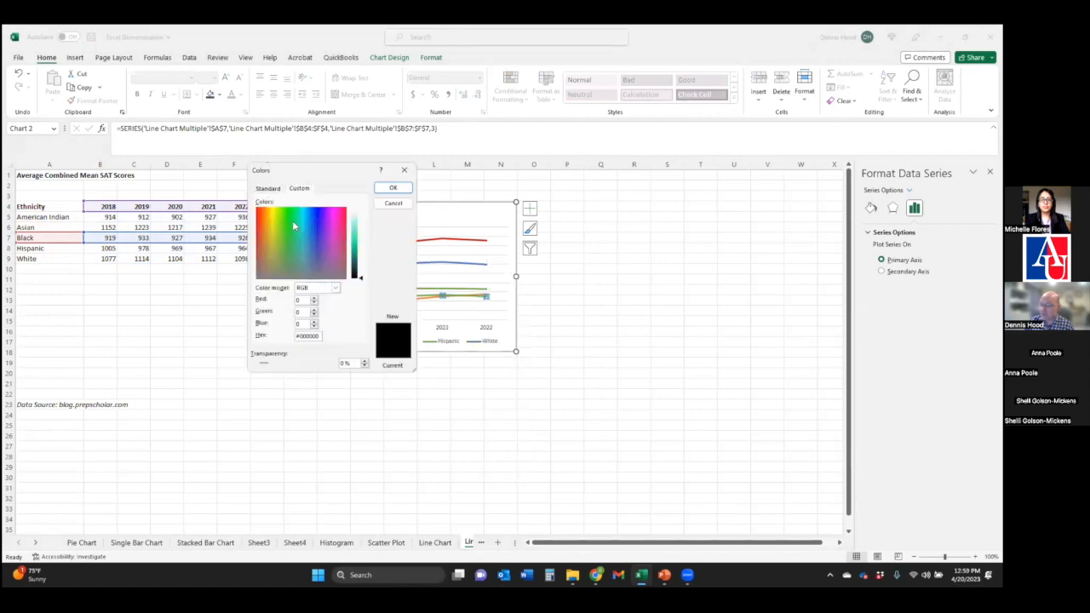
{"action": "left_click_drag", "start_coordinate": [270, 234], "coordinate": [318, 259]}
{"action": "left_click", "coordinate": [337, 222]}
{"action": "left_click", "coordinate": [355, 255]}
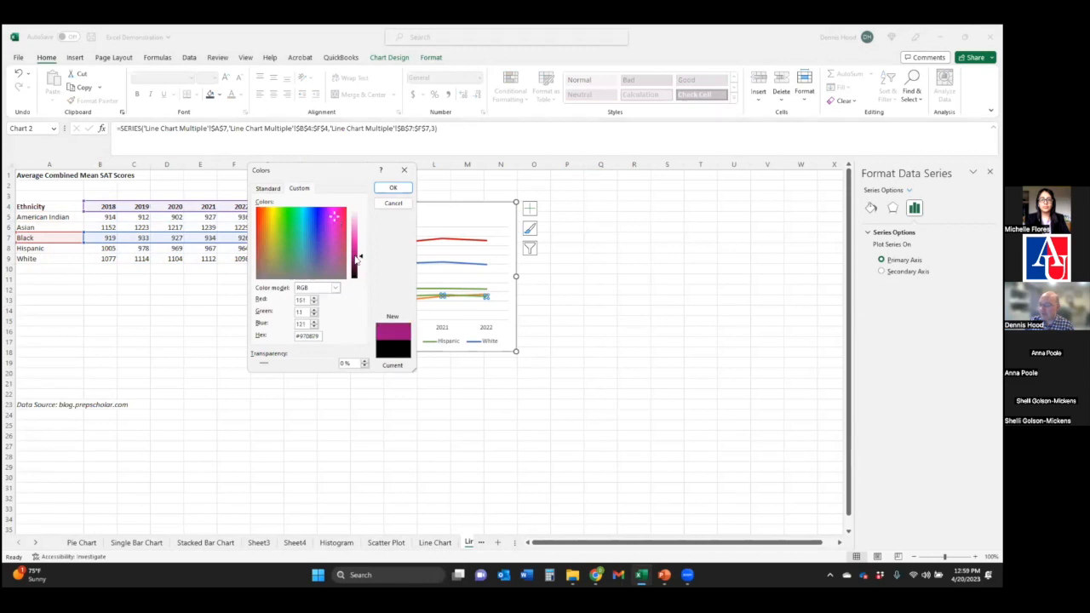
{"action": "left_click", "coordinate": [393, 188]}
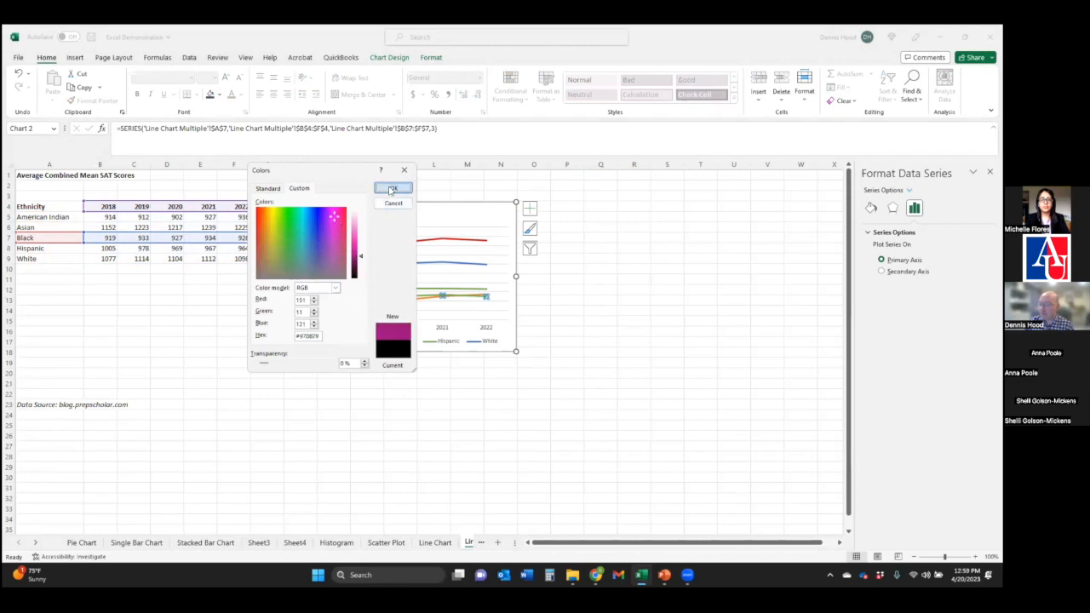
{"action": "left_click", "coordinate": [616, 344]}
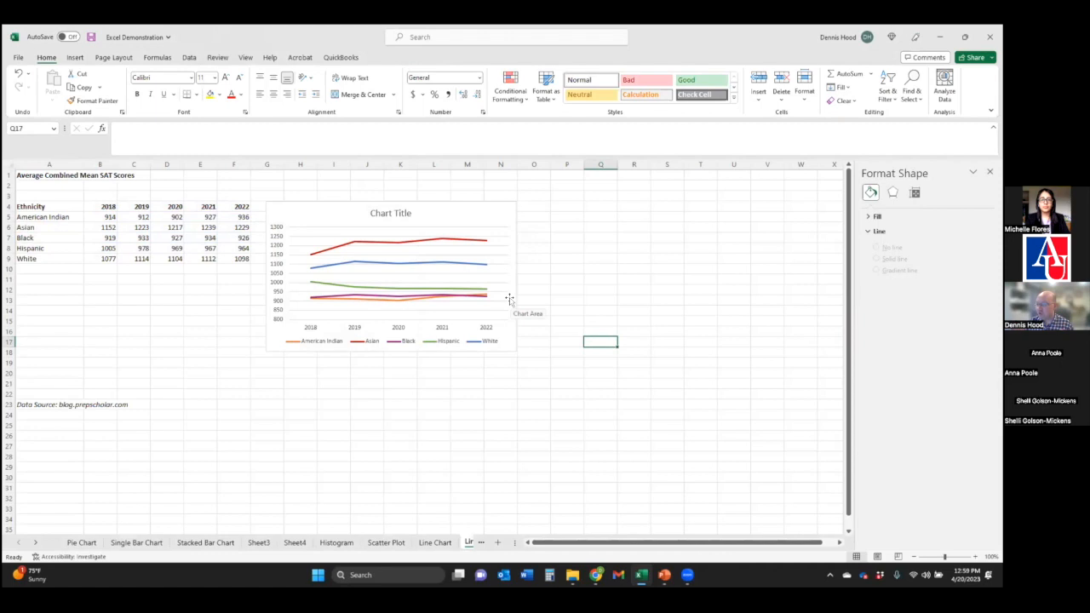
{"action": "left_click", "coordinate": [311, 282]}
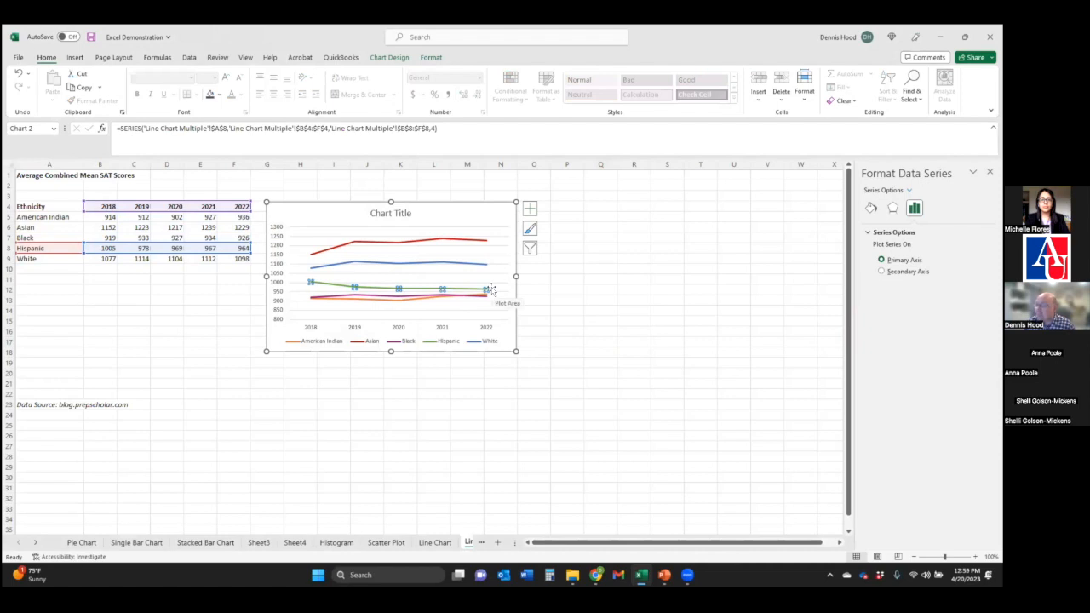
{"action": "mouse_move", "coordinate": [473, 293]}
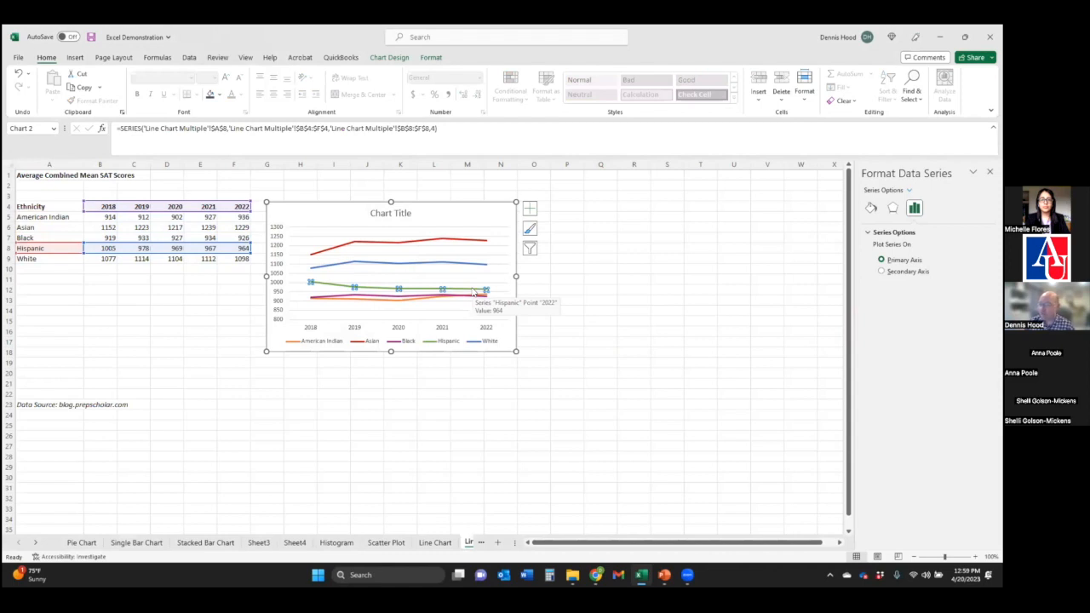
{"action": "right_click", "coordinate": [471, 292]}
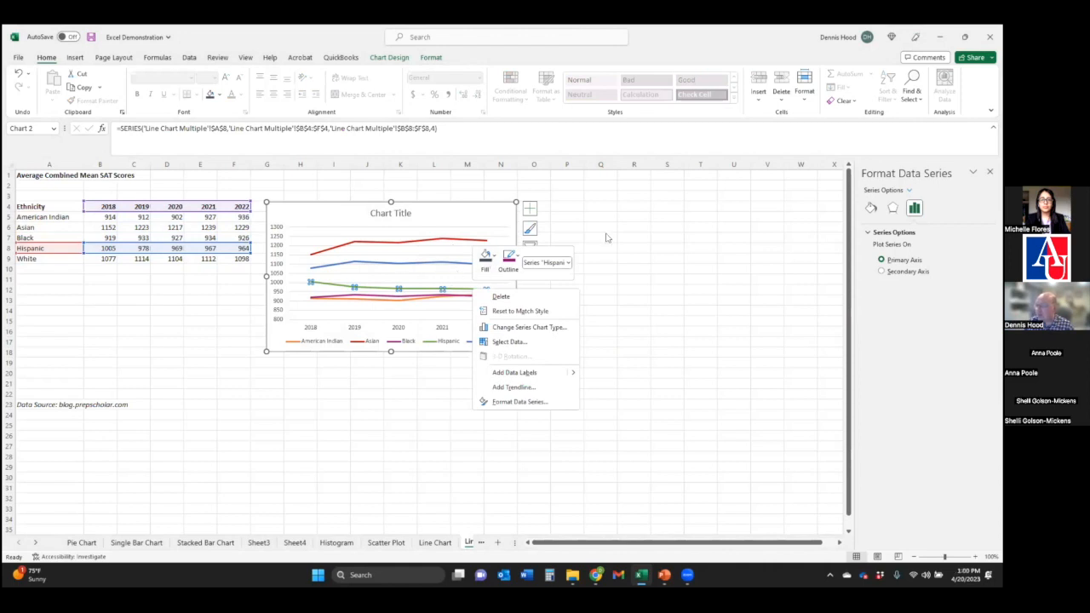
{"action": "key", "text": "Escape"}
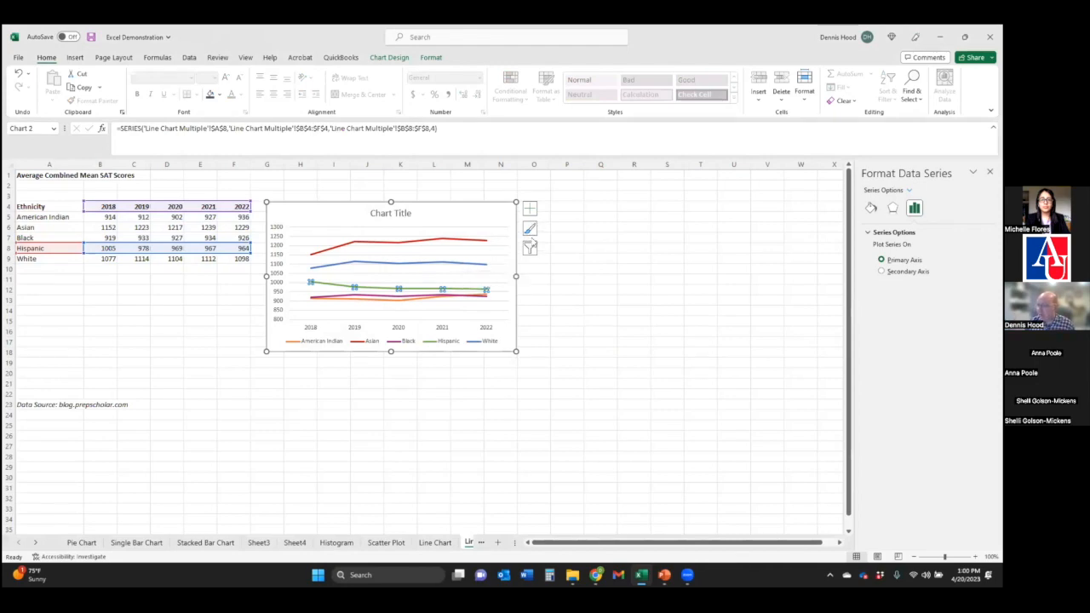
Examine the color palettes offered for the SAT score line chart, then deselect the chart
{"action": "left_click", "coordinate": [530, 230]}
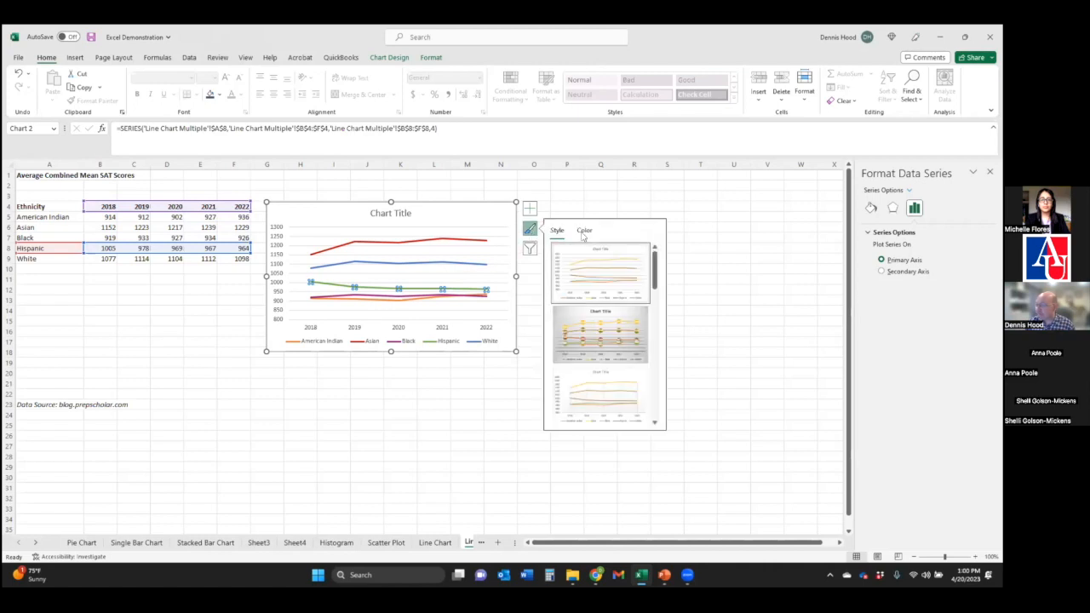
{"action": "left_click", "coordinate": [584, 231]}
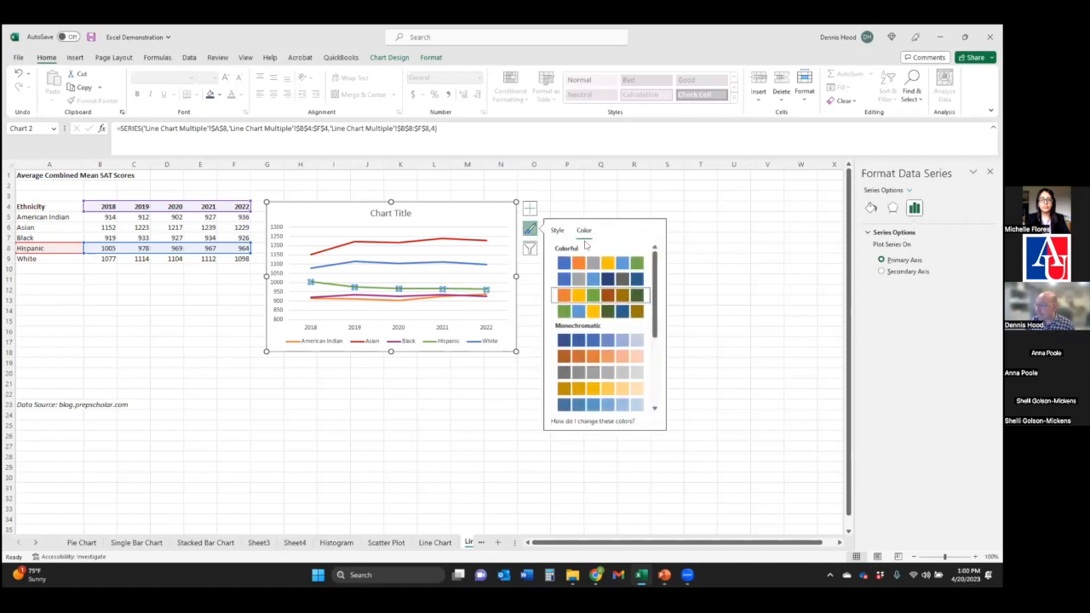
{"action": "left_click", "coordinate": [580, 292]}
{"action": "left_click", "coordinate": [478, 218]}
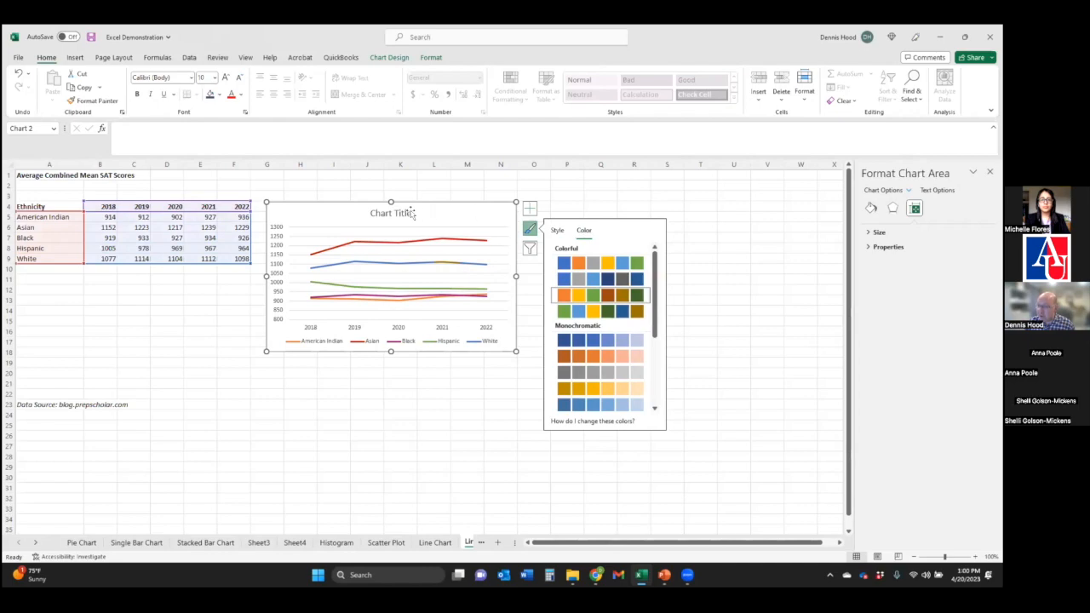
{"action": "left_click", "coordinate": [620, 197]}
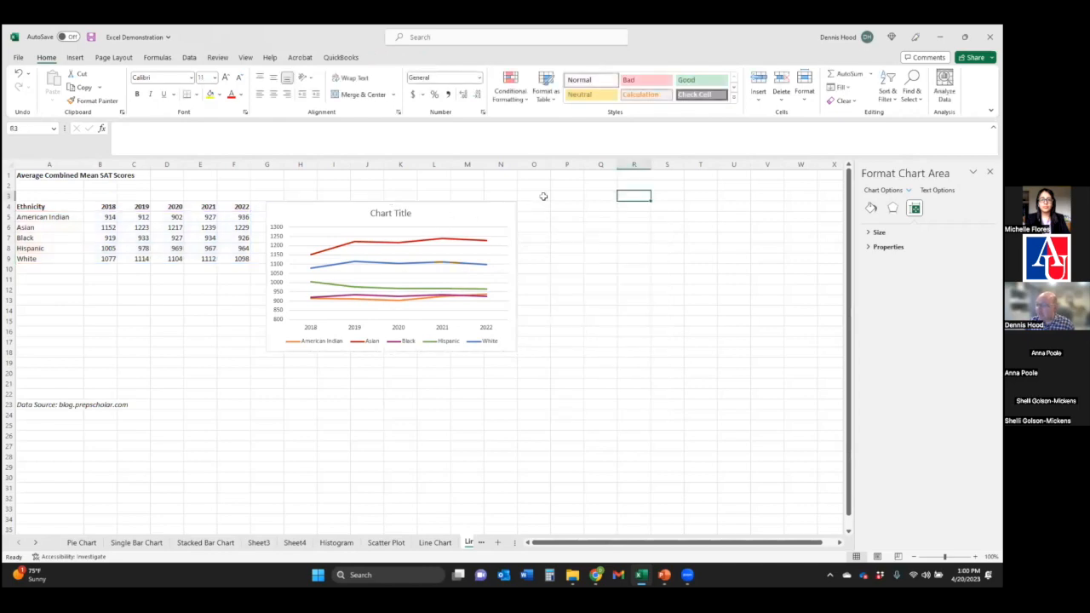
Set the font of the whole line chart to Century and deselect the chart
{"action": "left_click", "coordinate": [456, 206]}
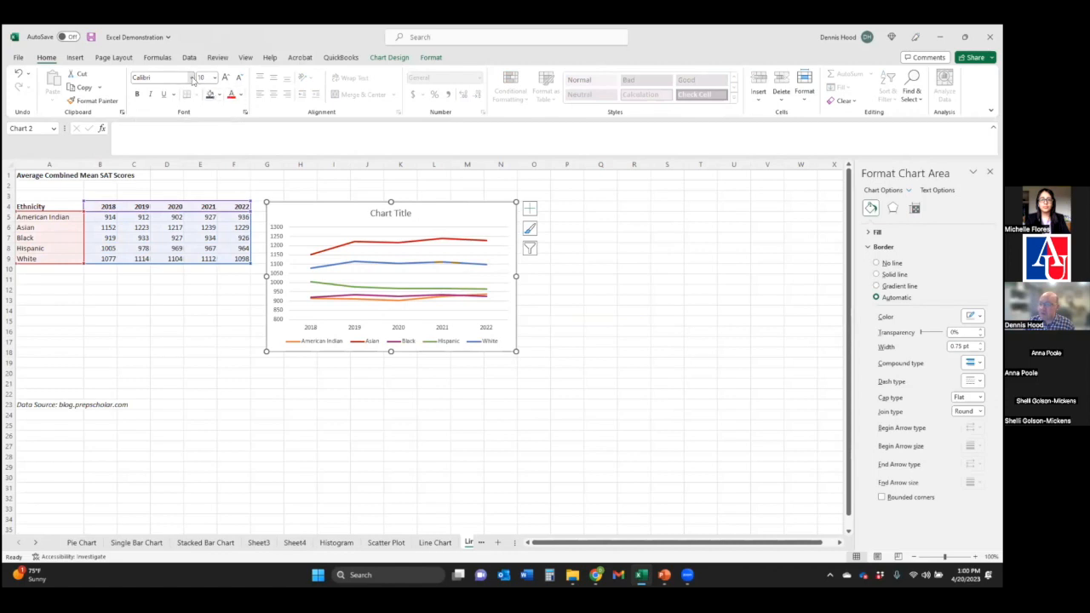
{"action": "left_click", "coordinate": [190, 78]}
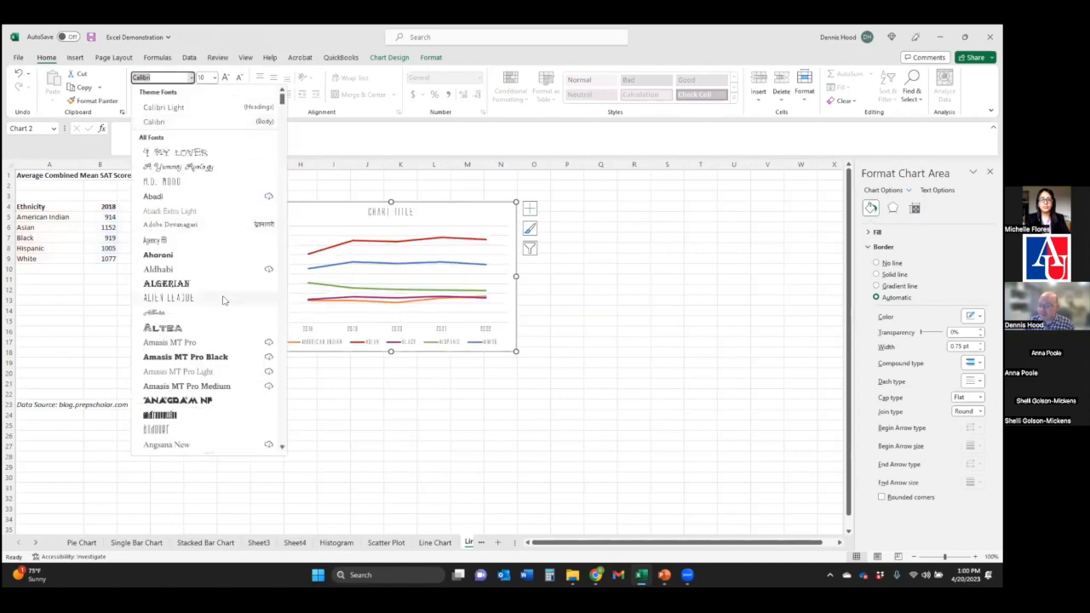
{"action": "scroll", "coordinate": [223, 300], "scroll_direction": "down", "scroll_amount": 10}
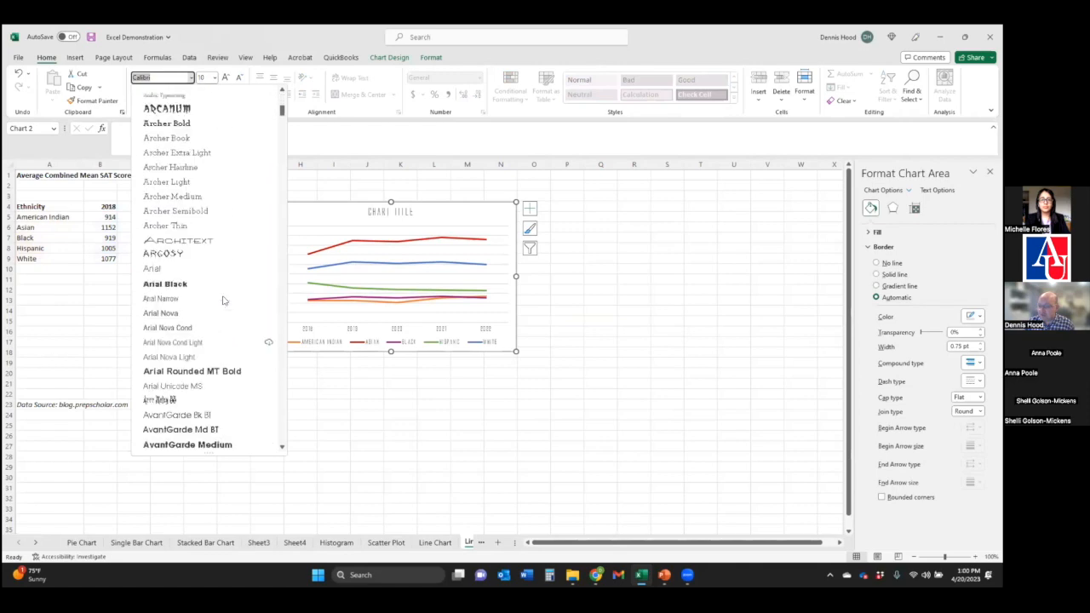
{"action": "scroll", "coordinate": [223, 300], "scroll_direction": "down", "scroll_amount": 6}
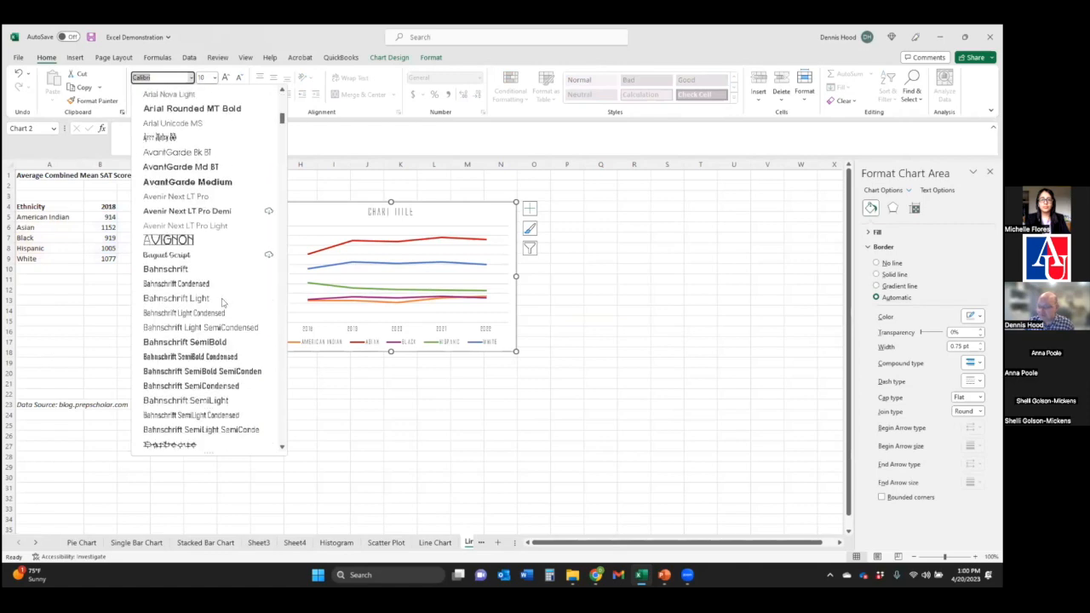
{"action": "scroll", "coordinate": [223, 299], "scroll_direction": "down", "scroll_amount": 12}
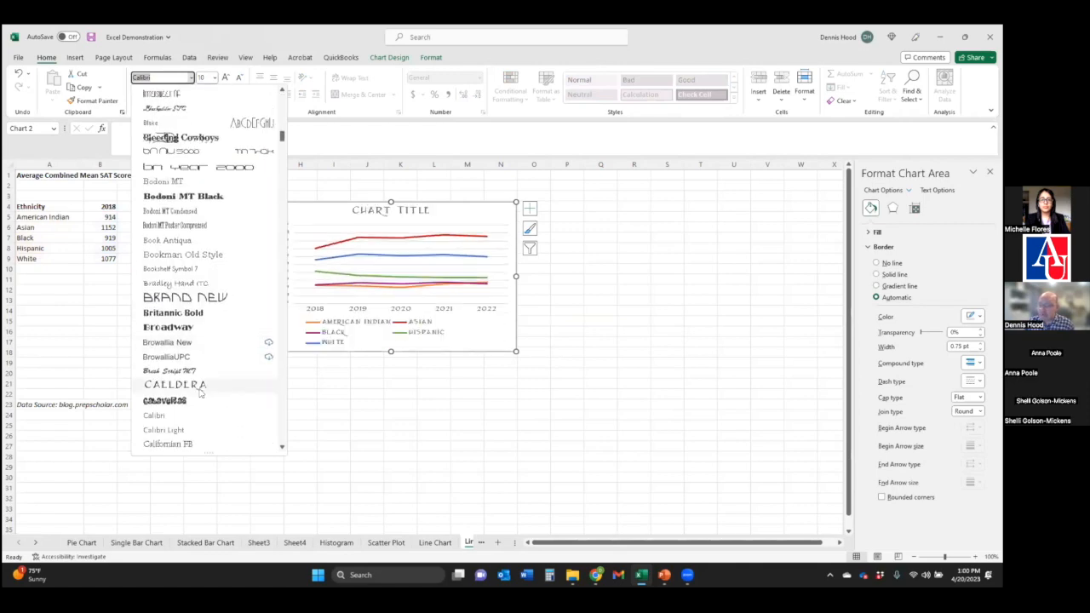
{"action": "scroll", "coordinate": [201, 390], "scroll_direction": "down", "scroll_amount": 5}
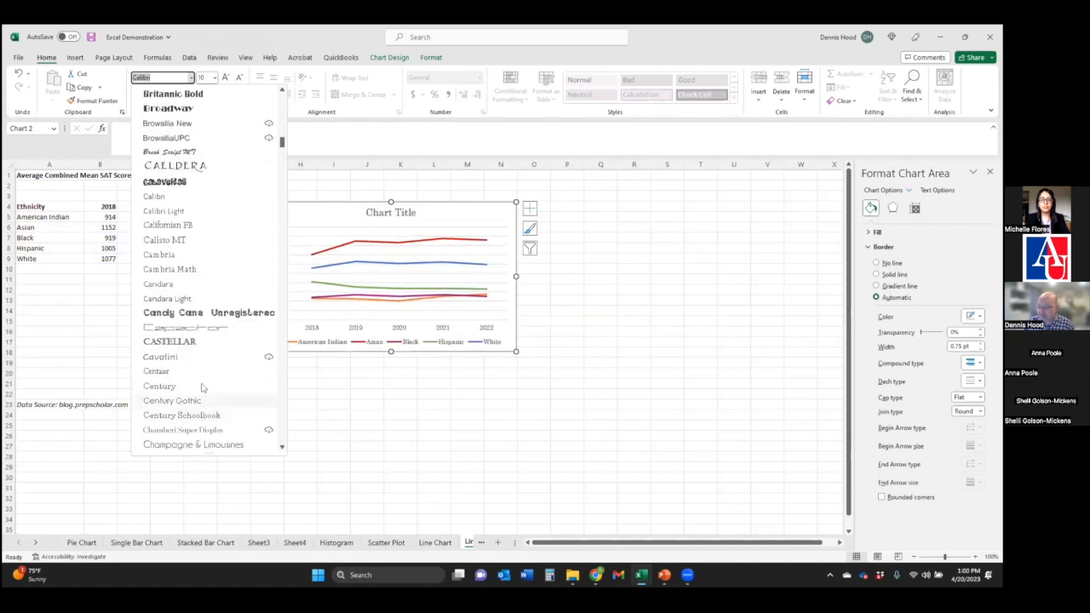
{"action": "left_click", "coordinate": [202, 388]}
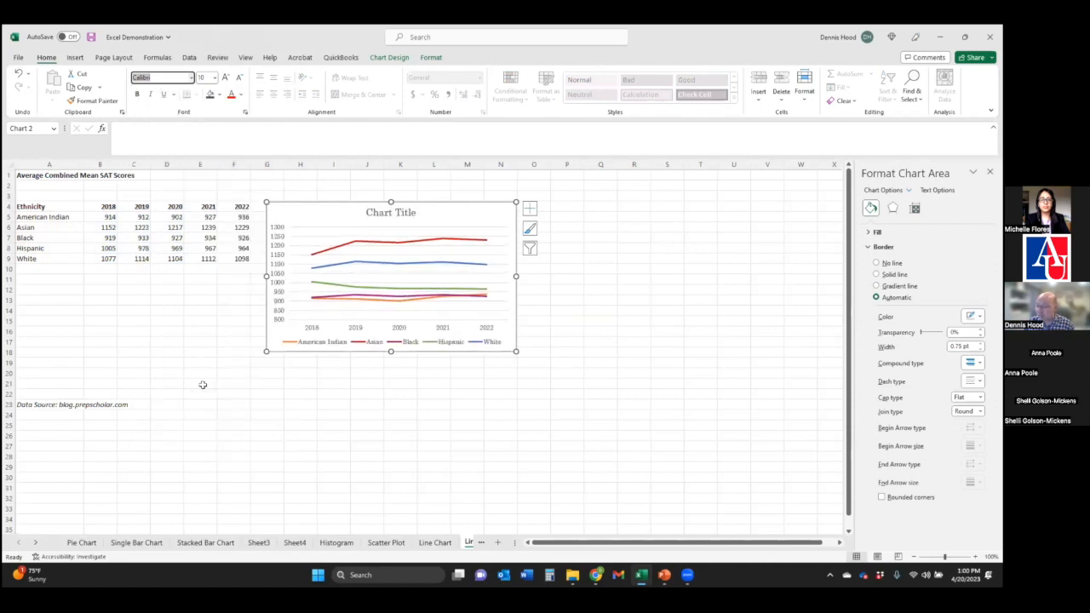
{"action": "left_click", "coordinate": [587, 382]}
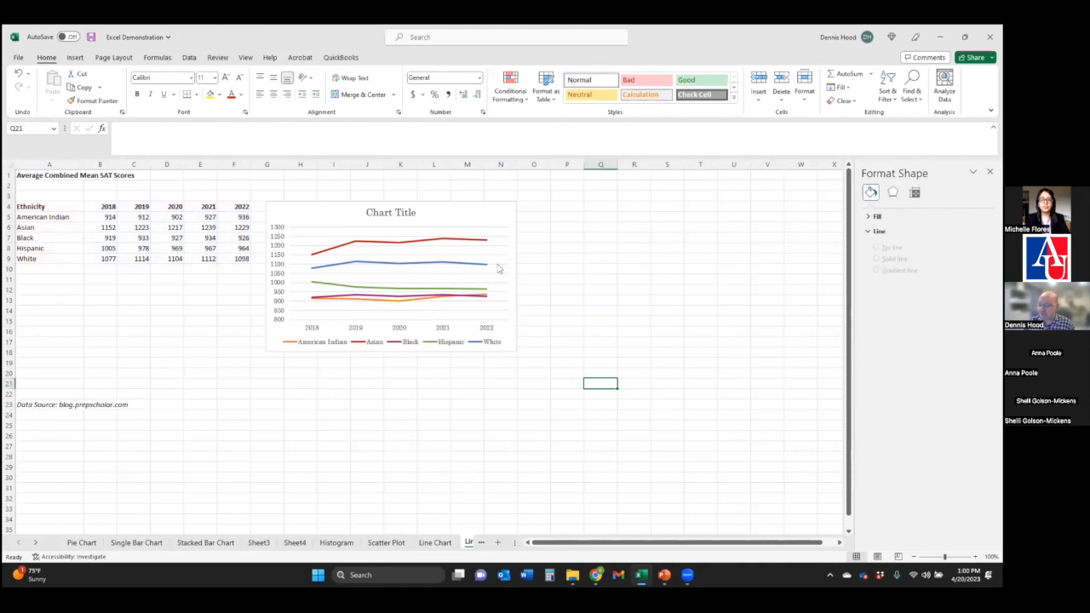
Set the font of the whole line chart to Arial Narrow and deselect the chart
{"action": "left_click", "coordinate": [458, 207]}
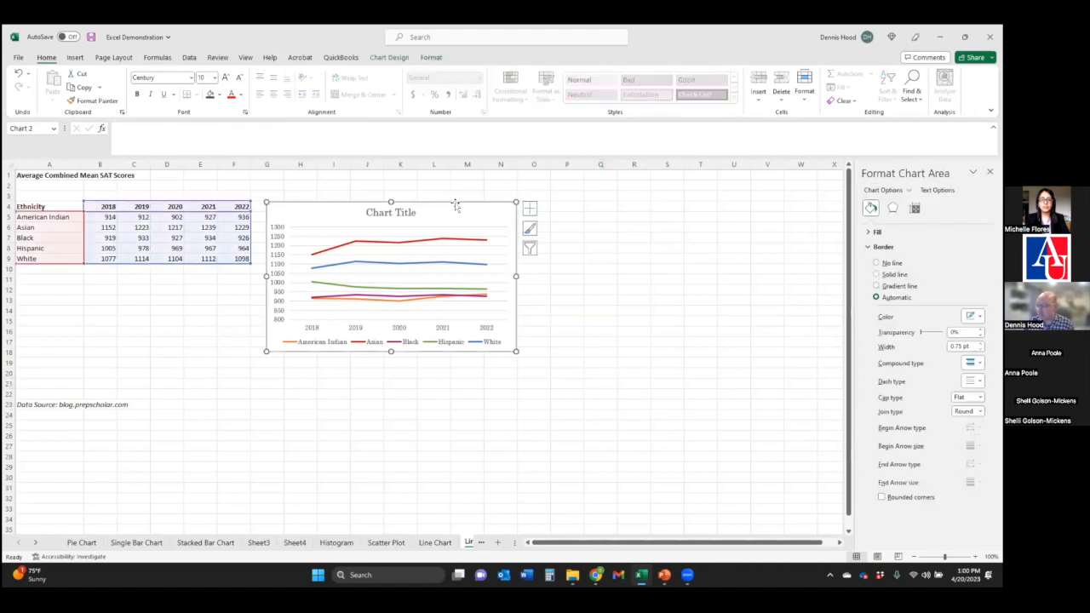
{"action": "left_click", "coordinate": [191, 77]}
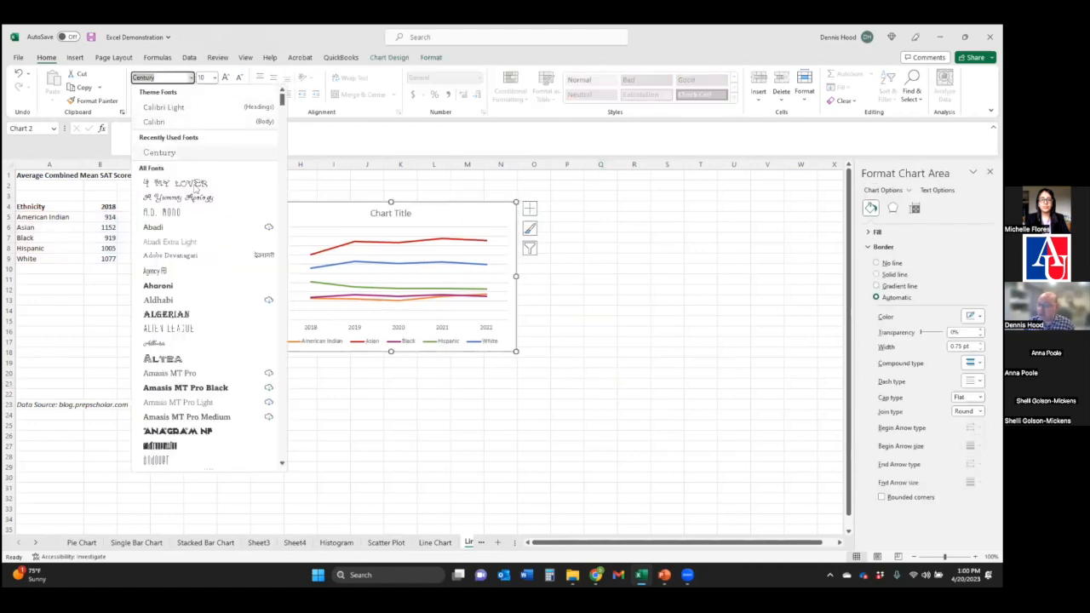
{"action": "scroll", "coordinate": [218, 335], "scroll_direction": "down", "scroll_amount": 5}
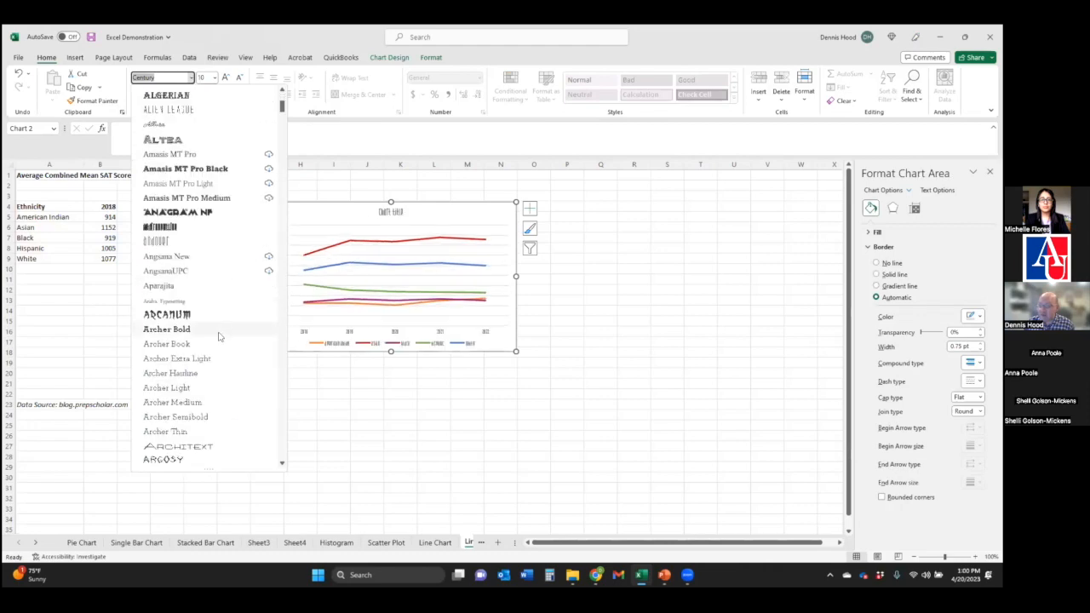
{"action": "scroll", "coordinate": [208, 417], "scroll_direction": "down", "scroll_amount": 3}
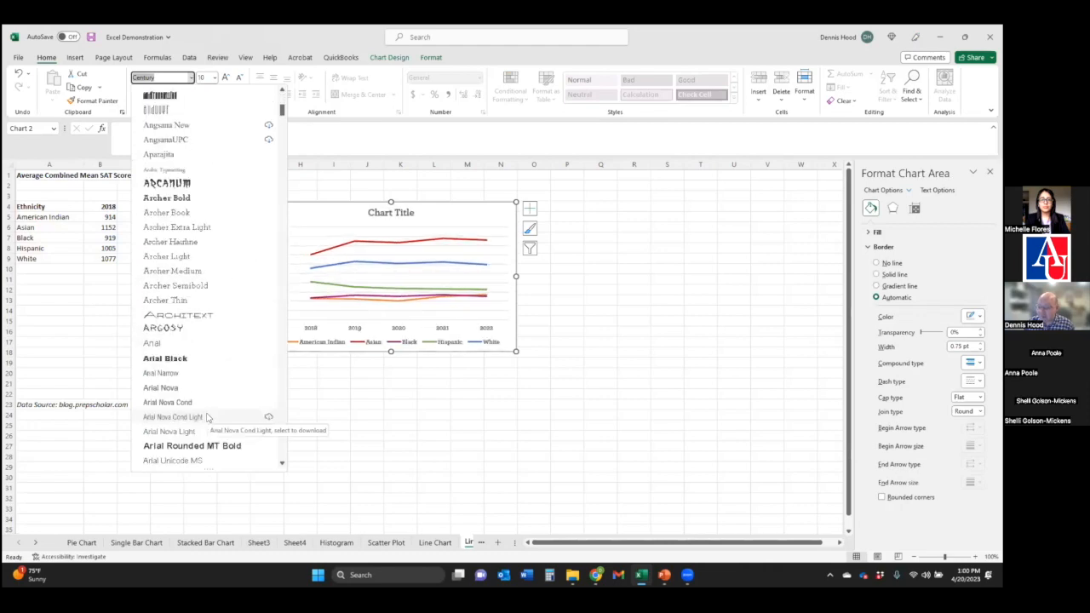
{"action": "scroll", "coordinate": [208, 417], "scroll_direction": "down", "scroll_amount": 4}
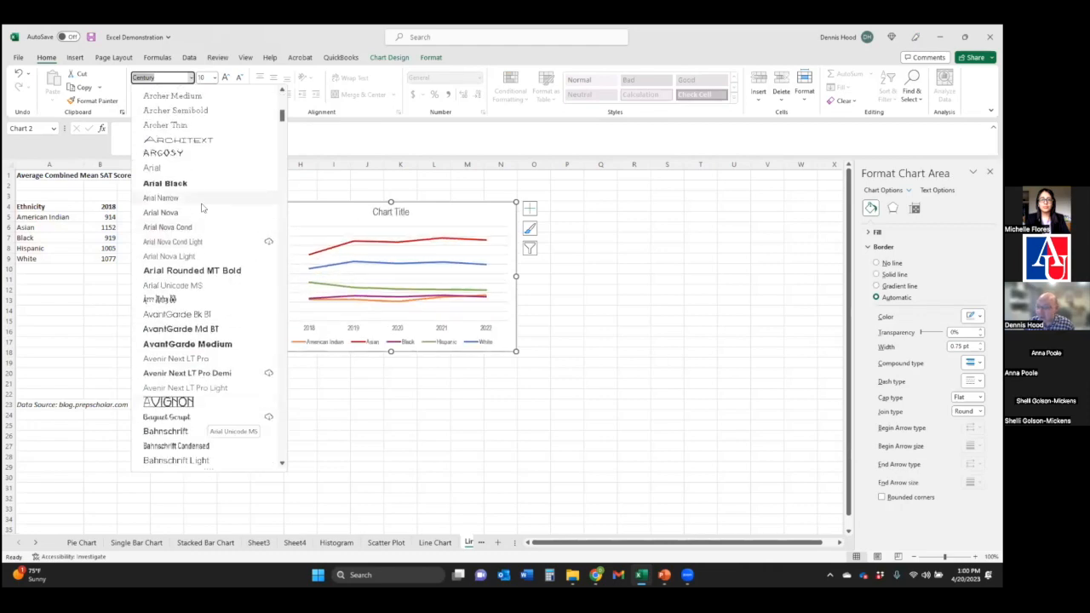
{"action": "key", "text": "Escape"}
{"action": "left_click", "coordinate": [660, 309]}
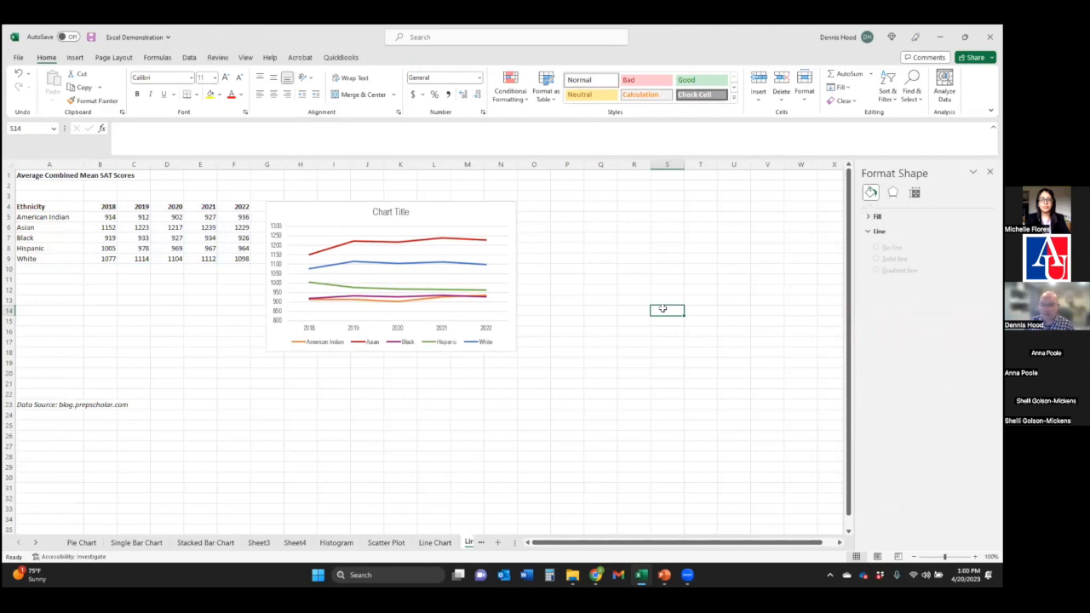
{"action": "left_click", "coordinate": [577, 277]}
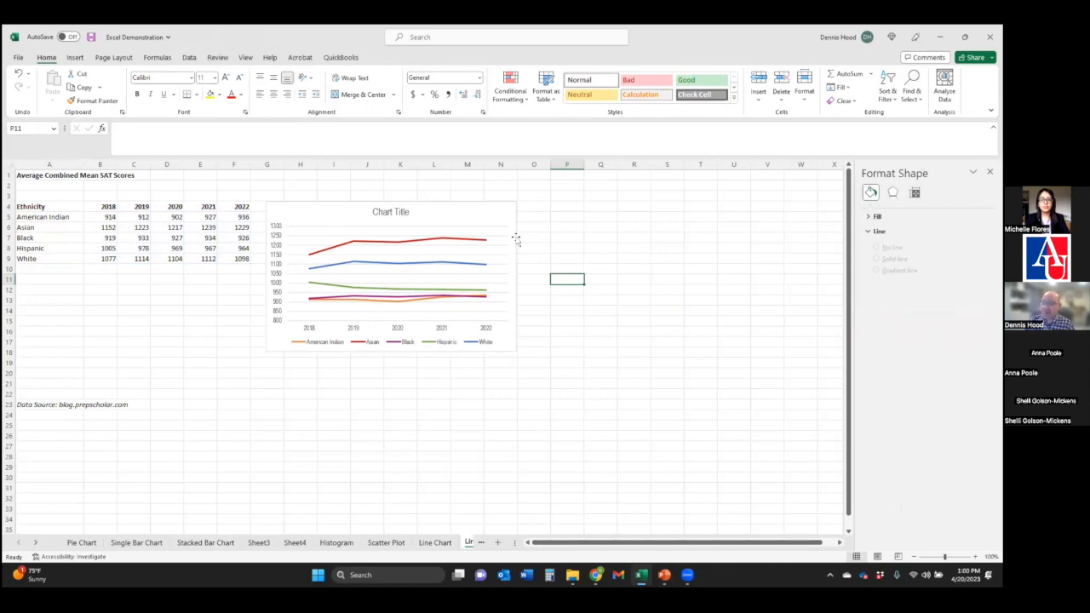
Remove the outline around the chart area by setting it to No Outline, and deselect the chart
{"action": "left_click", "coordinate": [460, 205]}
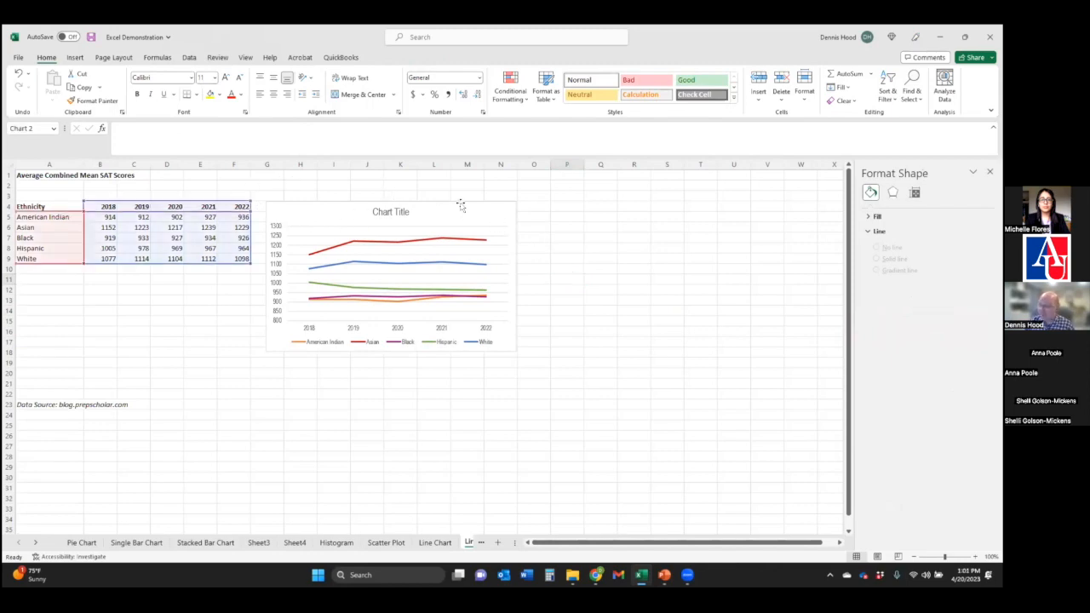
{"action": "right_click", "coordinate": [460, 206]}
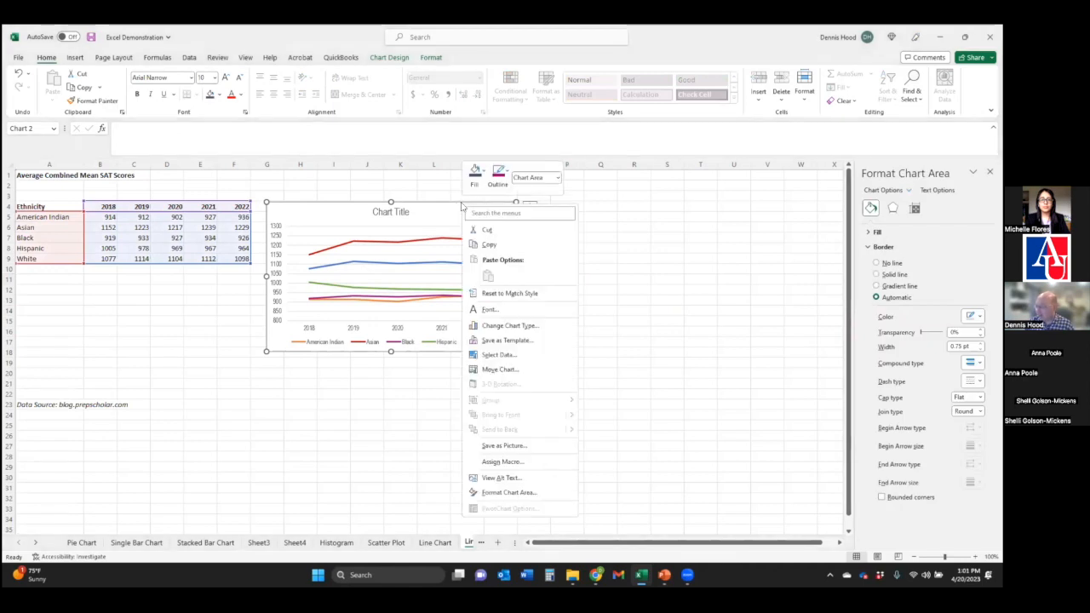
{"action": "left_click", "coordinate": [503, 181]}
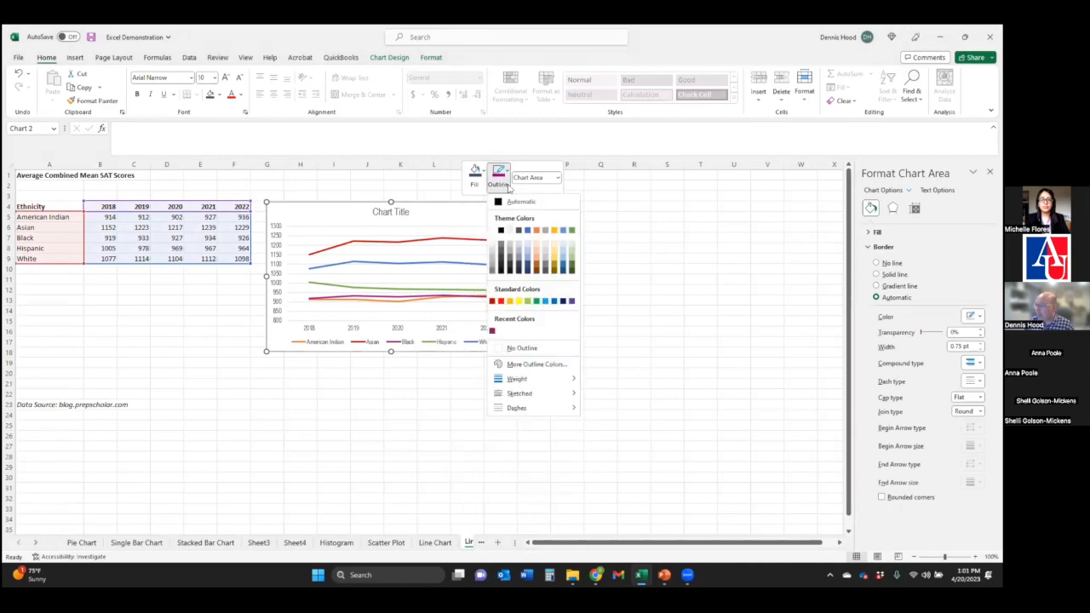
{"action": "left_click", "coordinate": [520, 347]}
{"action": "left_click", "coordinate": [673, 271]}
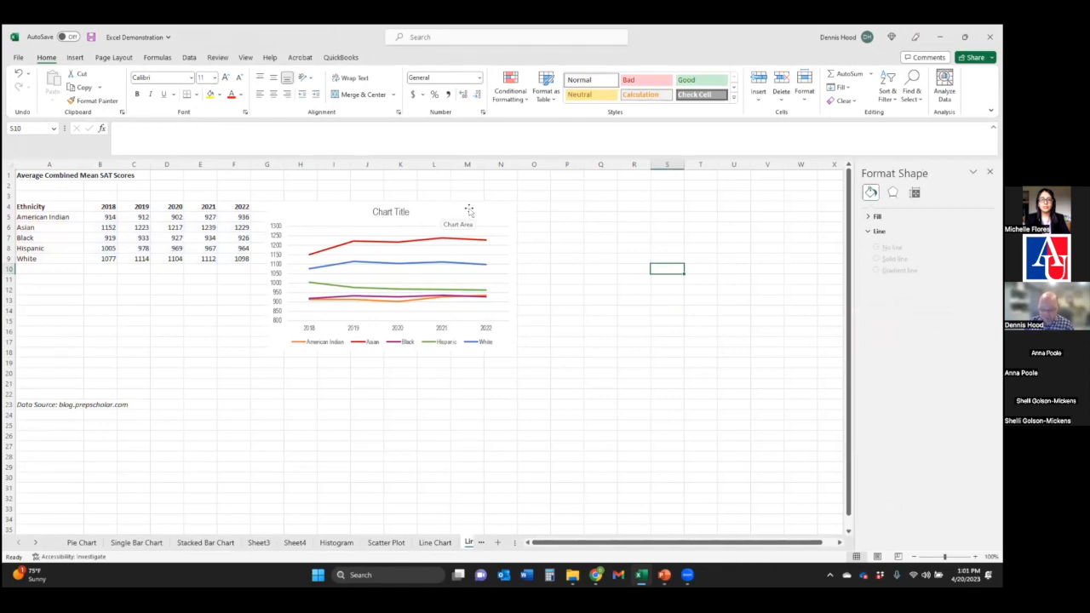
Clear the placeholder text of the chart title and set its font to bold and black
{"action": "left_click", "coordinate": [398, 213]}
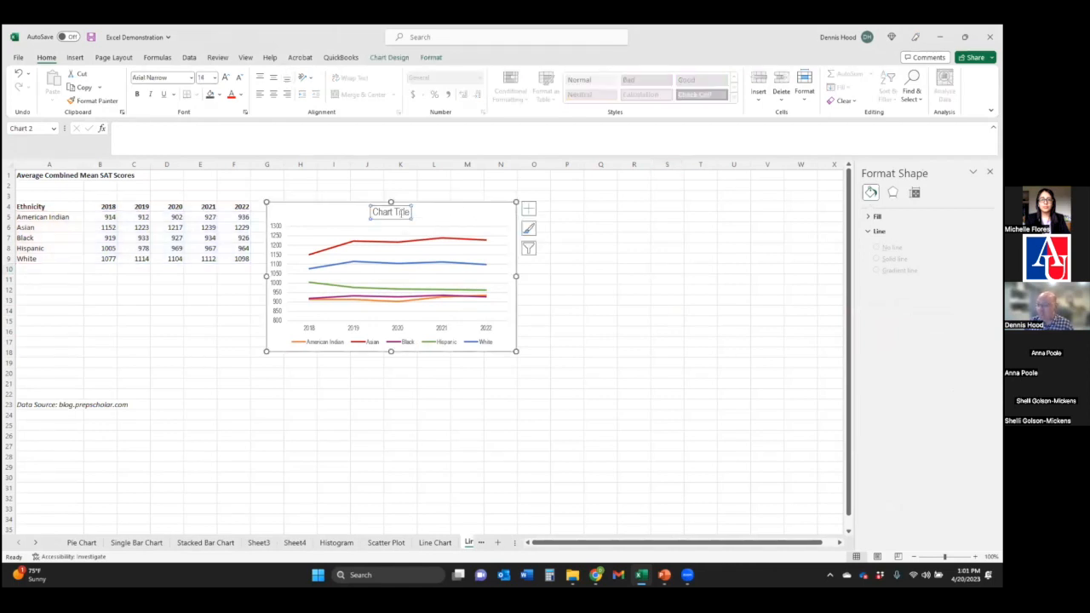
{"action": "double_click", "coordinate": [401, 213]}
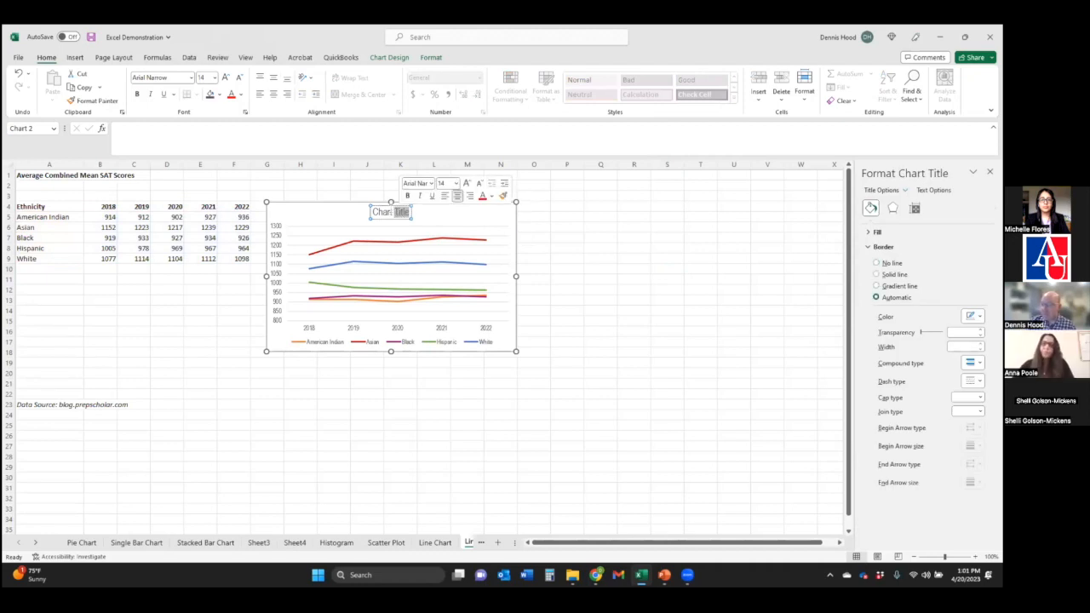
{"action": "key", "text": "Right"}
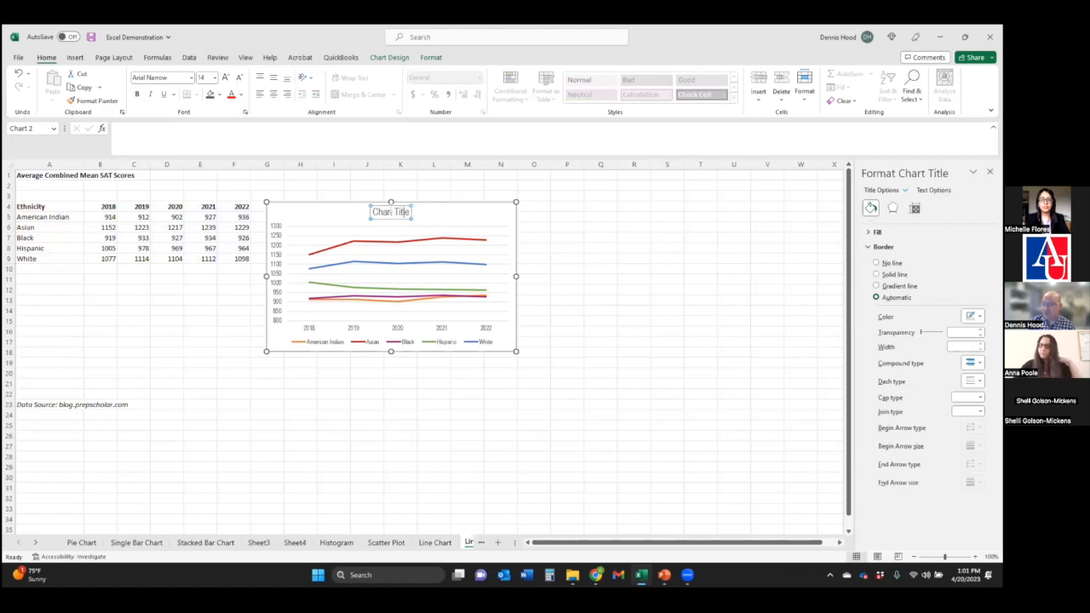
{"action": "key", "text": "BackSpace"}
{"action": "key", "text": "BackSpace"}
{"action": "key", "text": "BackSpace"}
{"action": "key", "text": "BackSpace"}
{"action": "key", "text": "BackSpace"}
{"action": "key", "text": "BackSpace"}
{"action": "key", "text": "BackSpace"}
{"action": "key", "text": "BackSpace"}
{"action": "key", "text": "BackSpace"}
{"action": "key", "text": "BackSpace"}
{"action": "key", "text": "BackSpace"}
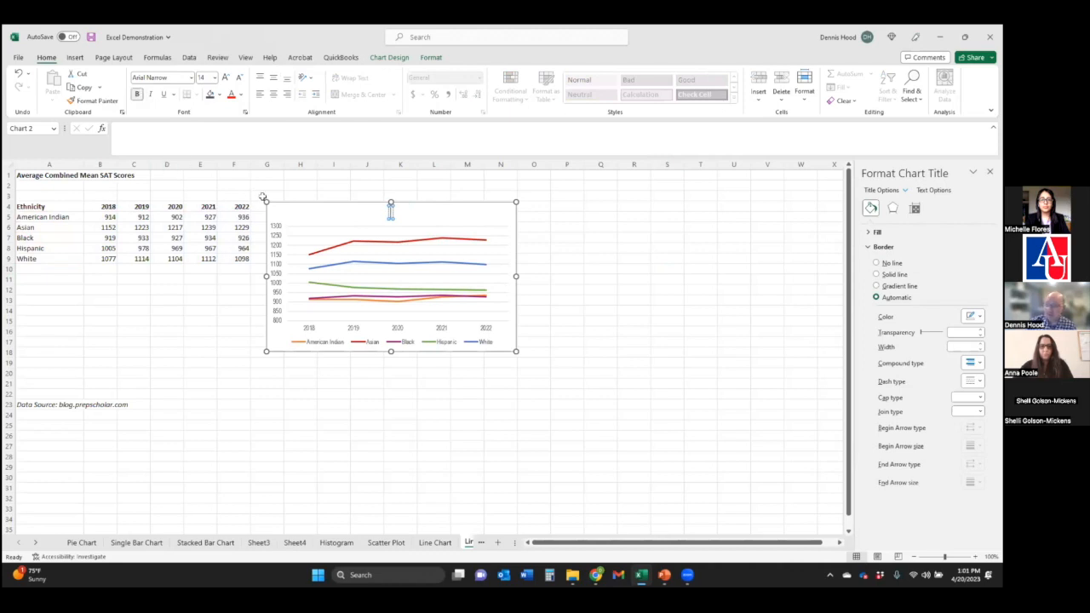
{"action": "left_click", "coordinate": [243, 95]}
{"action": "left_click", "coordinate": [245, 111]}
Enter "Figure 1. Test scores." as the chart title
{"action": "type", "text": "Figure 1. Test scroes"}
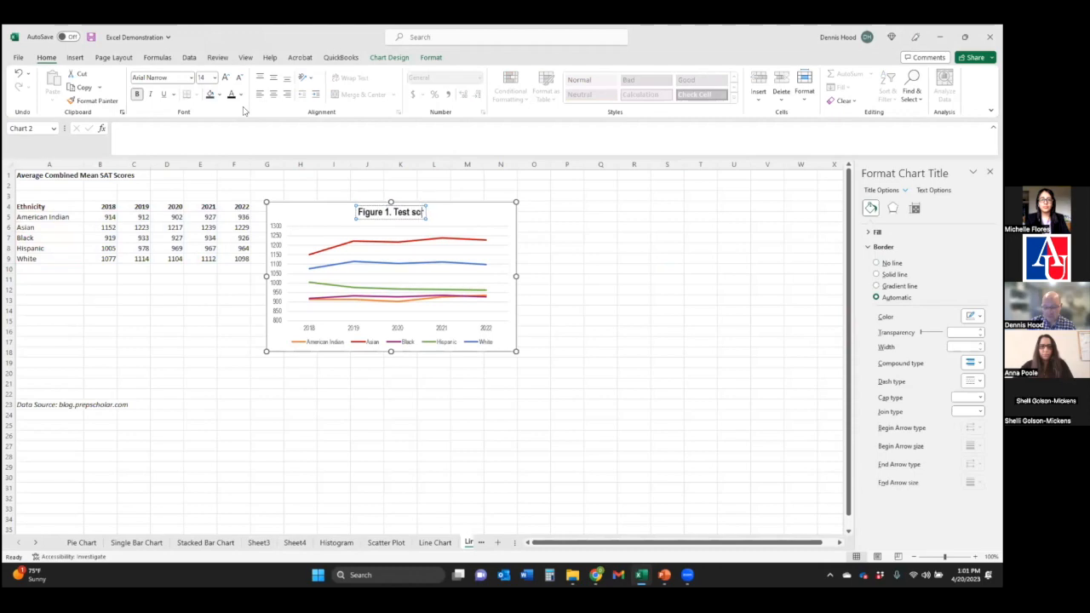
{"action": "key", "text": "BackSpace"}
{"action": "key", "text": "BackSpace"}
{"action": "key", "text": "BackSpace"}
{"action": "key", "text": "BackSpace"}
{"action": "type", "text": "ores."}
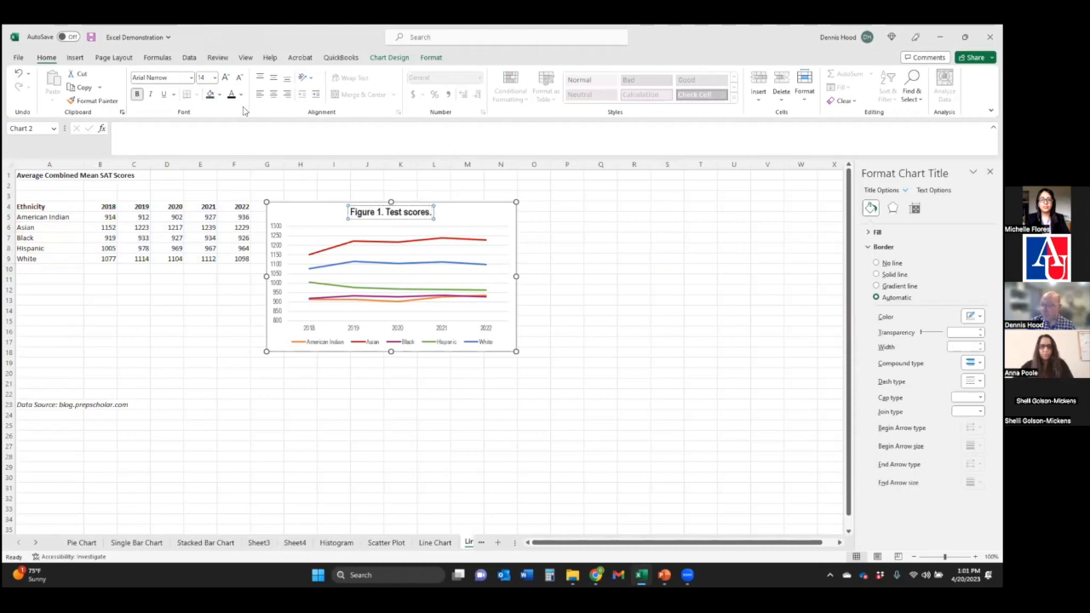
Append "Test scores tended to change over time." in non-bold italics to the chart title and deselect the chart
{"action": "left_click", "coordinate": [150, 94]}
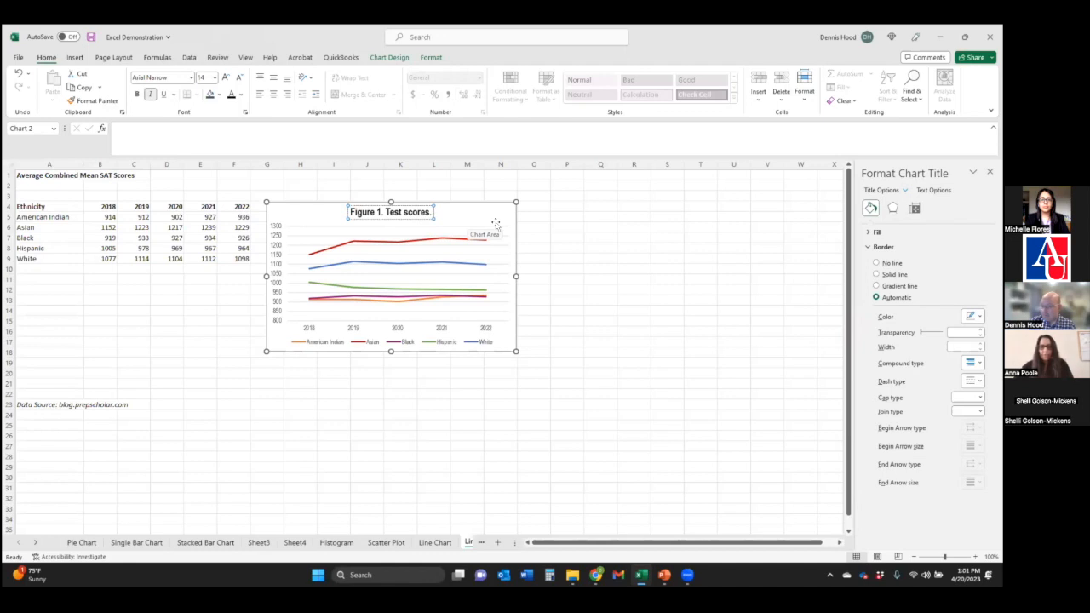
{"action": "type", "text": "Test sc"}
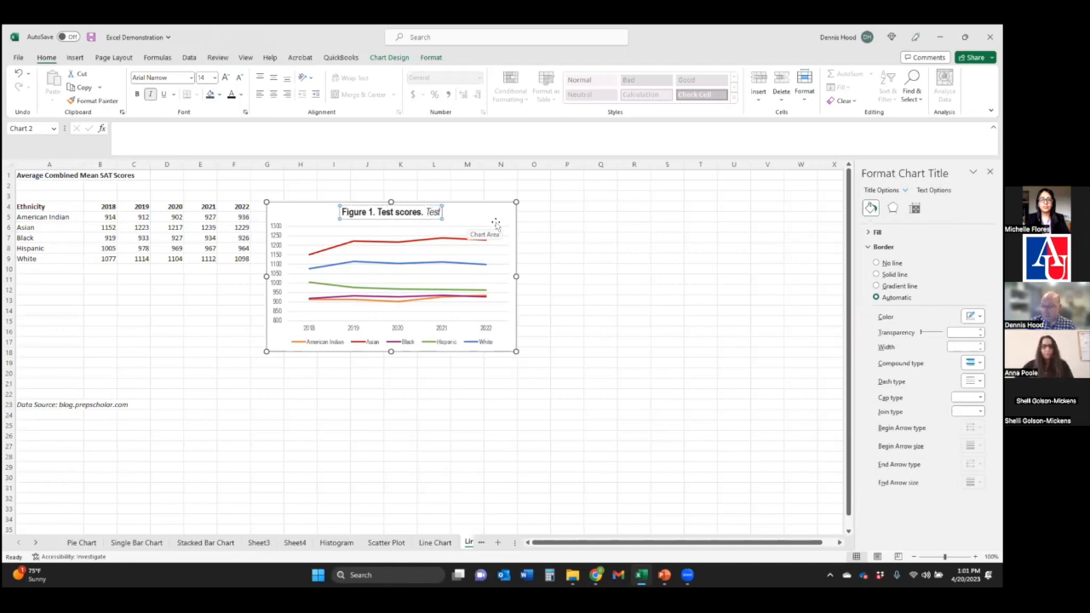
{"action": "type", "text": "ores te"}
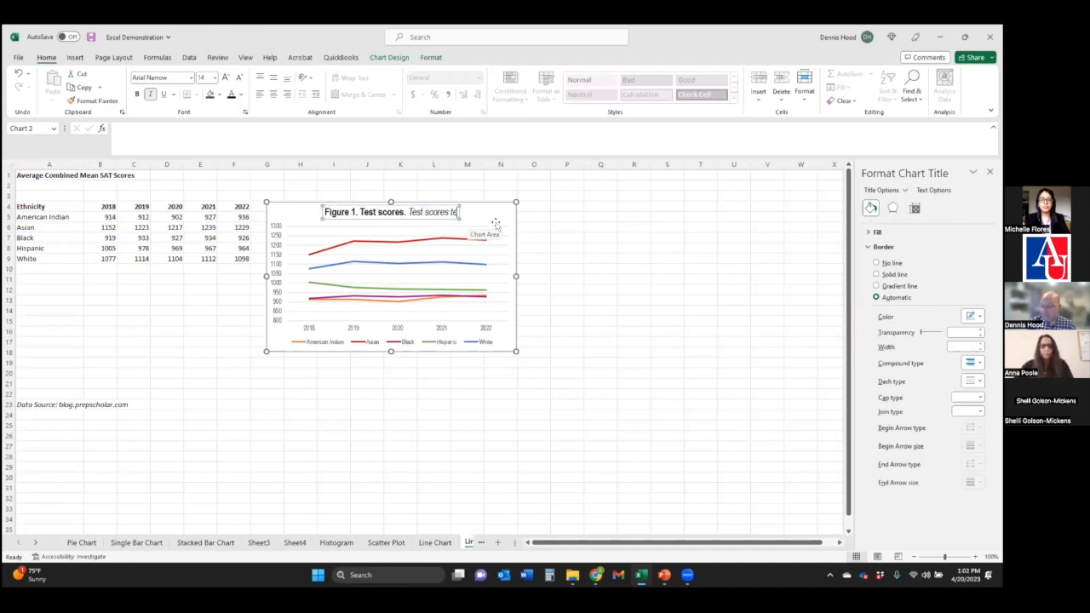
{"action": "type", "text": "nded to change over time."}
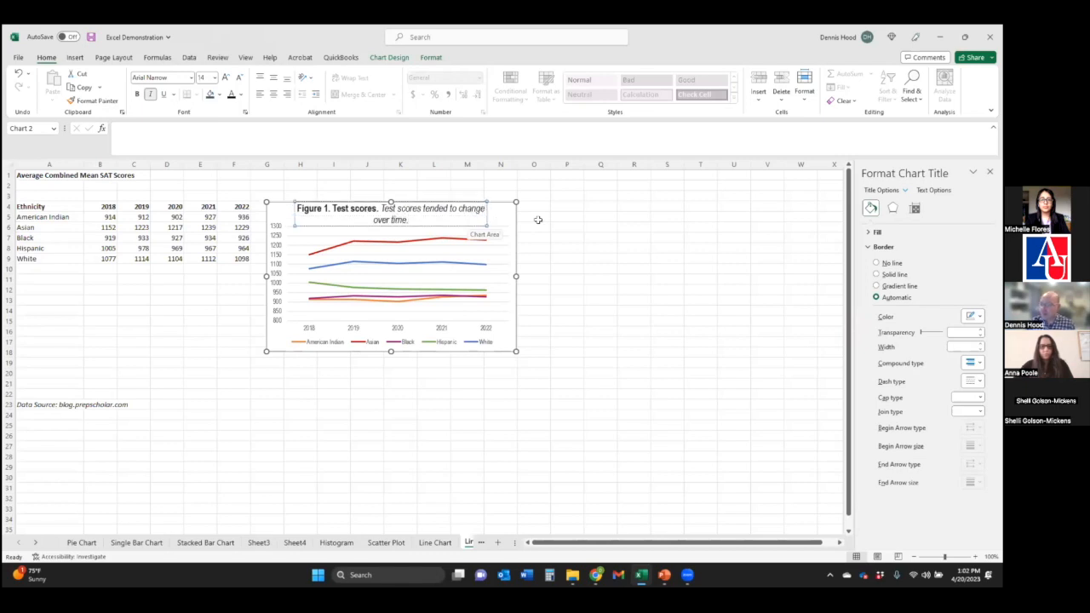
{"action": "left_click", "coordinate": [487, 217]}
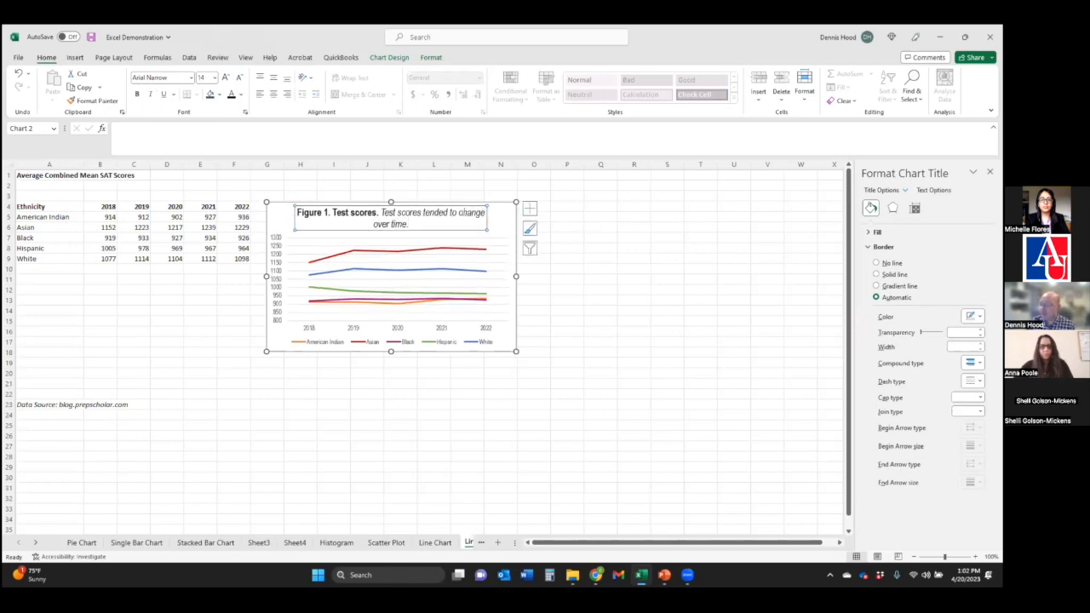
{"action": "left_click", "coordinate": [585, 230]}
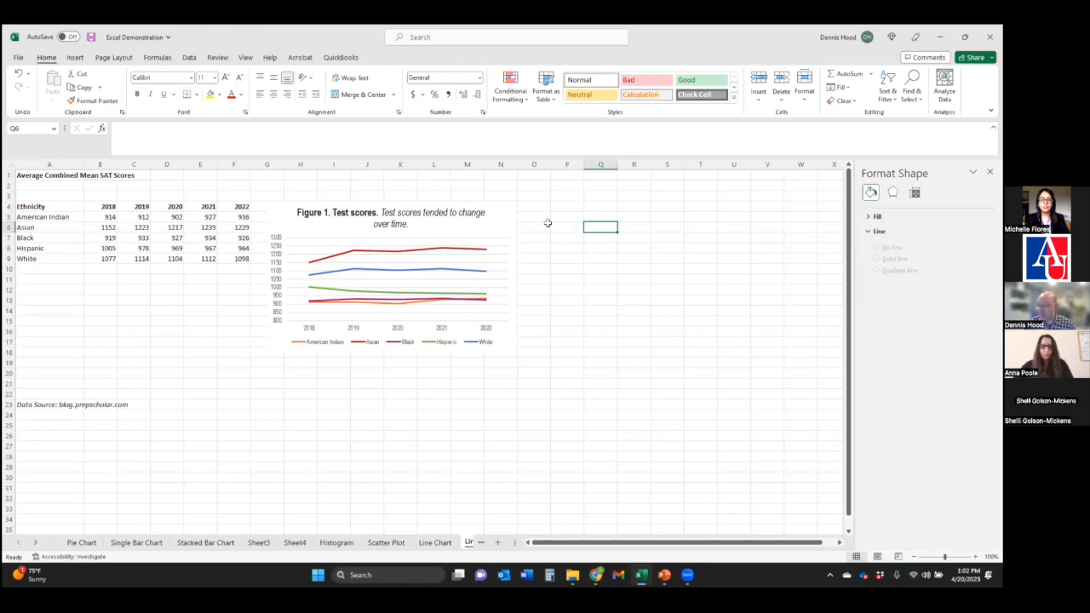
Copy the finished line chart and paste it into a blank Word document with its window maximized
{"action": "left_click", "coordinate": [501, 219]}
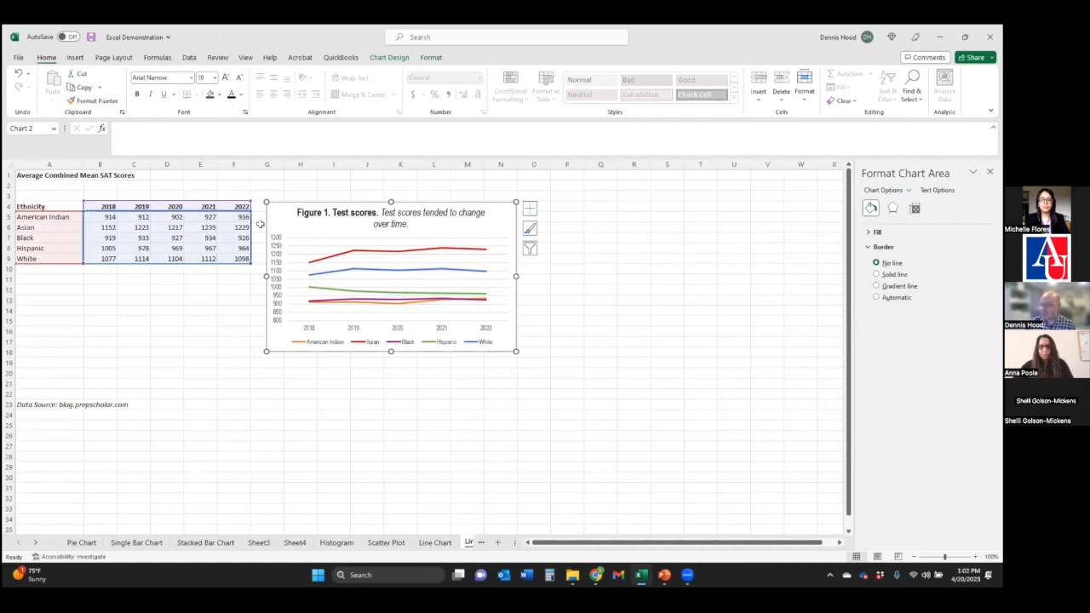
{"action": "right_click", "coordinate": [501, 214]}
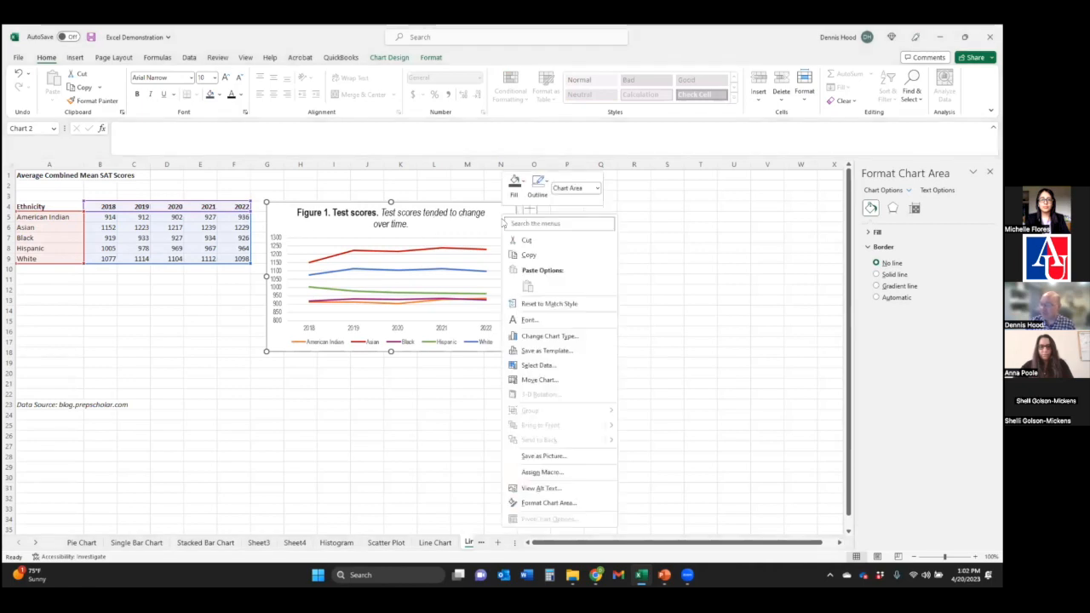
{"action": "left_click", "coordinate": [477, 209]}
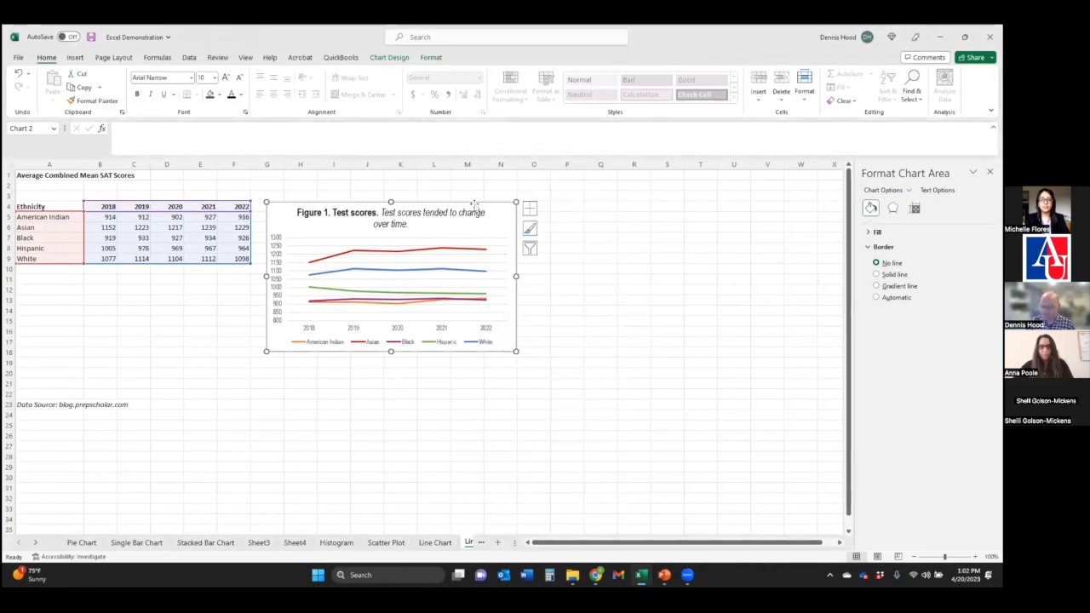
{"action": "left_click", "coordinate": [567, 269]}
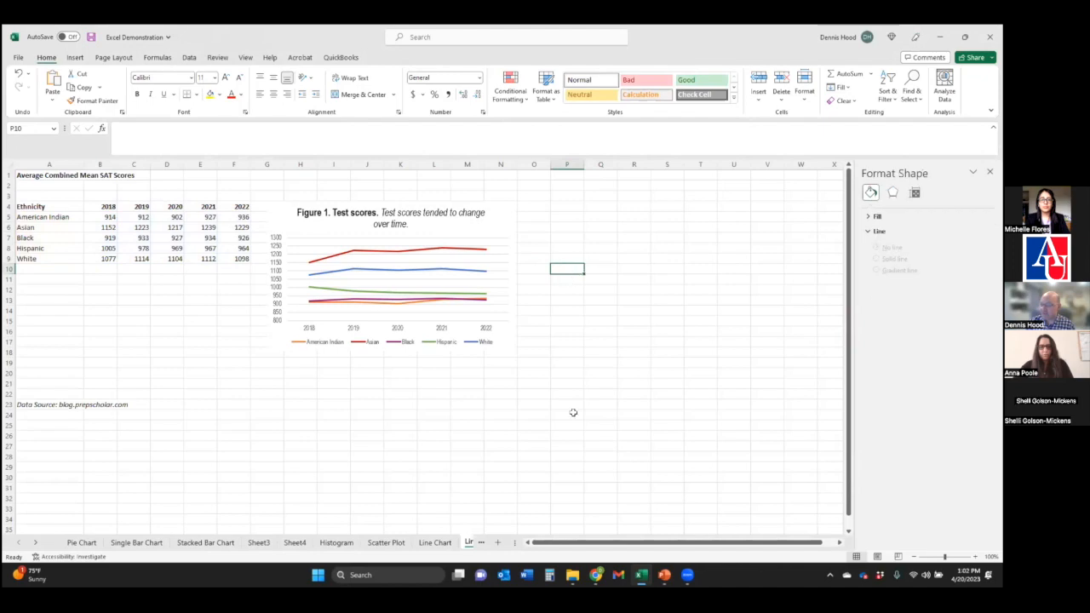
{"action": "left_click", "coordinate": [528, 578]}
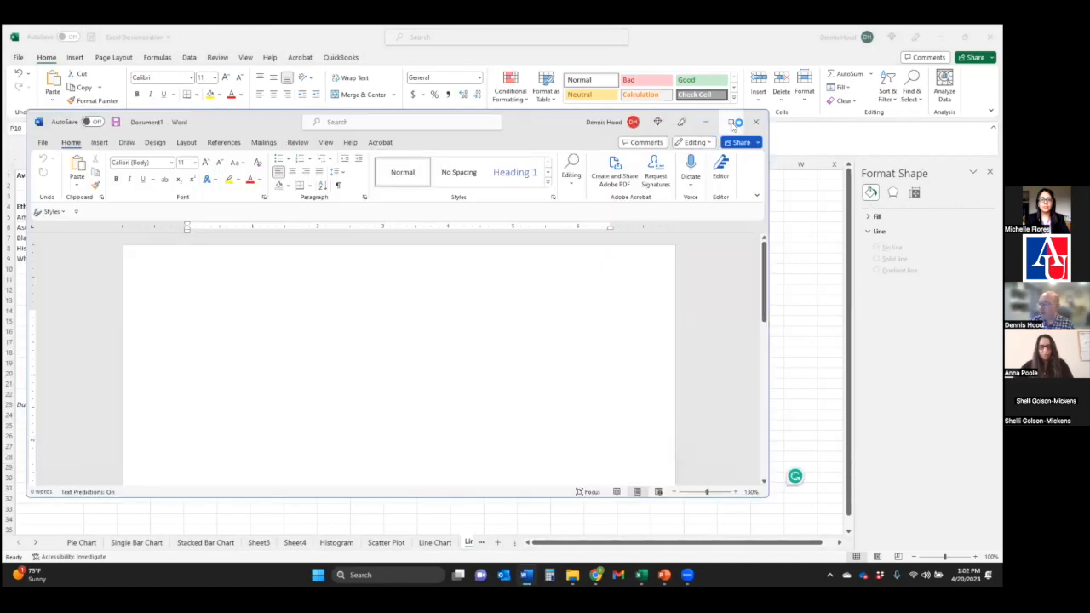
{"action": "left_click", "coordinate": [732, 124]}
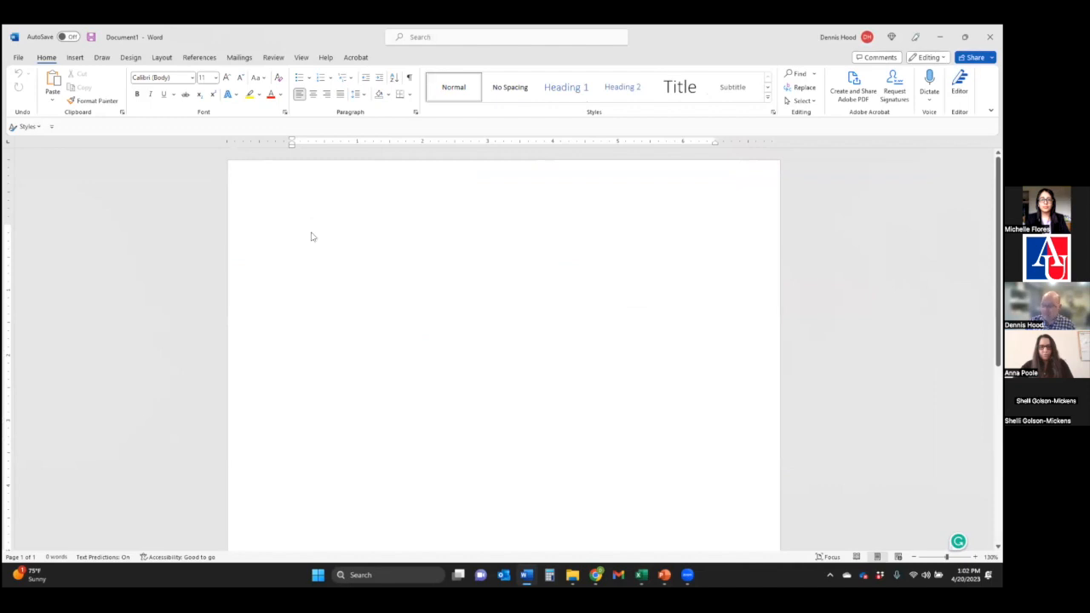
{"action": "key", "text": "ctrl+v"}
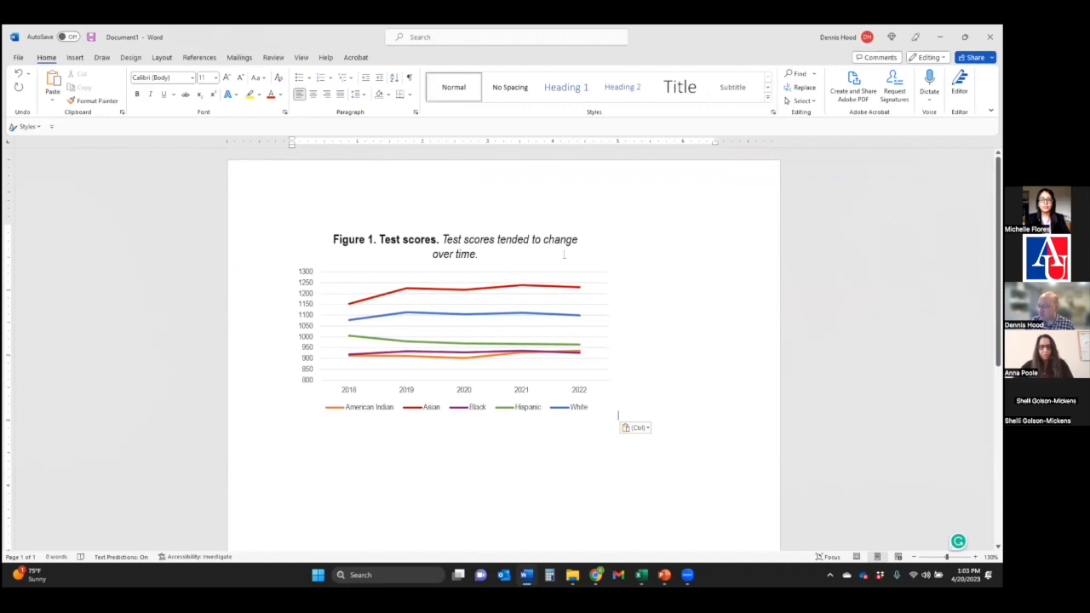
Switch back to Excel and save the line chart as a picture named GRAPH in the Graphics folder
{"action": "key", "text": "alt+Tab"}
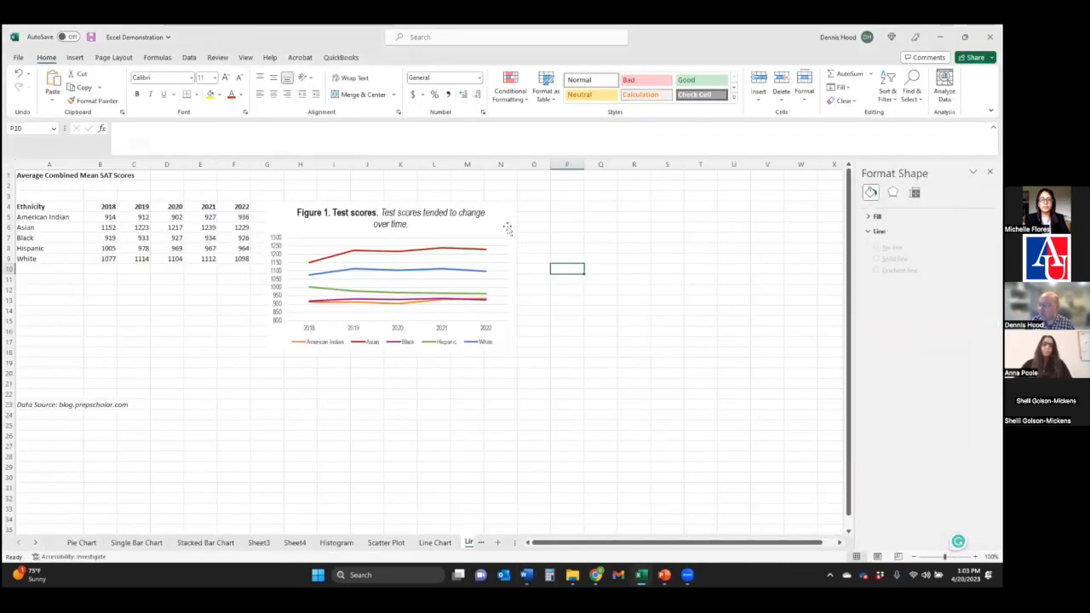
{"action": "left_click", "coordinate": [499, 214]}
{"action": "right_click", "coordinate": [498, 213]}
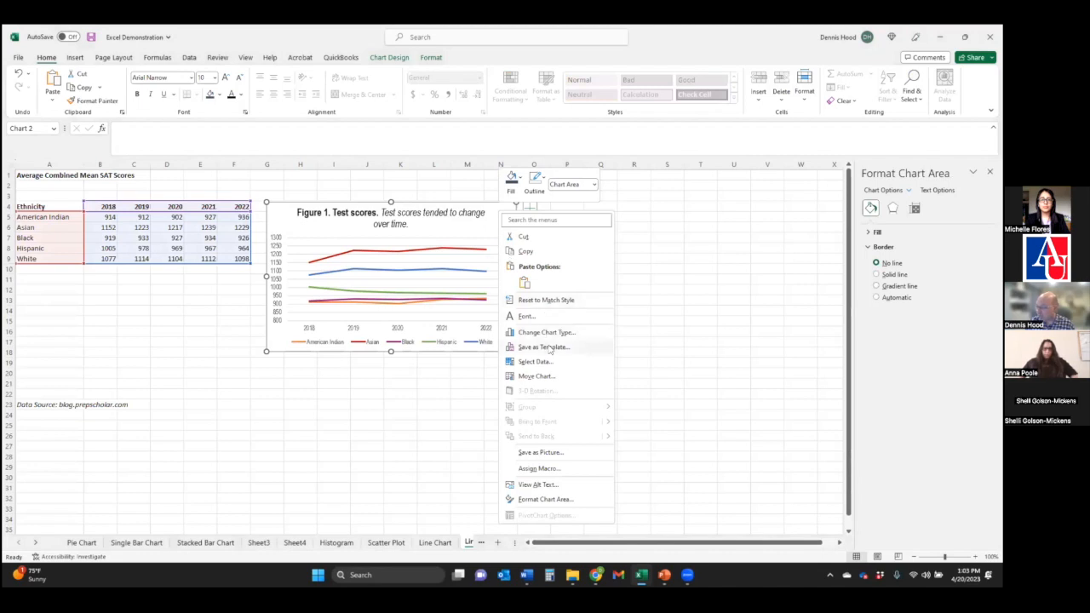
{"action": "left_click", "coordinate": [543, 452]}
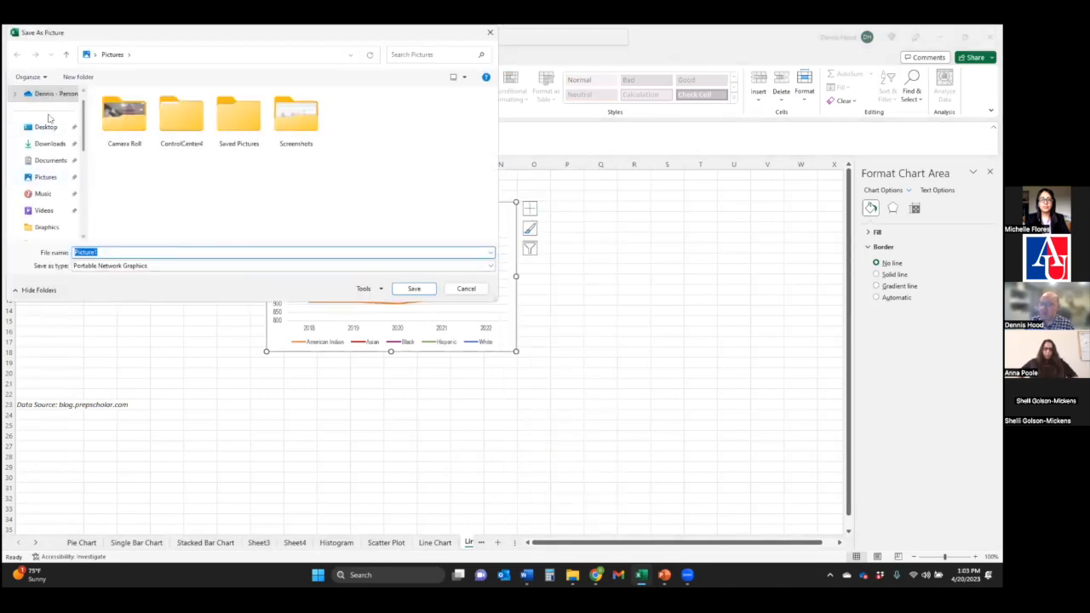
{"action": "left_click", "coordinate": [47, 227]}
{"action": "type", "text": "GRAPH"}
{"action": "key", "text": "Return"}
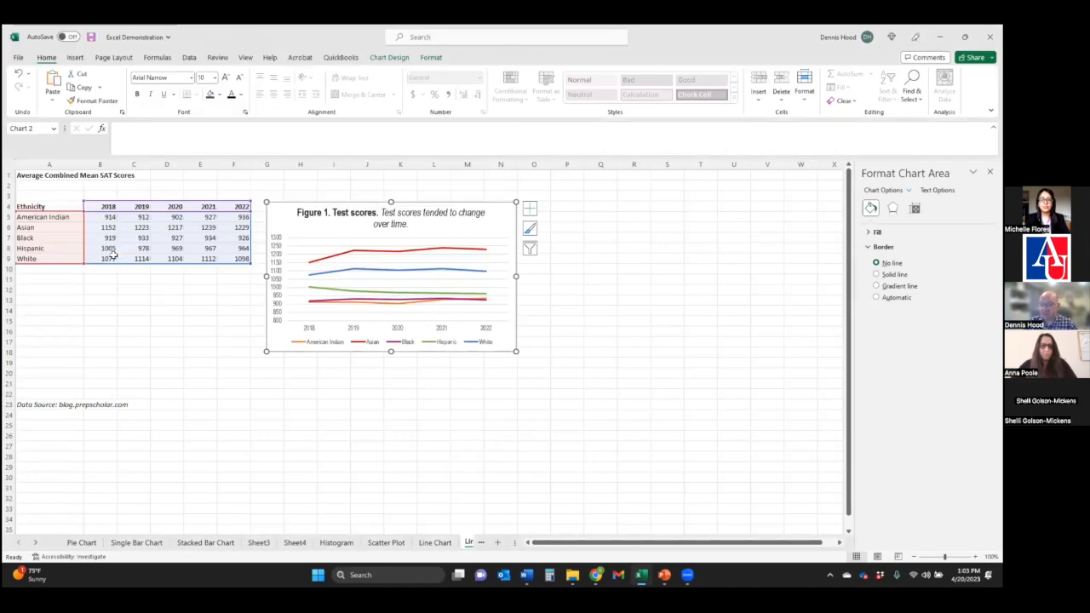
Return to the Word document and insert the GRAPH picture from the Graphics folder on a new line below the pasted chart
{"action": "left_click", "coordinate": [526, 575]}
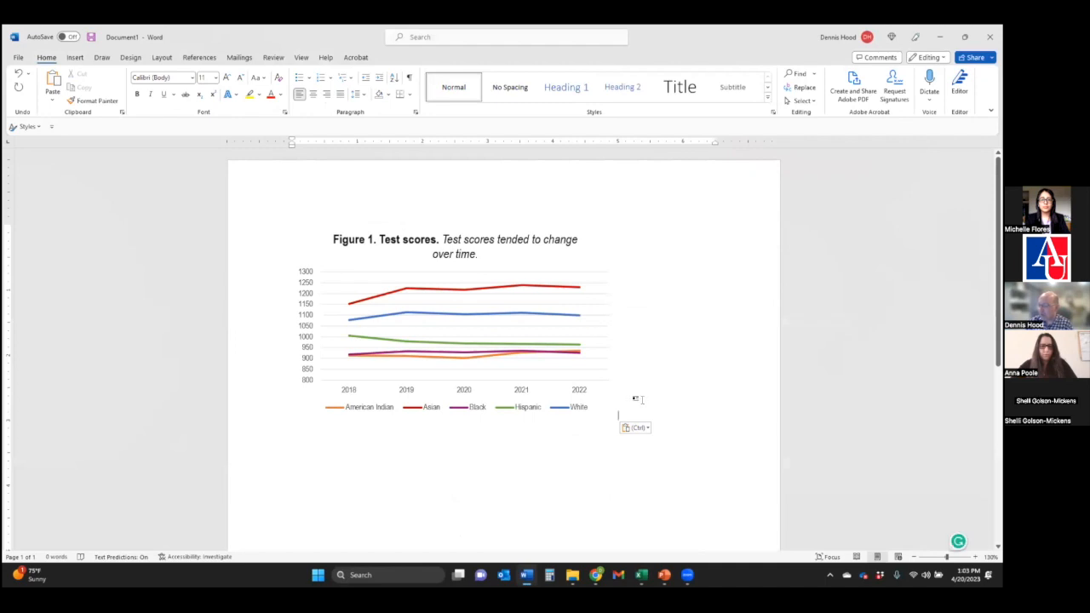
{"action": "key", "text": "Return"}
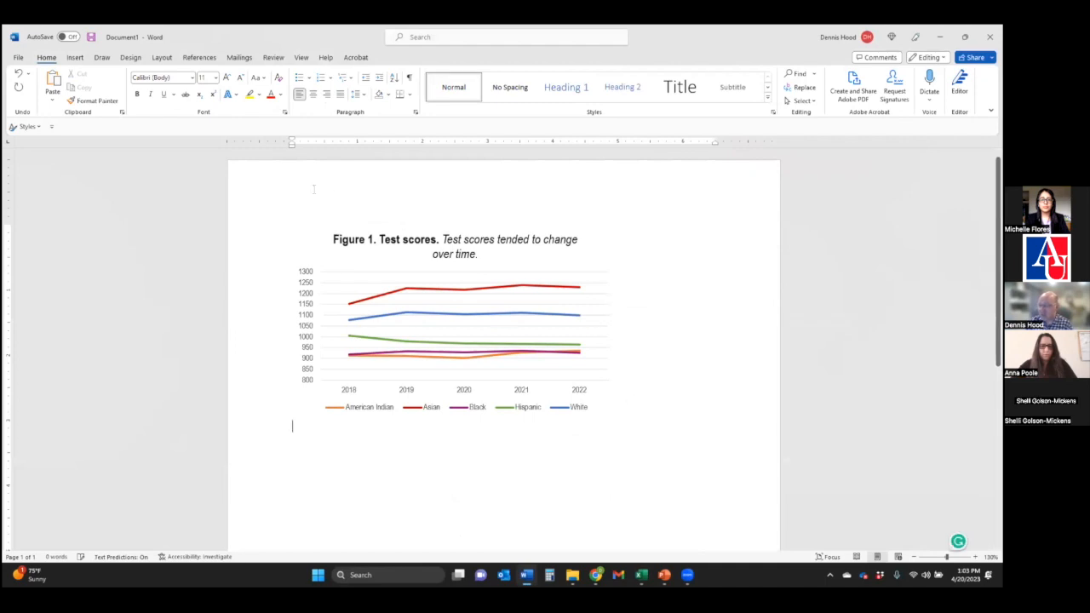
{"action": "left_click", "coordinate": [75, 57]}
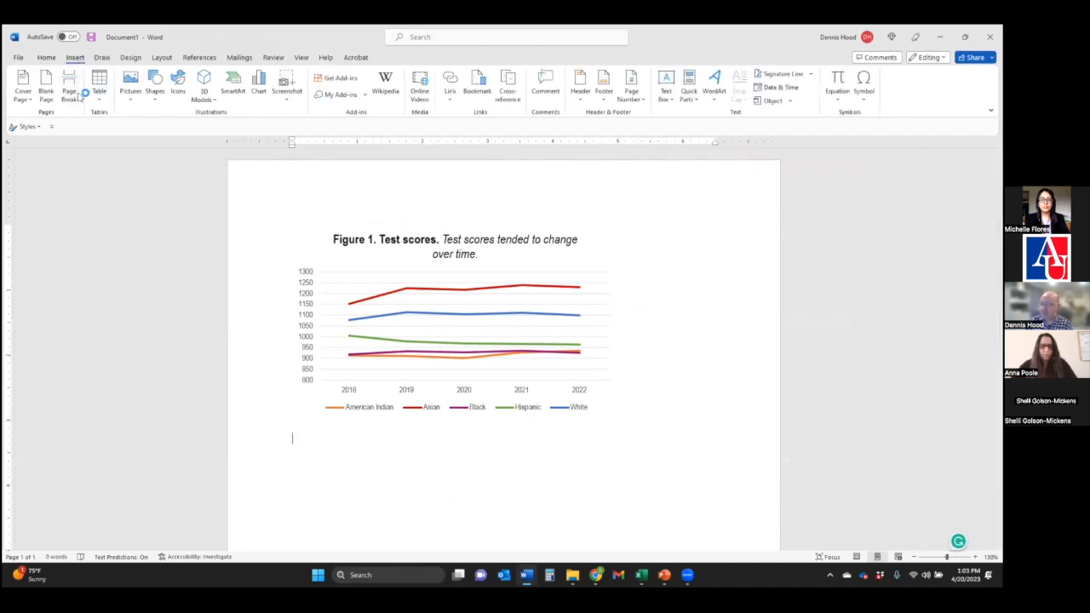
{"action": "left_click", "coordinate": [130, 85]}
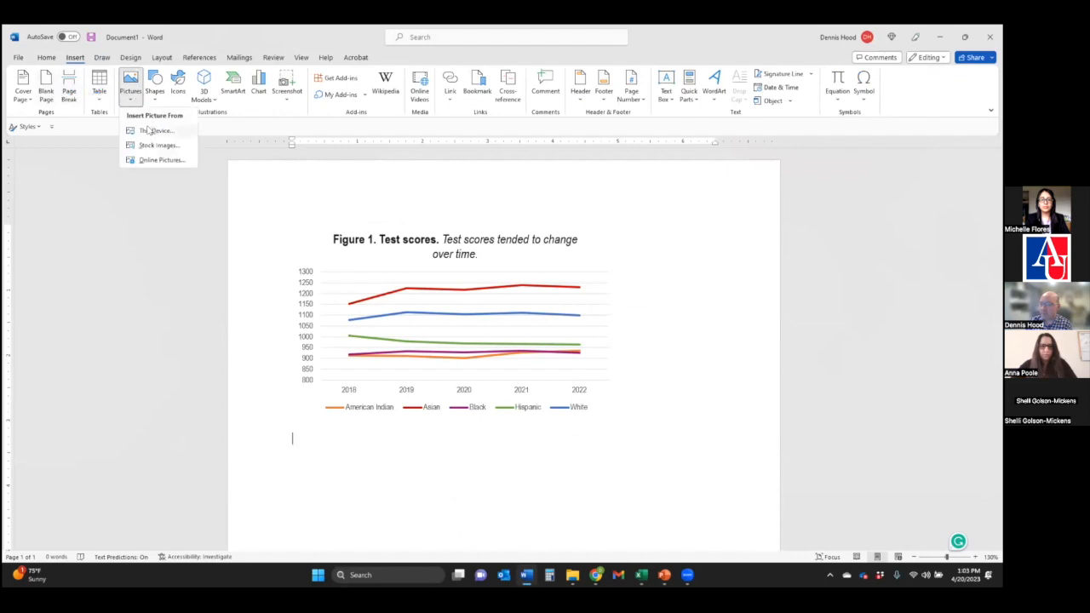
{"action": "left_click", "coordinate": [146, 129]}
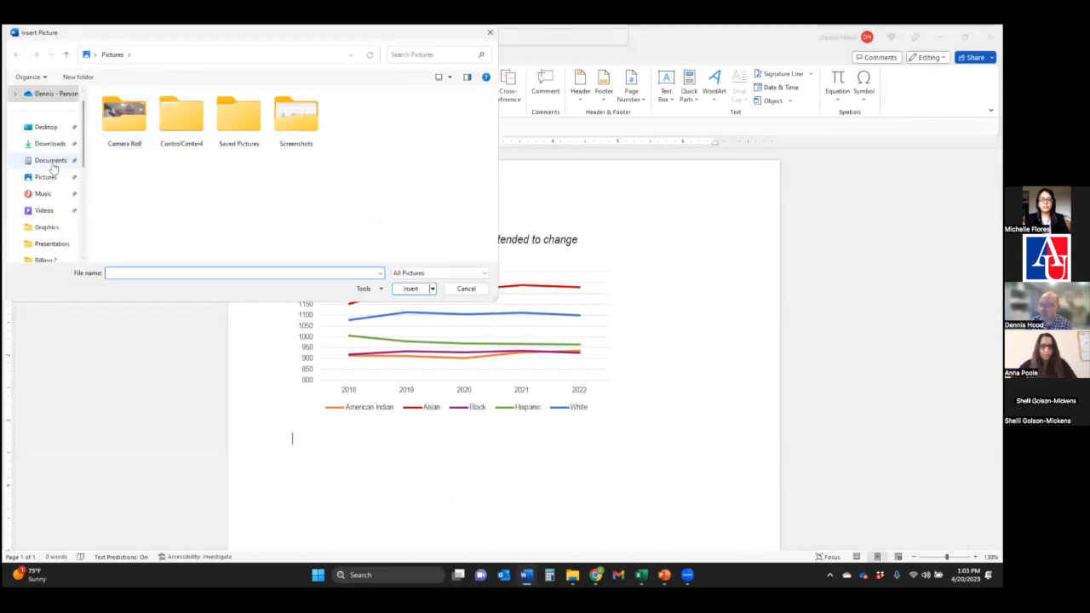
{"action": "left_click", "coordinate": [64, 226]}
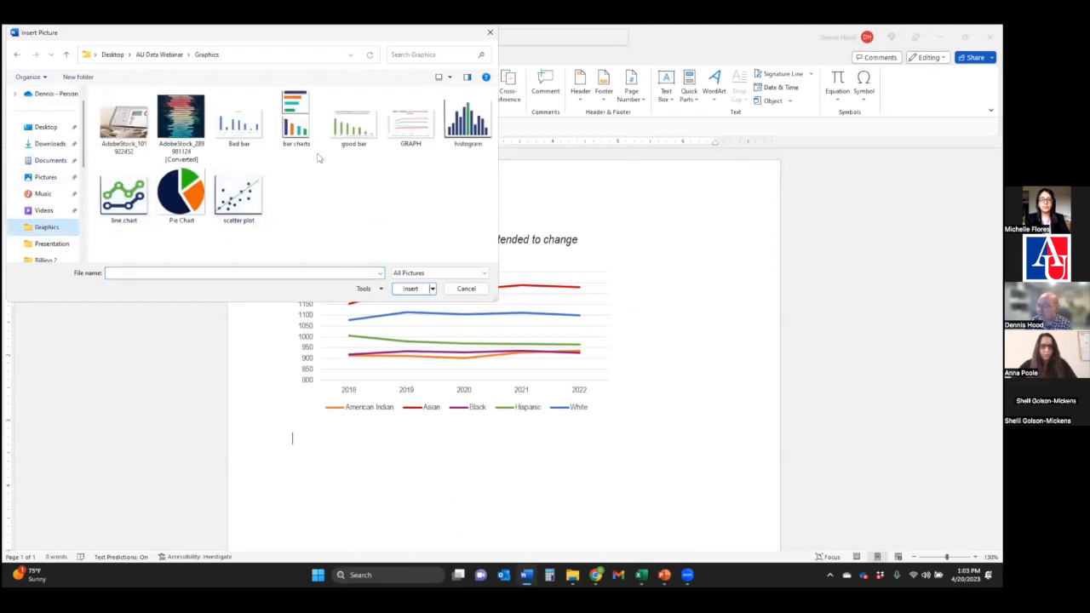
{"action": "left_click", "coordinate": [410, 126]}
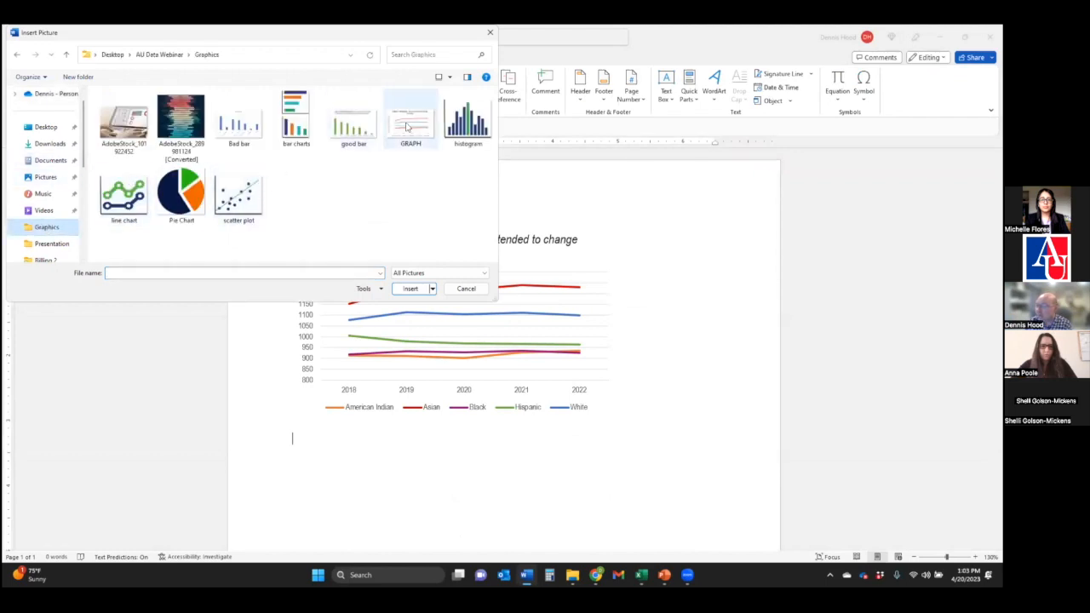
{"action": "left_click", "coordinate": [410, 289]}
Shrink the inserted GRAPH picture proportionally to about 4 inches wide
{"action": "left_click", "coordinate": [665, 359]}
{"action": "left_click", "coordinate": [474, 351]}
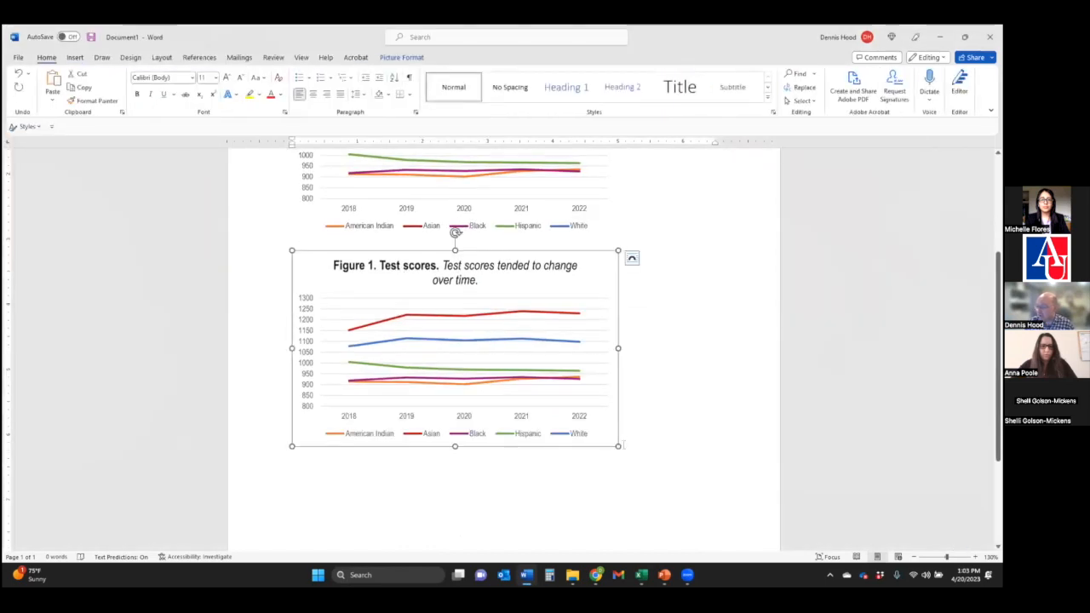
{"action": "left_click_drag", "start_coordinate": [620, 447], "coordinate": [550, 405]}
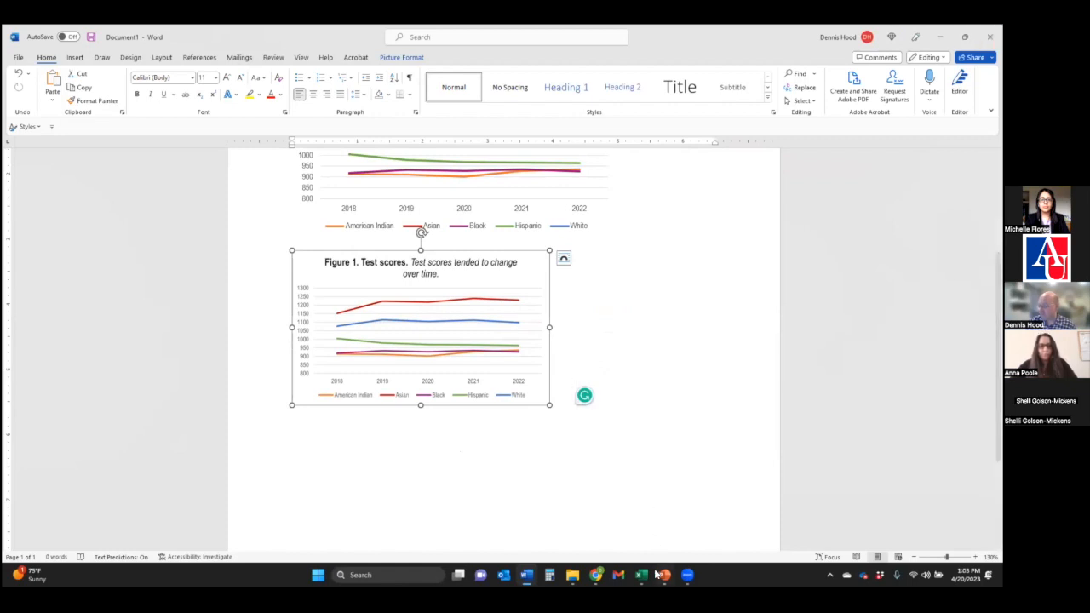
Switch back to the Excel workbook and delete the existing chart from the Stacked Bar Chart sheet
{"action": "mouse_move", "coordinate": [653, 579]}
{"action": "left_click", "coordinate": [636, 542]}
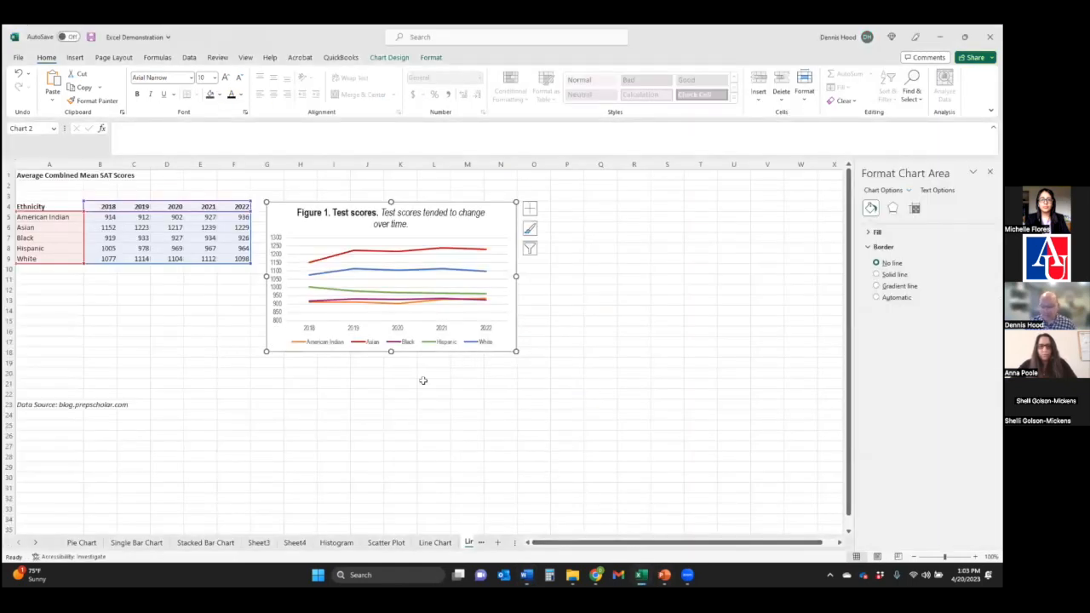
{"action": "left_click", "coordinate": [189, 545]}
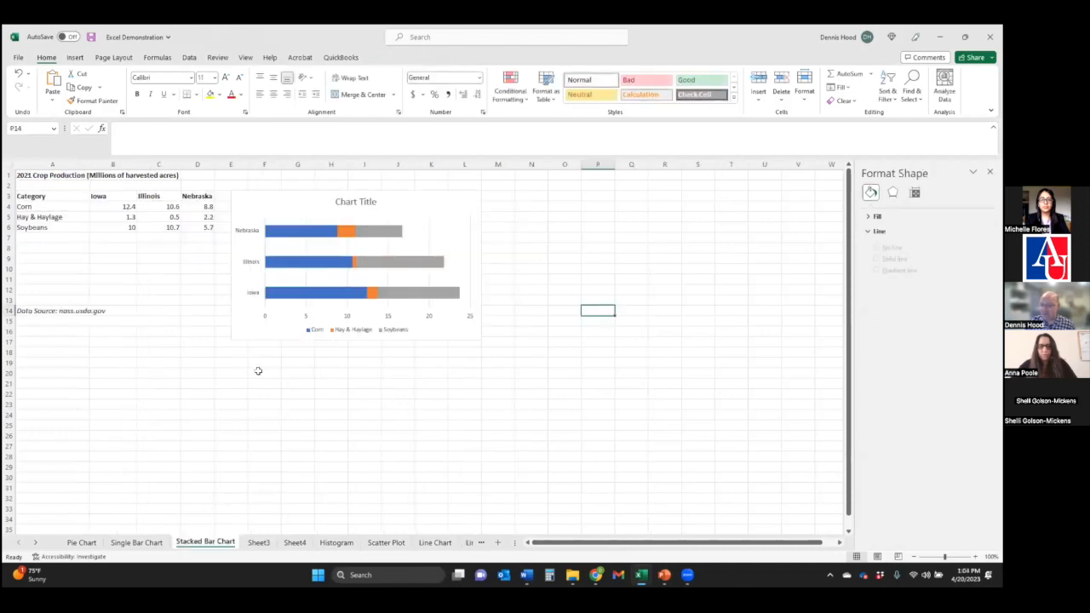
{"action": "left_click", "coordinate": [309, 198]}
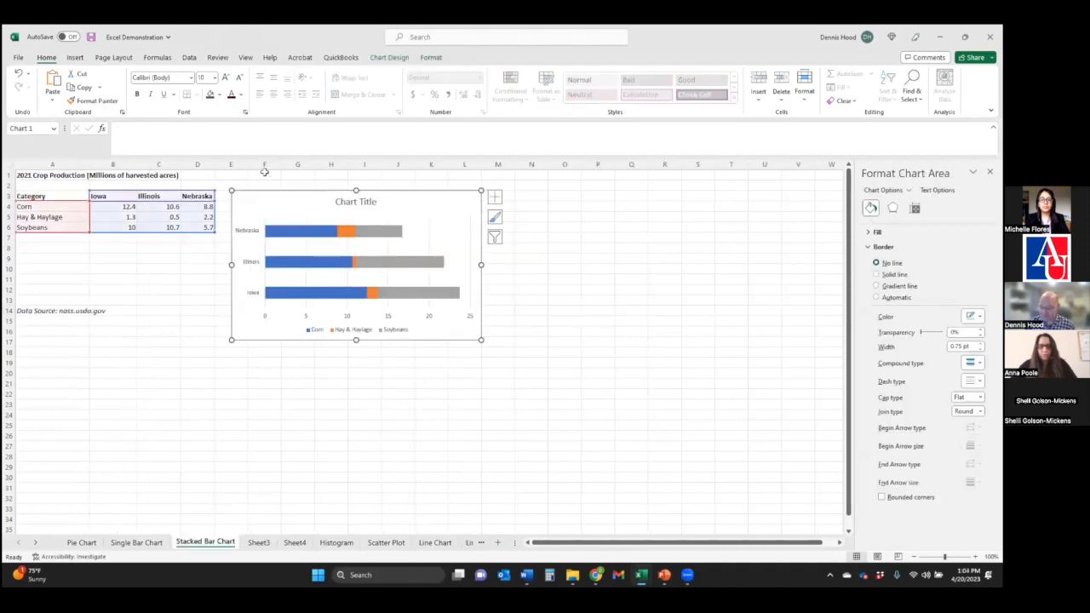
{"action": "key", "text": "Delete"}
{"action": "left_click", "coordinate": [254, 209]}
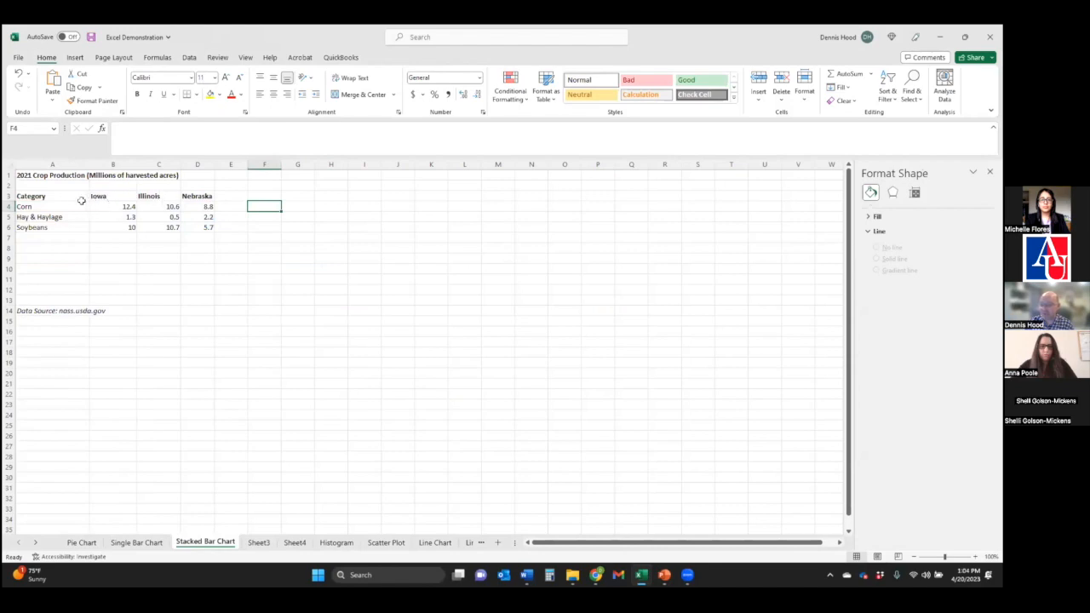
Insert a Filled Map chart from the state headings and the Corn row, A3:D4
{"action": "left_click_drag", "start_coordinate": [55, 196], "coordinate": [191, 206]}
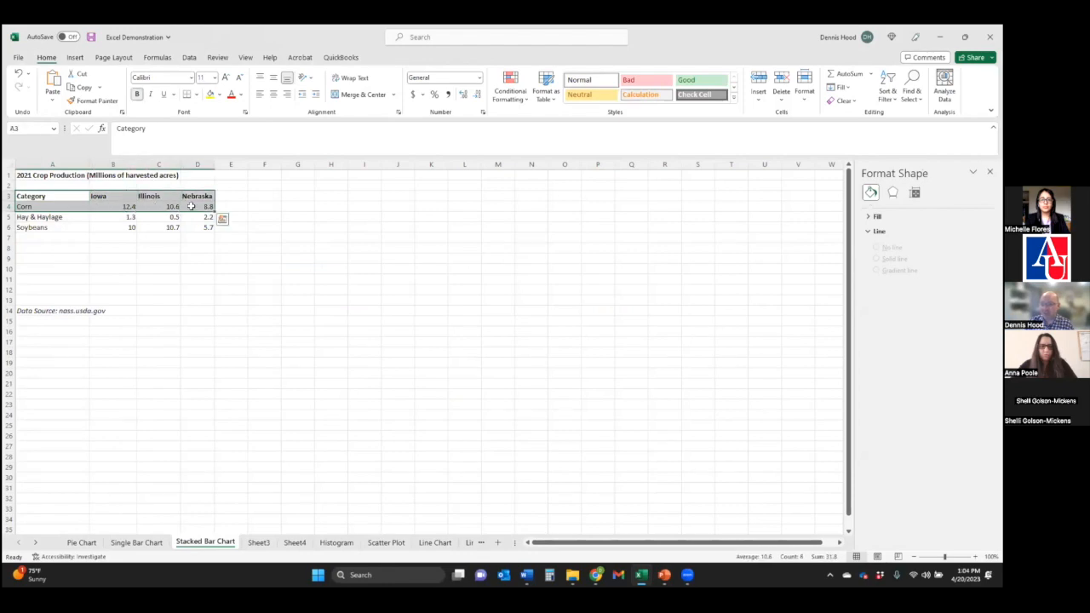
{"action": "left_click", "coordinate": [76, 58]}
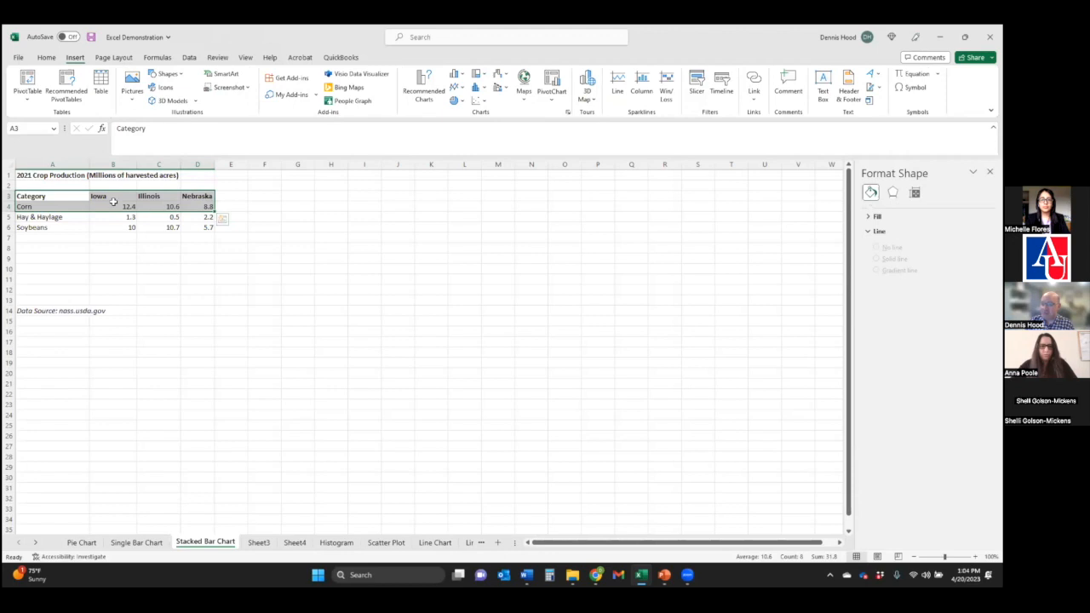
{"action": "left_click", "coordinate": [568, 112]}
{"action": "left_click", "coordinate": [402, 264]}
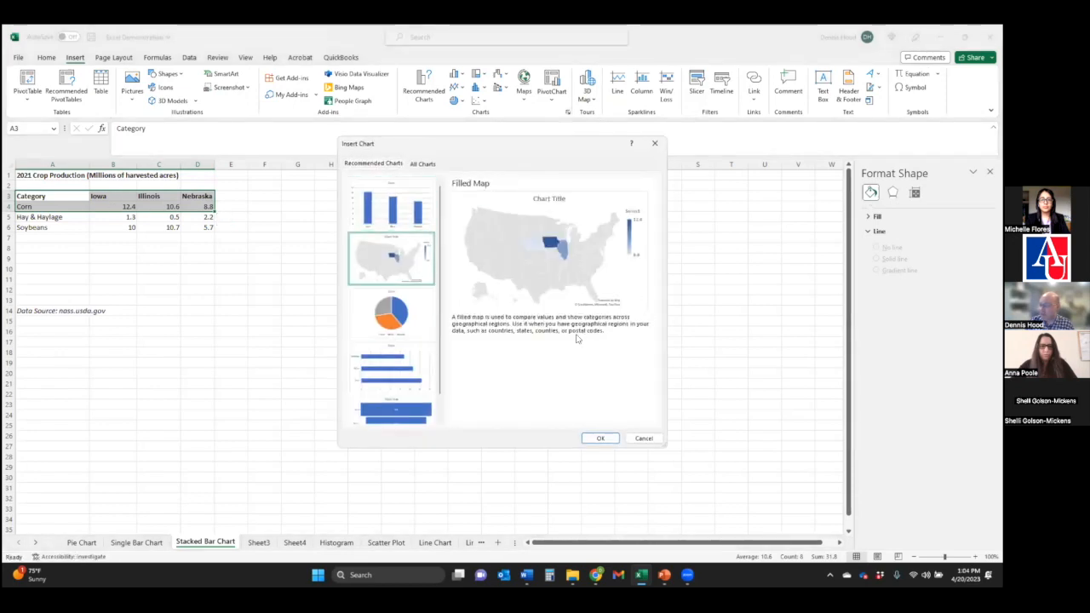
{"action": "left_click", "coordinate": [599, 438]}
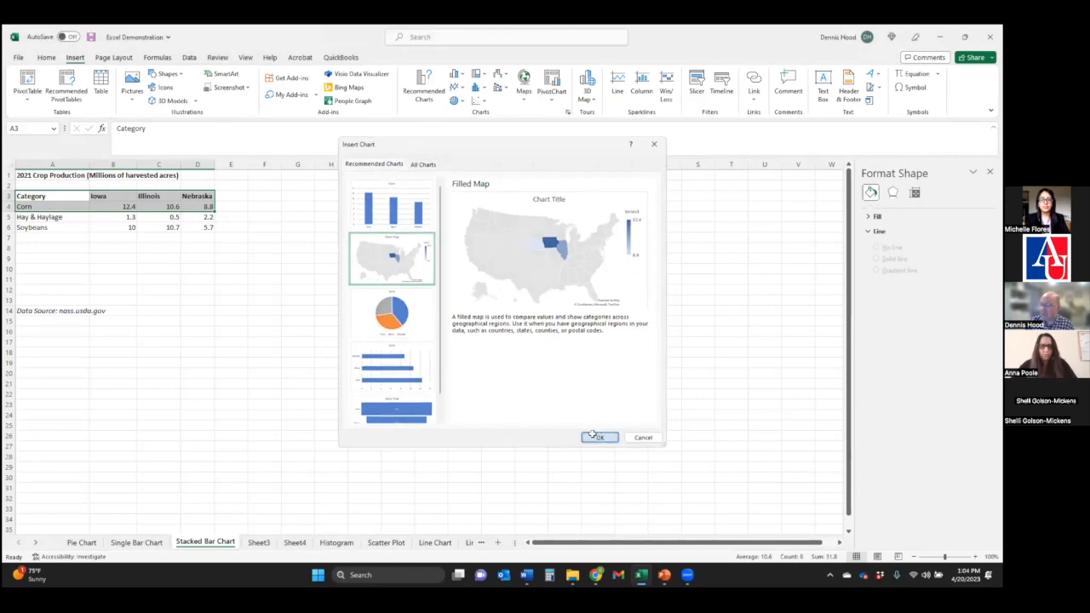
{"action": "left_click", "coordinate": [598, 310]}
Move the map chart beside the crop table, enlarge it to about columns E to P and rows 6 to 27, and deselect it
{"action": "left_click_drag", "start_coordinate": [496, 282], "coordinate": [414, 226]}
{"action": "left_click_drag", "start_coordinate": [472, 371], "coordinate": [597, 447]}
{"action": "left_click", "coordinate": [690, 358]}
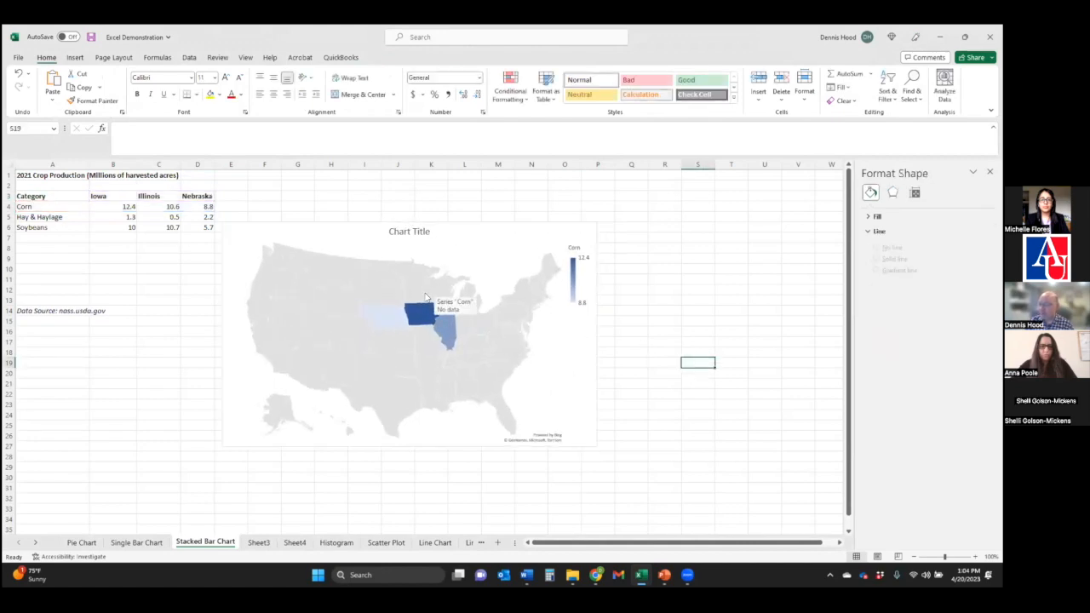
Switch to the Google Sheets Example spreadsheet in Chrome
{"action": "mouse_move", "coordinate": [419, 322]}
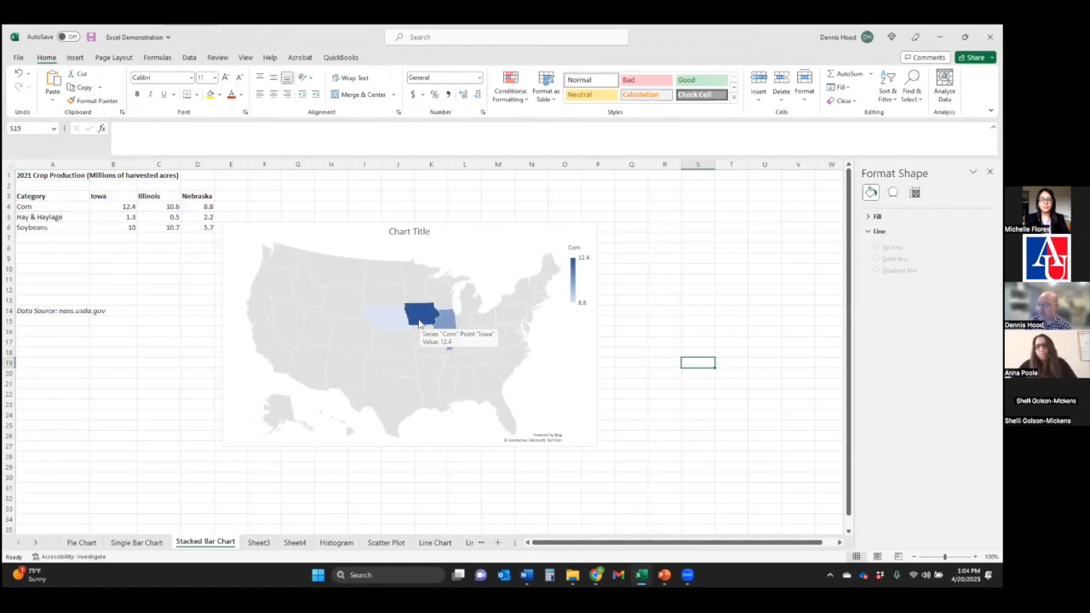
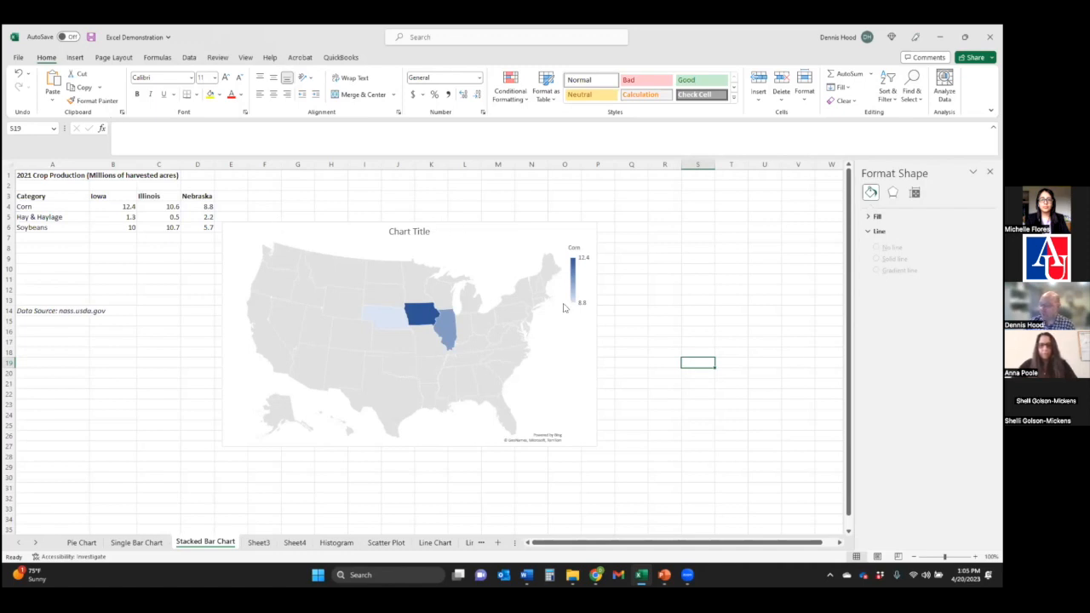
{"action": "mouse_move", "coordinate": [596, 576]}
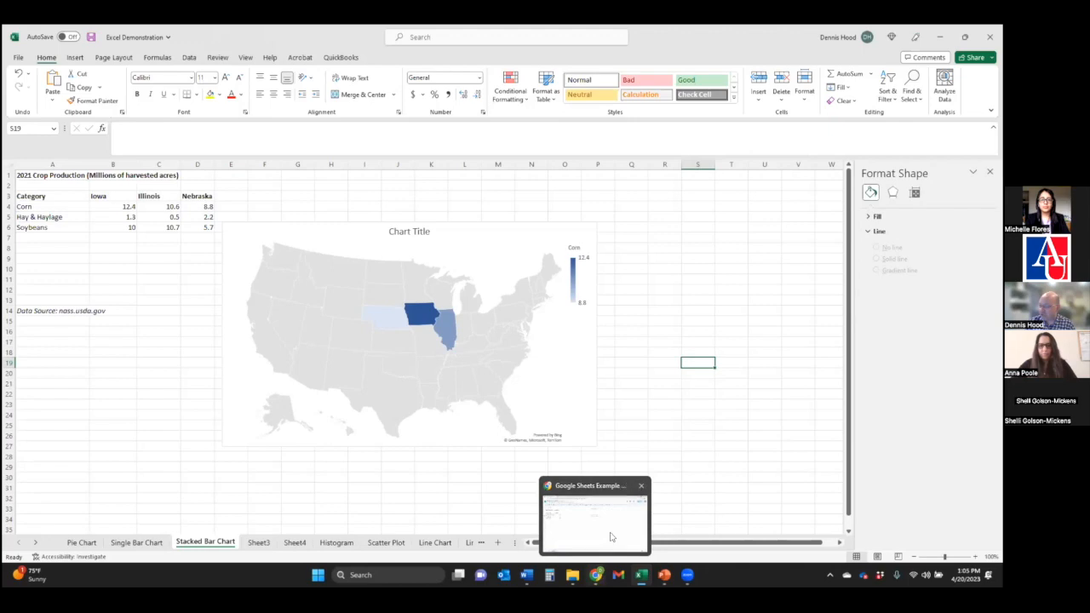
{"action": "left_click", "coordinate": [609, 536]}
{"action": "left_click", "coordinate": [274, 300]}
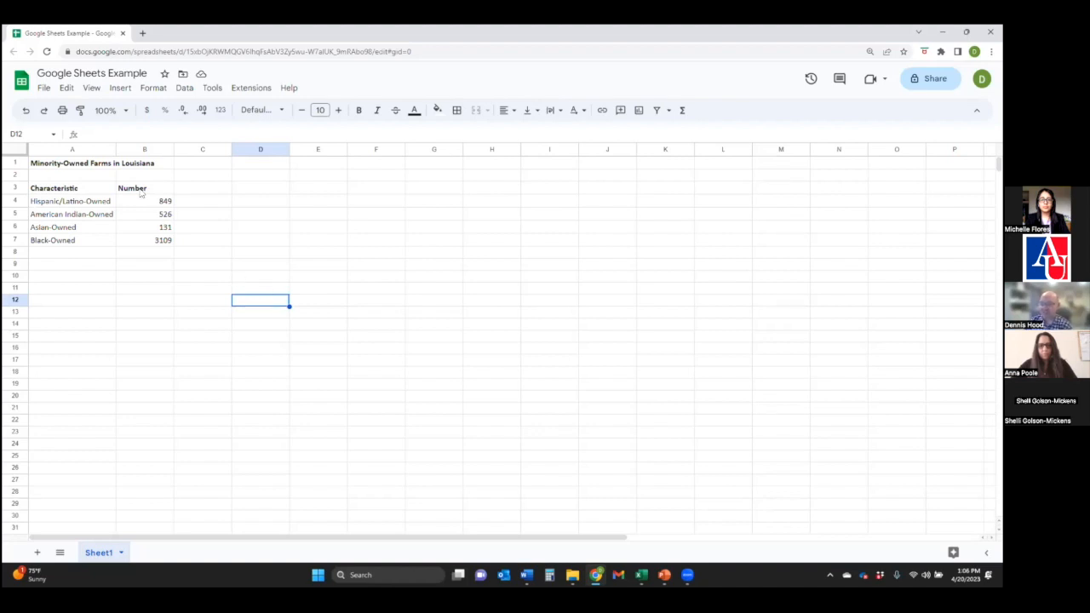
{"action": "left_click", "coordinate": [210, 240]}
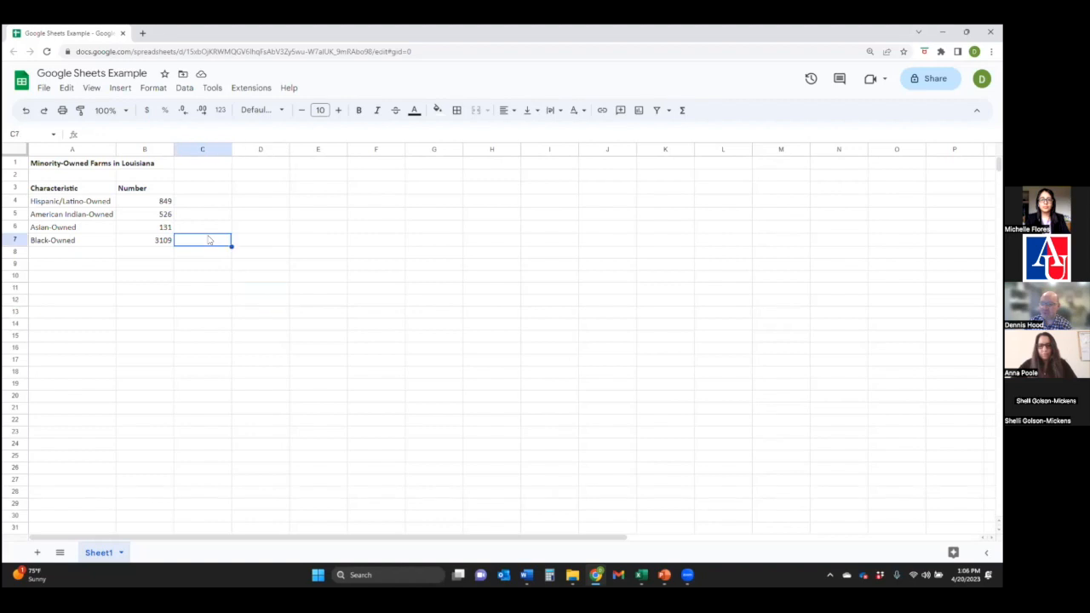
Insert a pie chart from the minority-owned farms data in A4:B7
{"action": "left_click_drag", "start_coordinate": [73, 192], "coordinate": [141, 242]}
{"action": "left_click", "coordinate": [93, 267]}
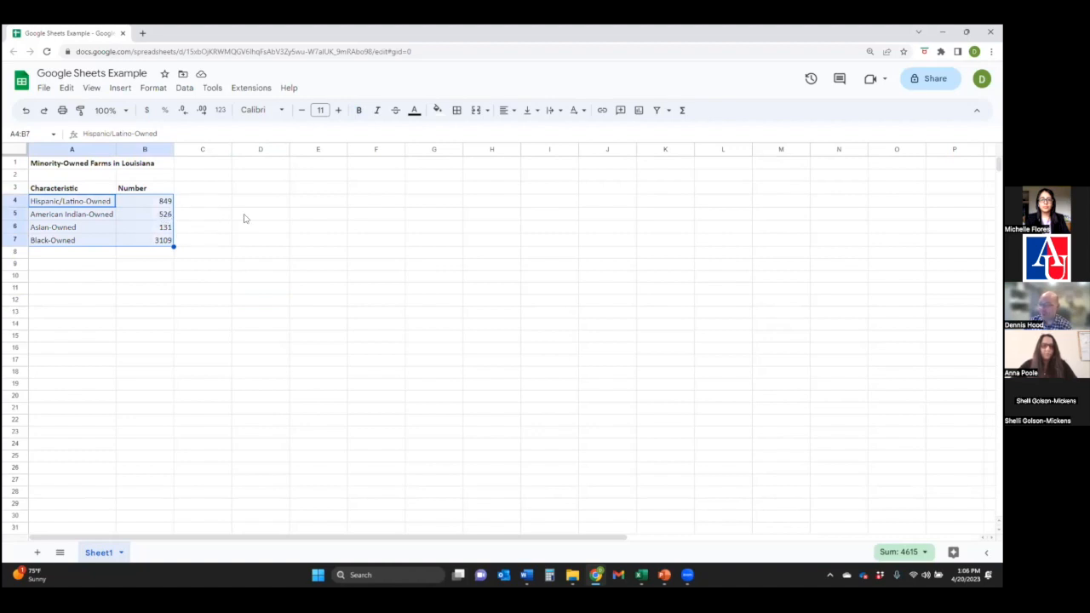
{"action": "left_click", "coordinate": [119, 89]}
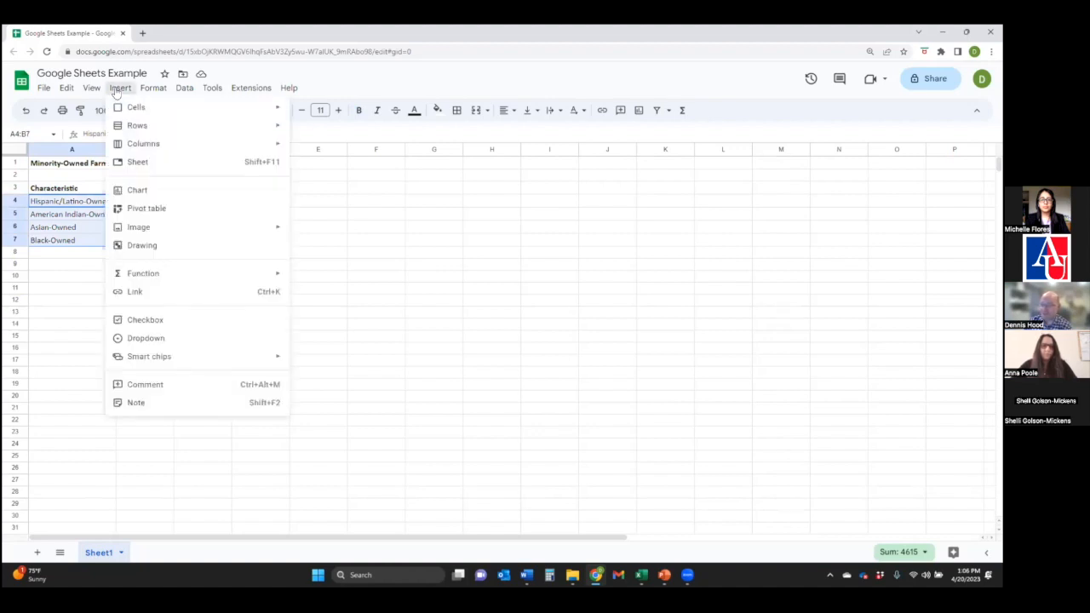
{"action": "left_click", "coordinate": [150, 190]}
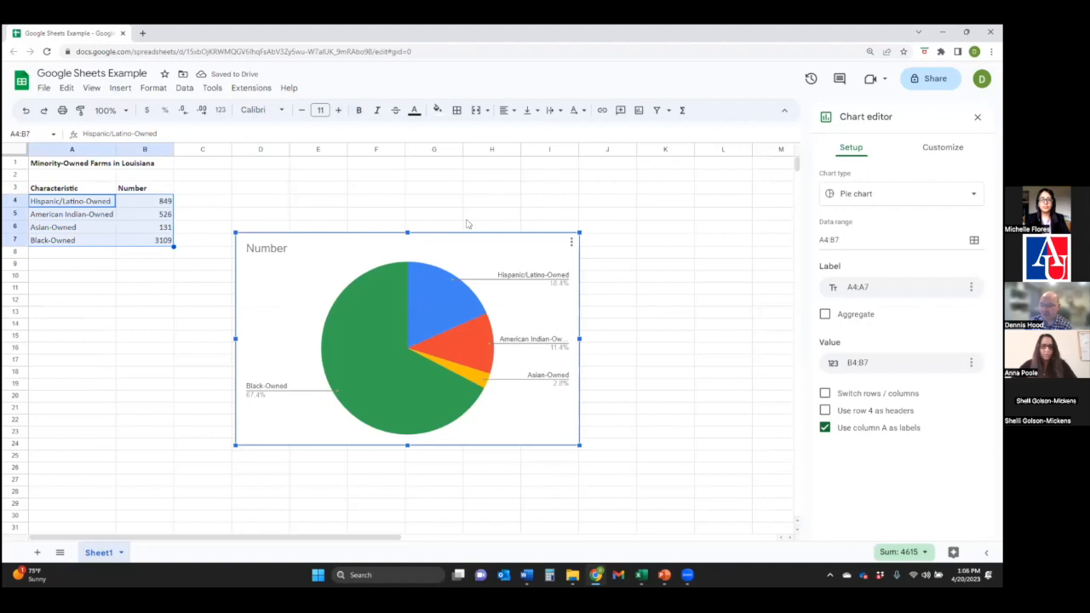
Look over the pie chart's setup and customization options and expand its chart style settings
{"action": "left_click", "coordinate": [924, 152]}
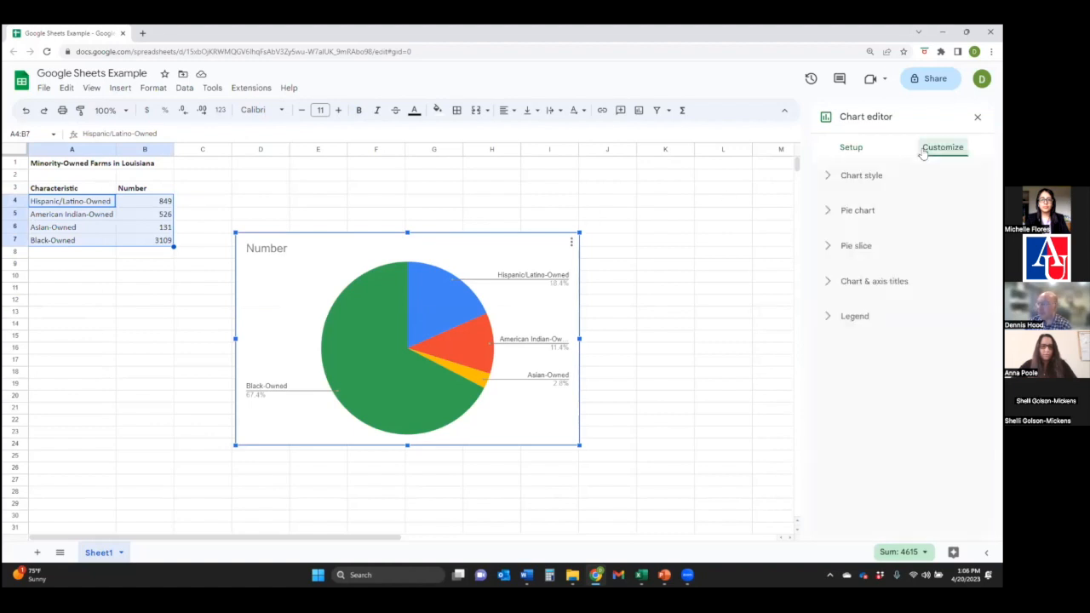
{"action": "left_click", "coordinate": [863, 153]}
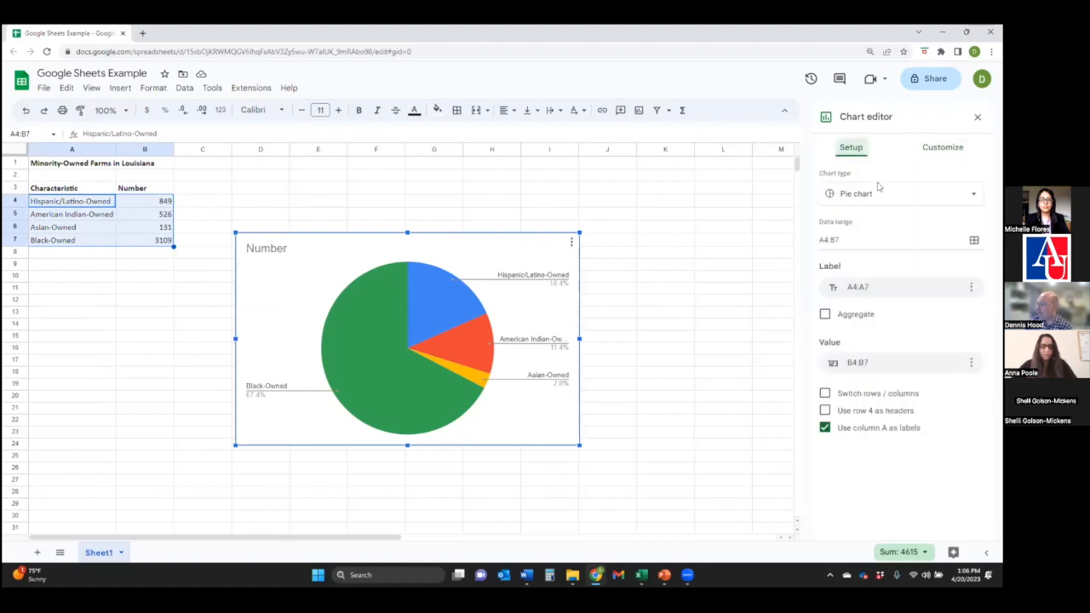
{"action": "left_click", "coordinate": [951, 152]}
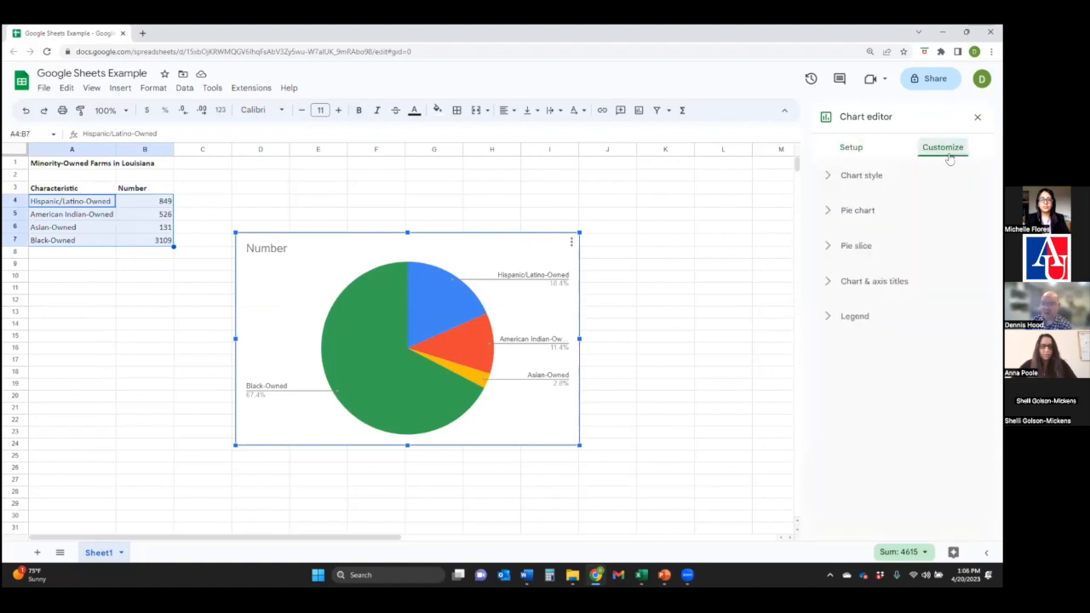
{"action": "left_click", "coordinate": [871, 177]}
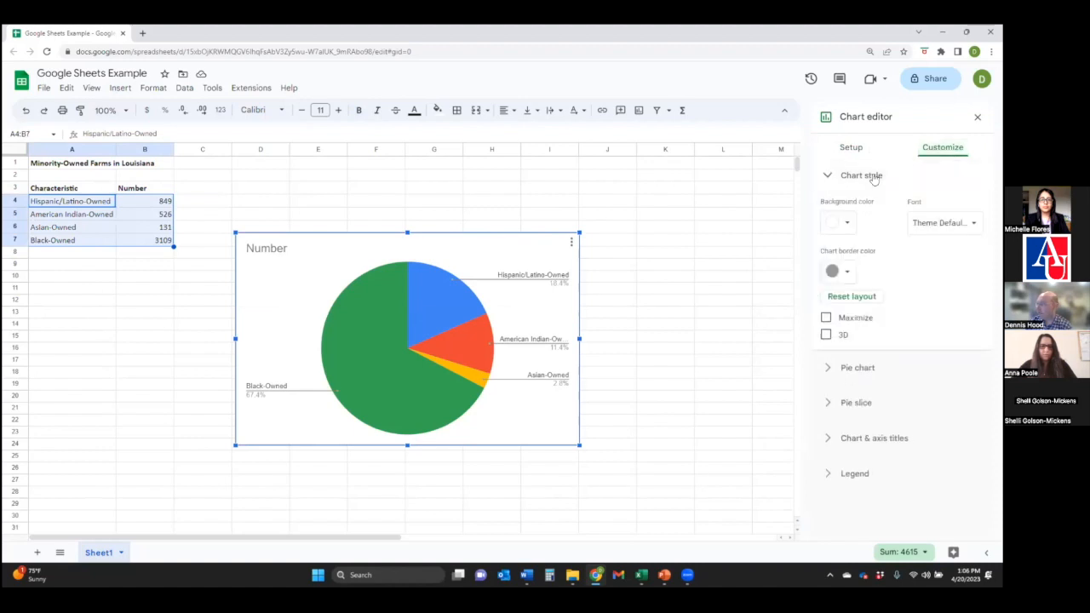
Try a dark grey background on the pie chart and restore it to white
{"action": "left_click", "coordinate": [844, 222]}
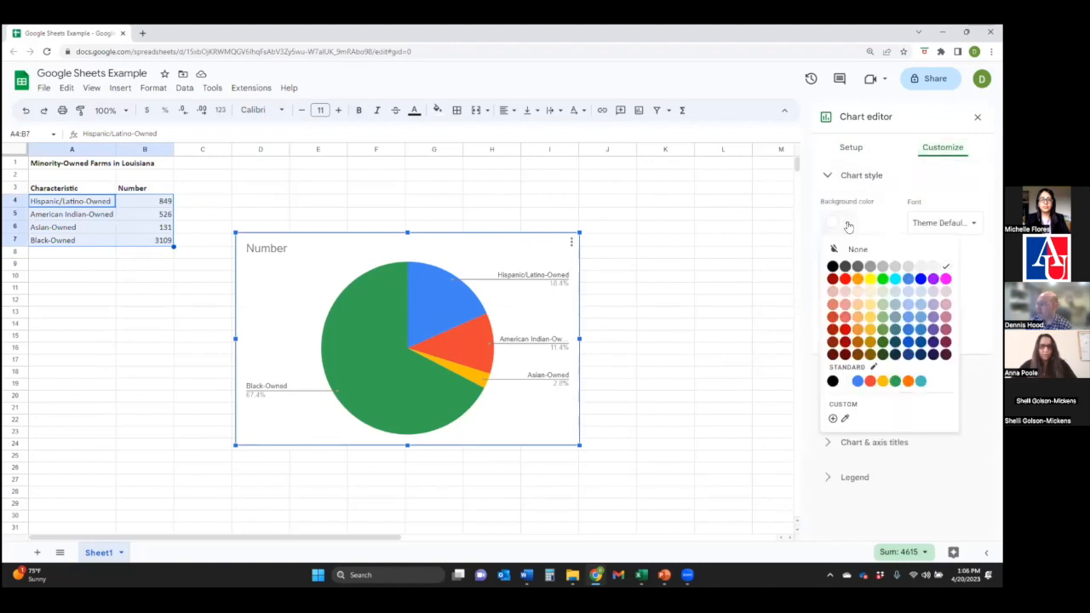
{"action": "left_click", "coordinate": [845, 266]}
{"action": "left_click", "coordinate": [846, 225]}
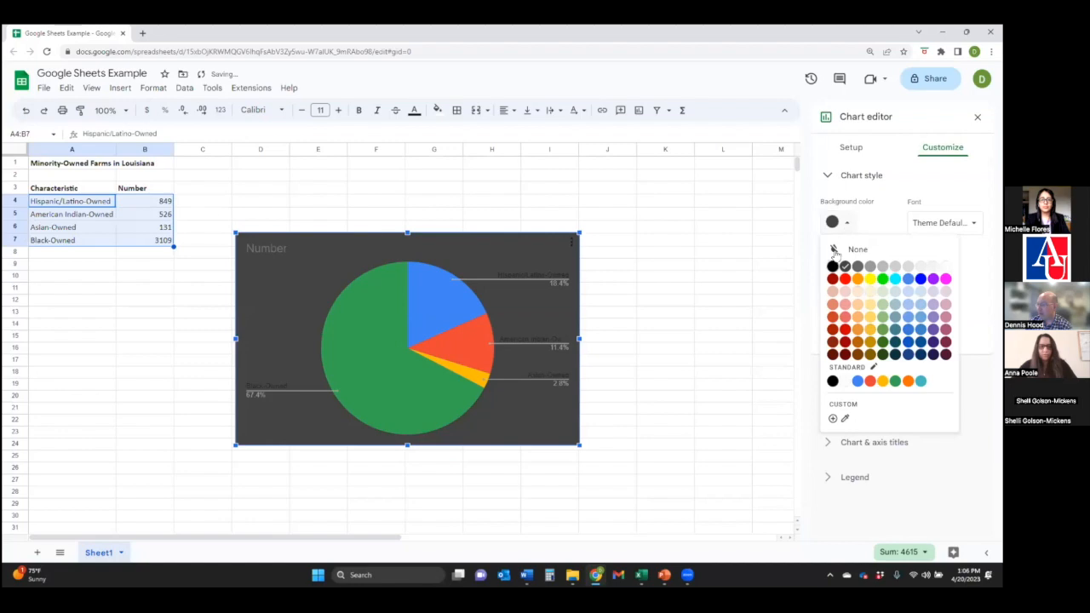
{"action": "left_click", "coordinate": [946, 268]}
{"action": "left_click", "coordinate": [834, 227]}
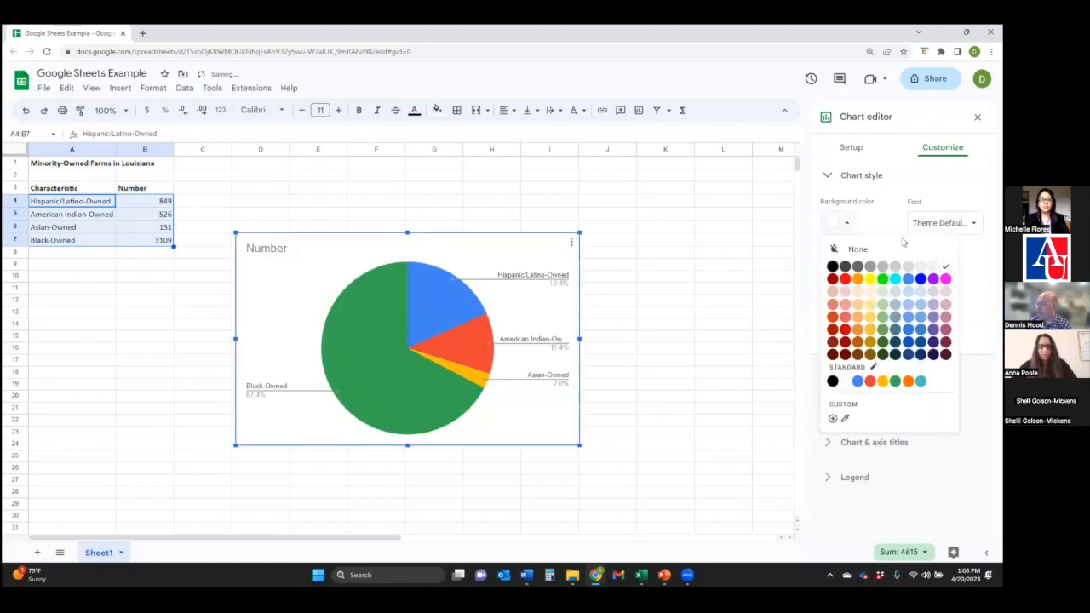
Set the pie chart's font to Arial and its border color to None
{"action": "left_click", "coordinate": [947, 225]}
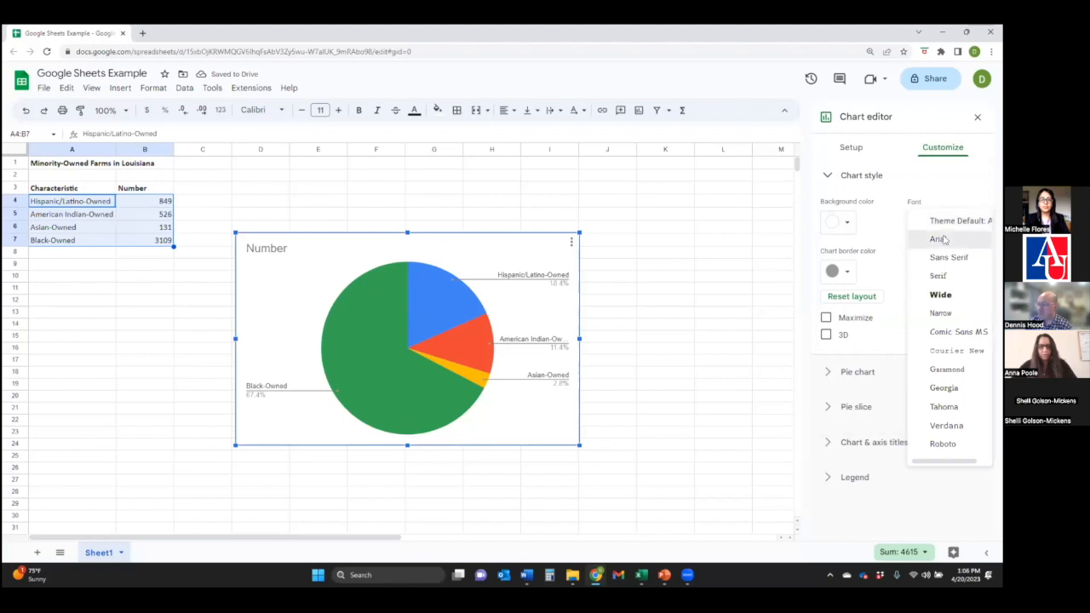
{"action": "left_click", "coordinate": [938, 239]}
{"action": "left_click", "coordinate": [848, 273]}
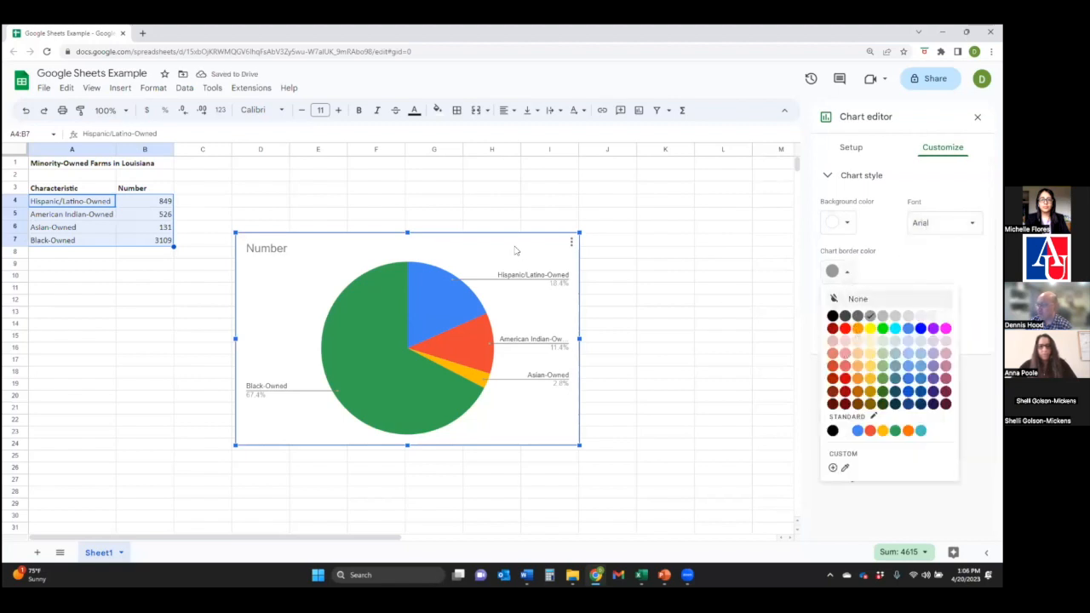
{"action": "left_click", "coordinate": [876, 299]}
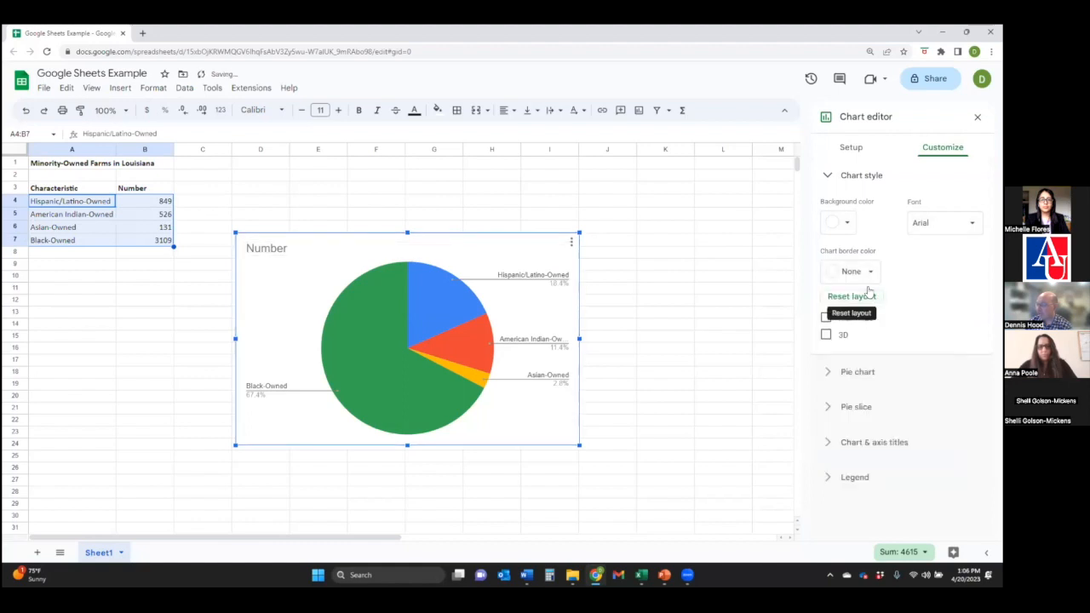
{"action": "left_click", "coordinate": [665, 252]}
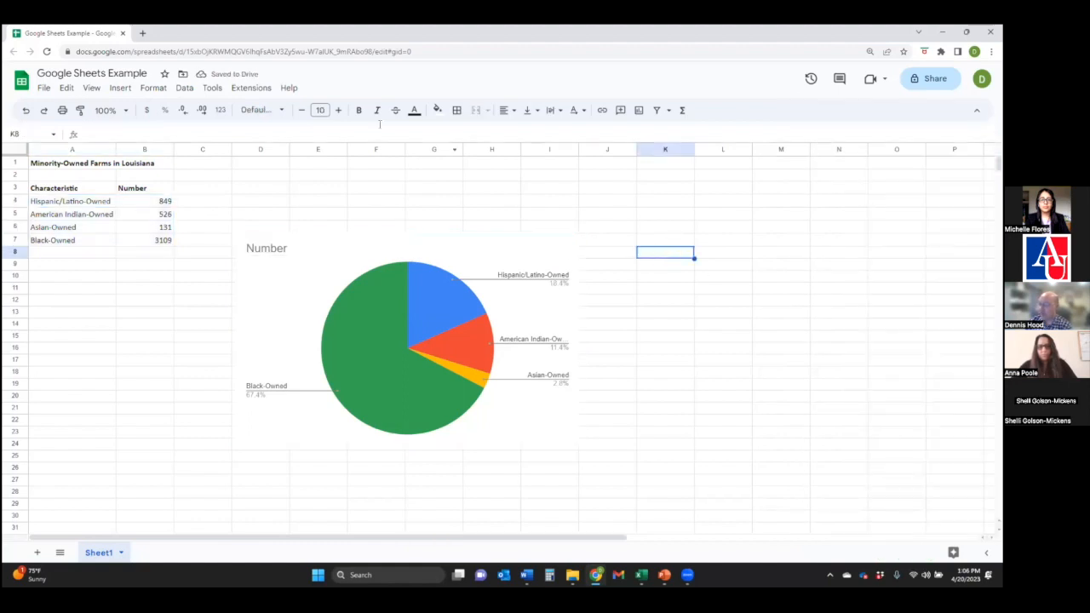
{"action": "left_click", "coordinate": [487, 226]}
{"action": "left_click", "coordinate": [488, 237]}
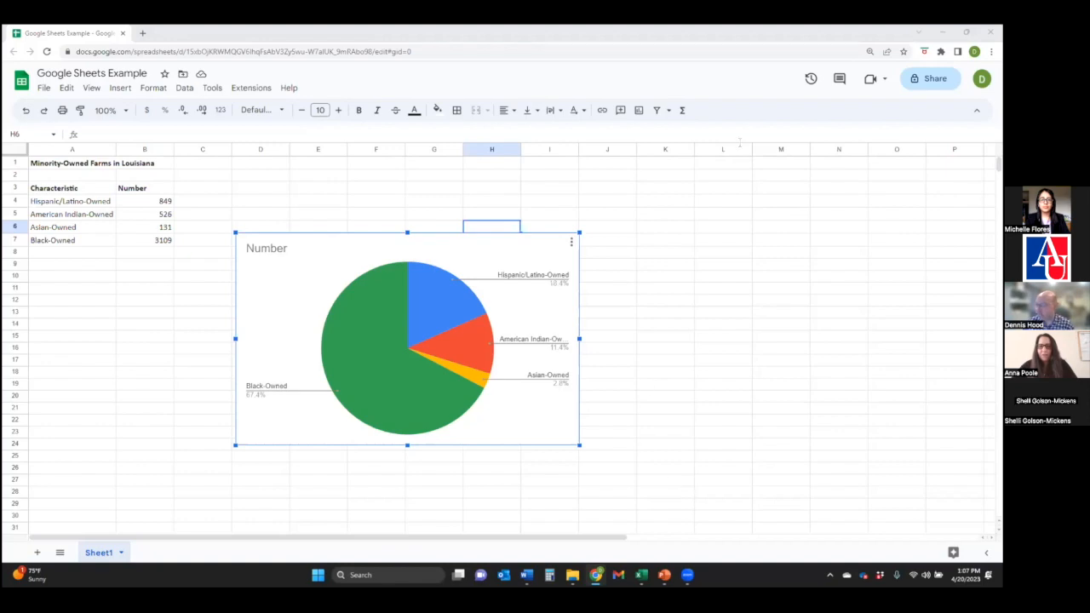
Return to the Excel Demonstration workbook and open the Histogram sheet
{"action": "left_click", "coordinate": [943, 32]}
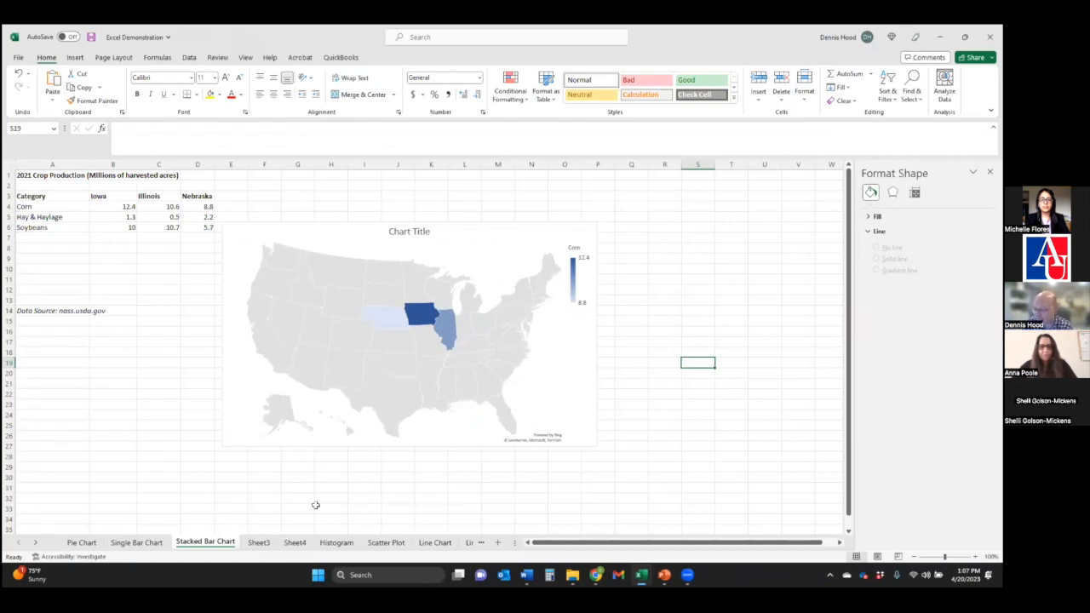
{"action": "left_click", "coordinate": [332, 543]}
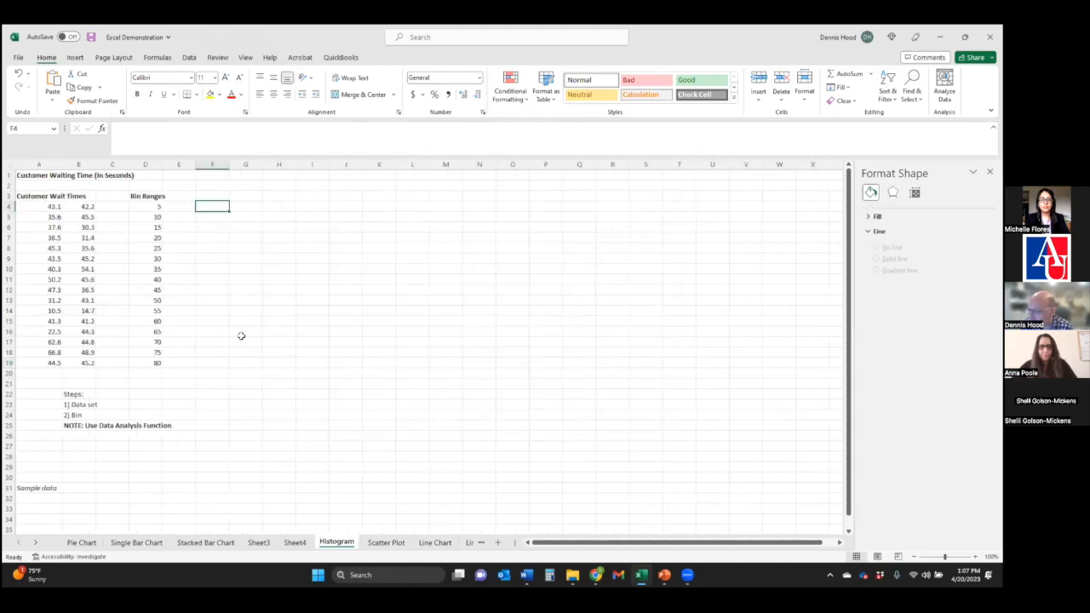
{"action": "left_click", "coordinate": [233, 288]}
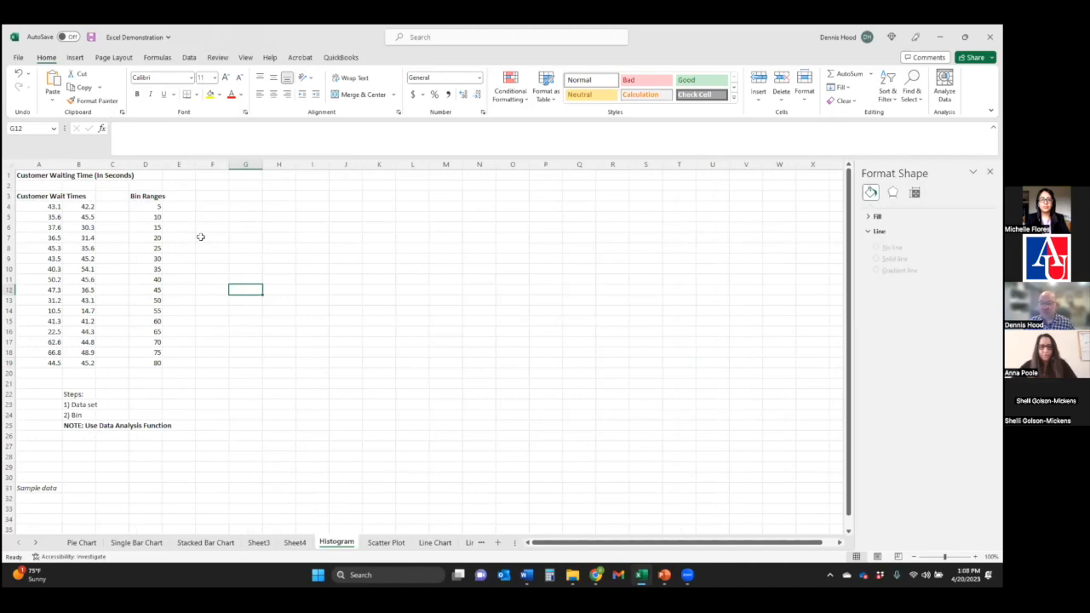
Examine the Bin Ranges column beside the customer wait times
{"action": "left_click", "coordinate": [157, 207]}
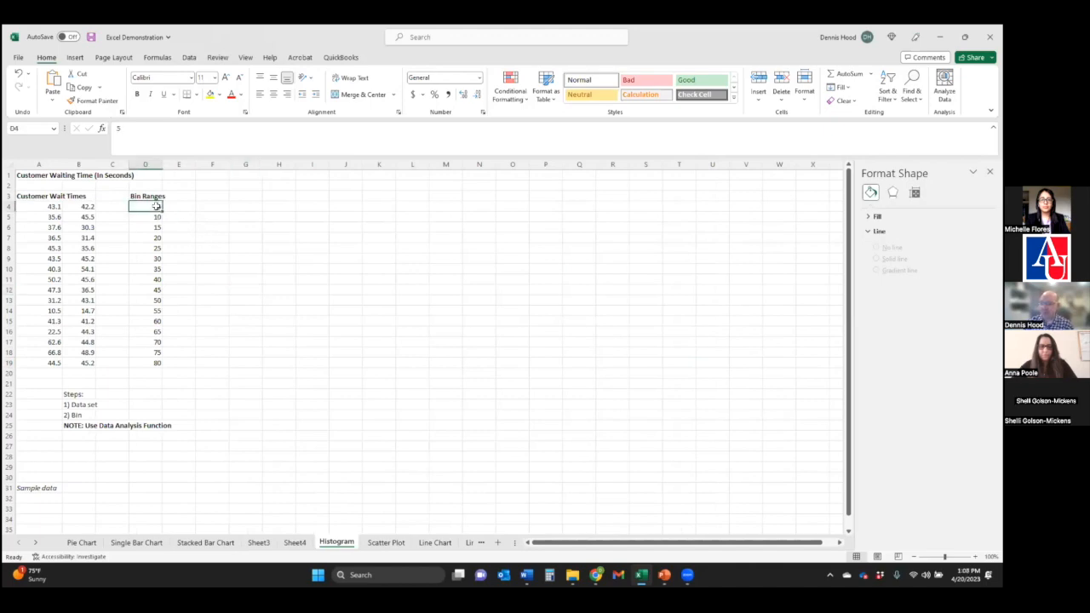
{"action": "key", "text": "Down"}
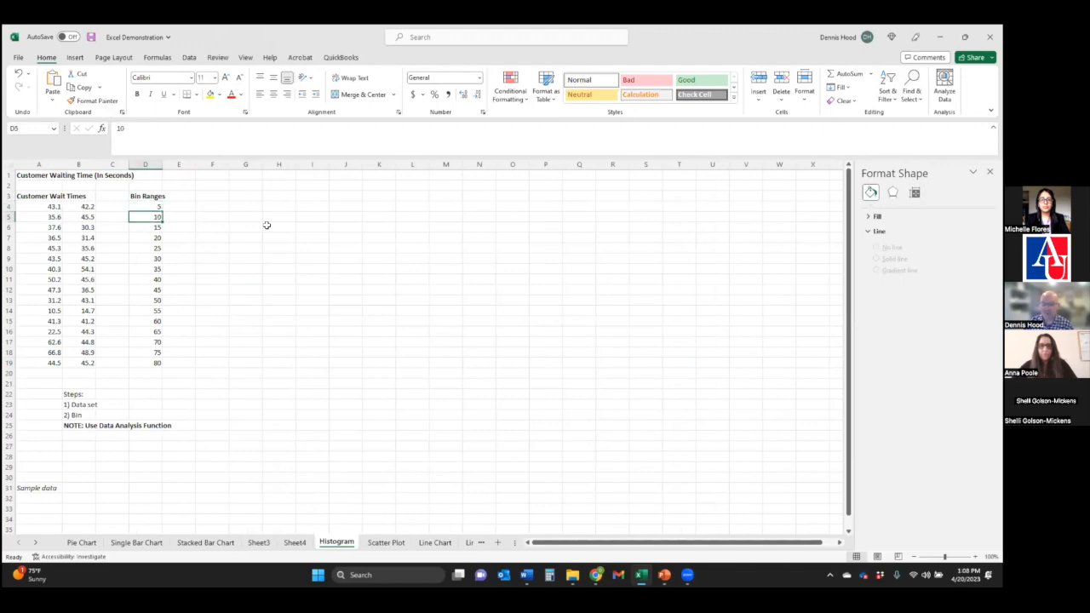
{"action": "key", "text": "Up"}
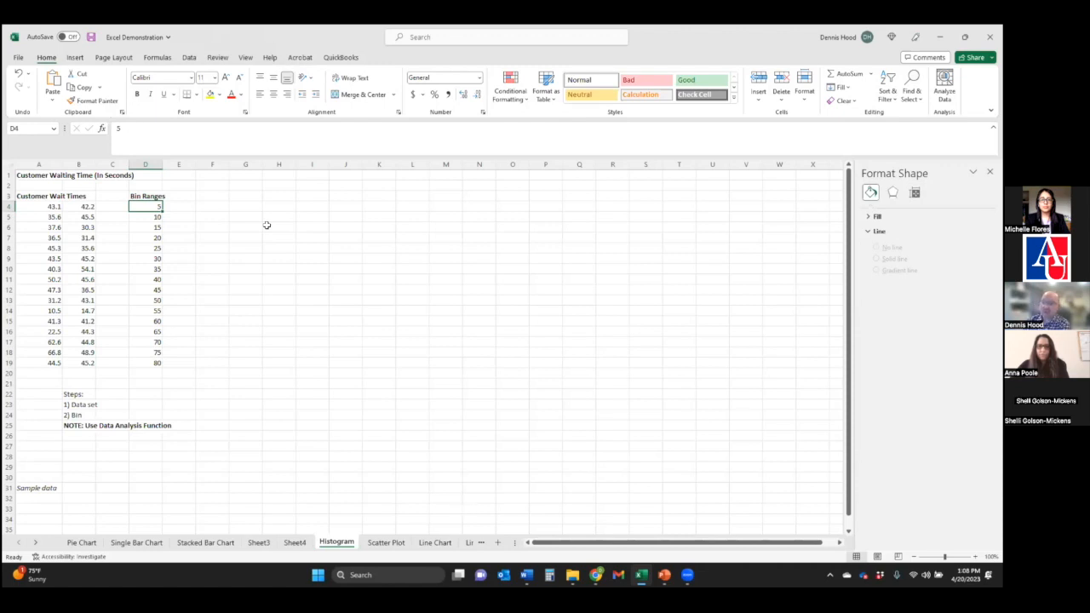
{"action": "left_click", "coordinate": [182, 205]}
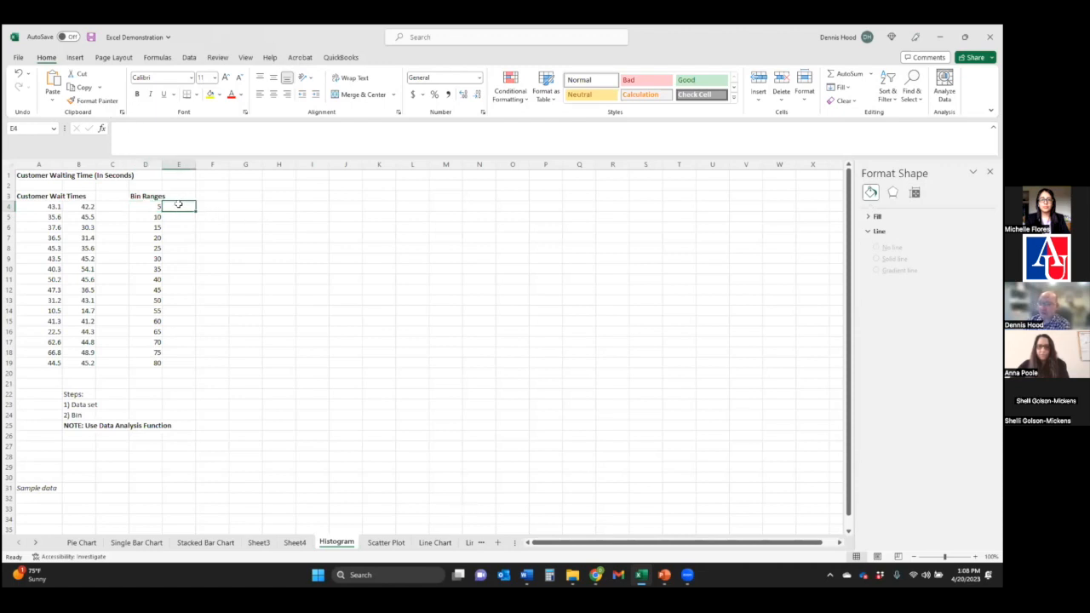
{"action": "left_click", "coordinate": [145, 196]}
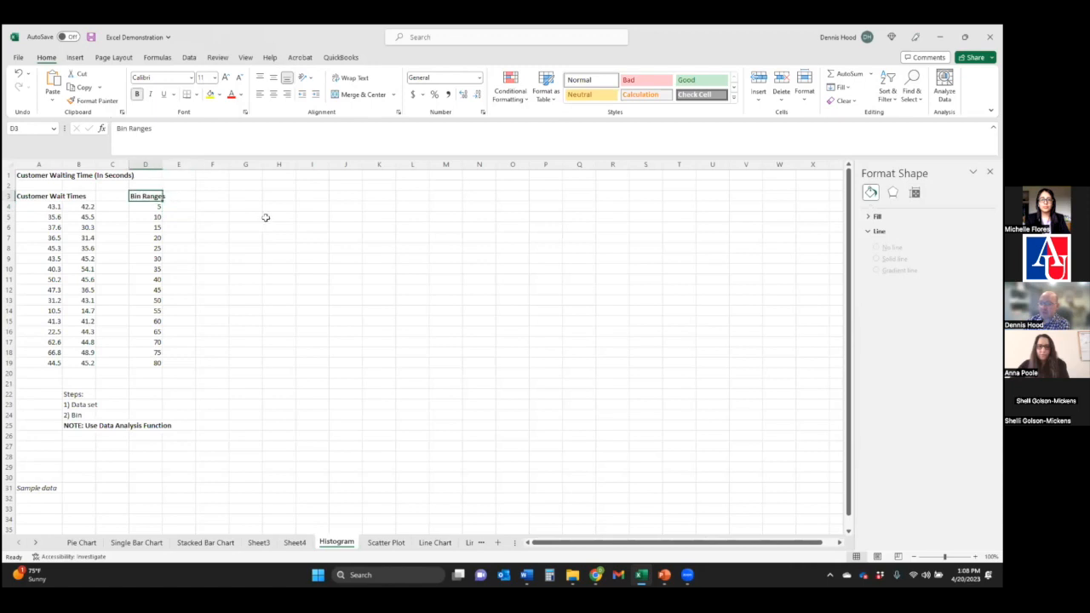
{"action": "left_click", "coordinate": [266, 225]}
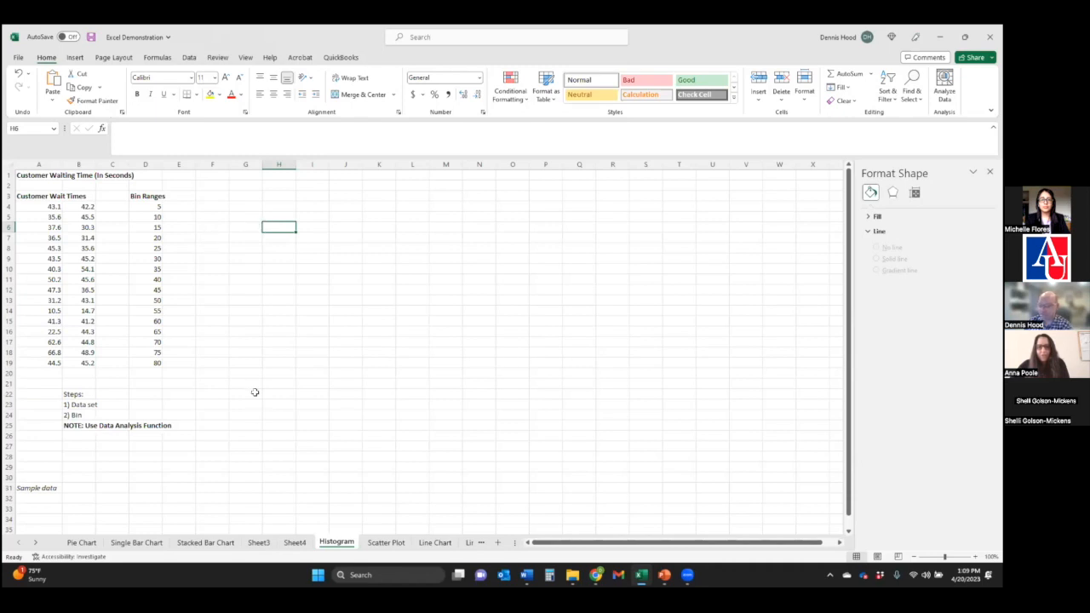
Open the Single Bar Chart sheet and move the chart away from the table to about columns F to L
{"action": "left_click", "coordinate": [136, 543]}
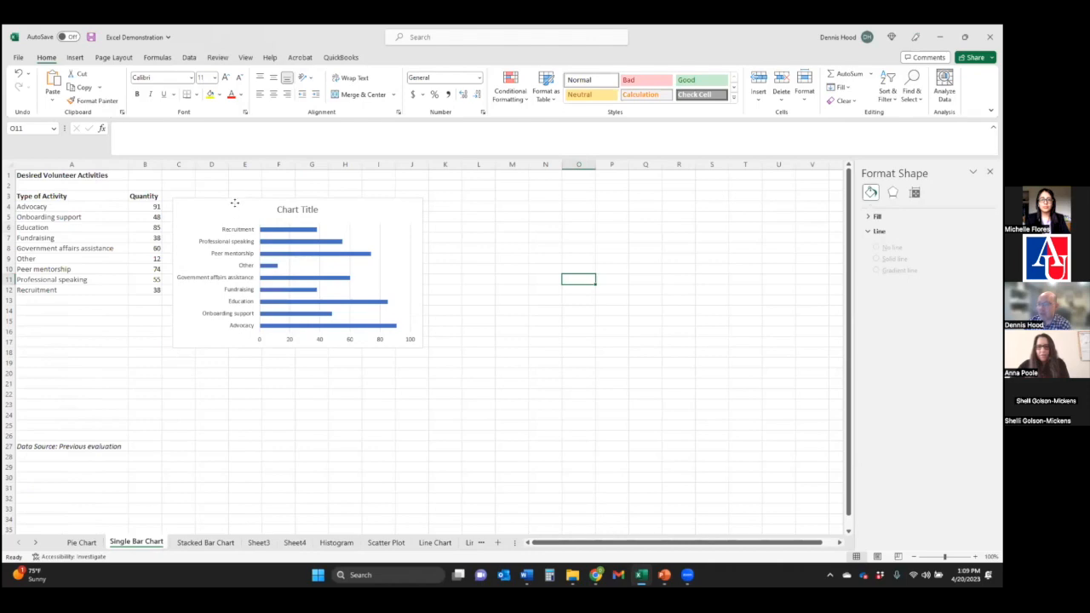
{"action": "left_click_drag", "start_coordinate": [235, 203], "coordinate": [321, 200]}
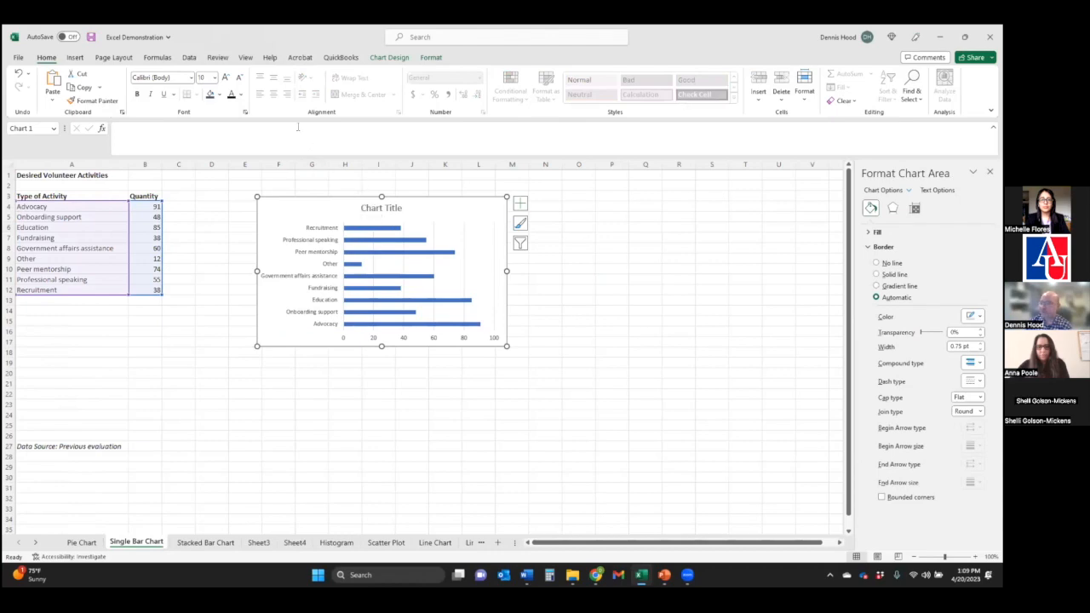
{"action": "left_click", "coordinate": [189, 57]}
{"action": "left_click", "coordinate": [178, 217]}
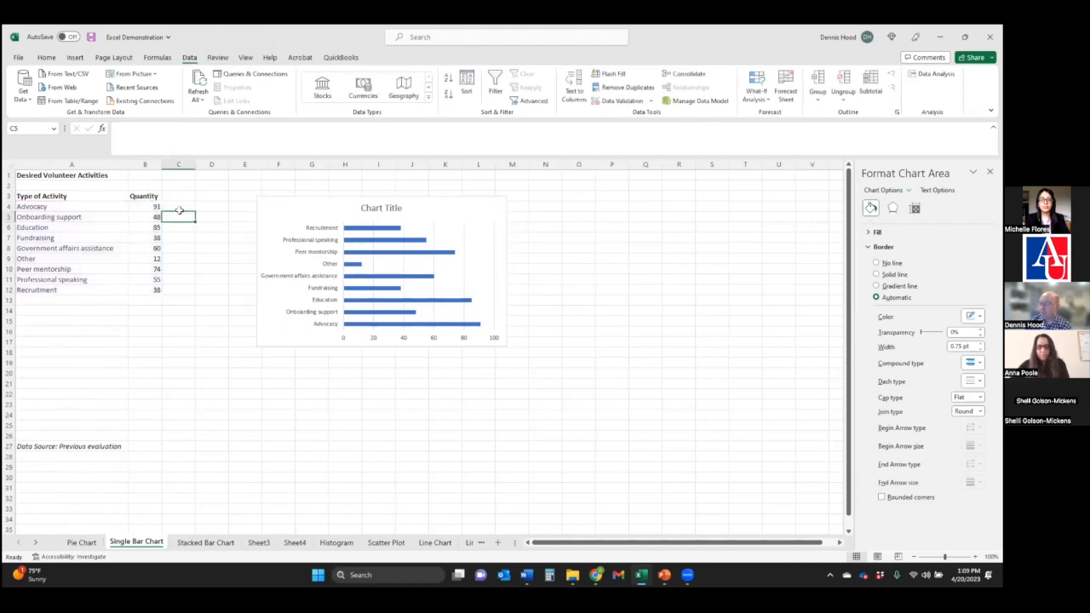
{"action": "left_click_drag", "start_coordinate": [70, 205], "coordinate": [158, 289]}
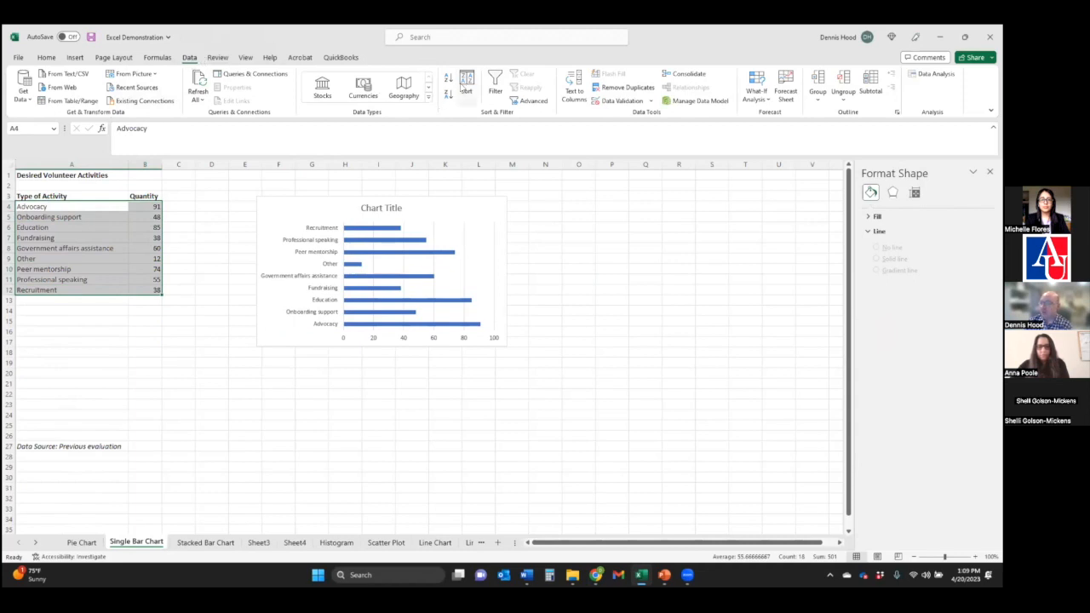
{"action": "left_click", "coordinate": [465, 86]}
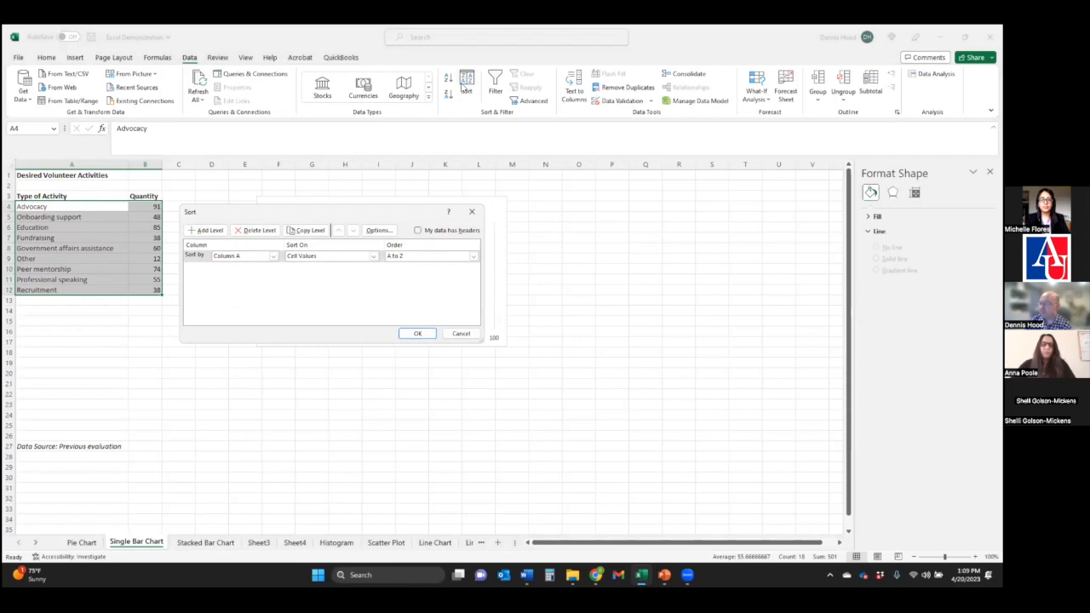
{"action": "left_click", "coordinate": [374, 256]}
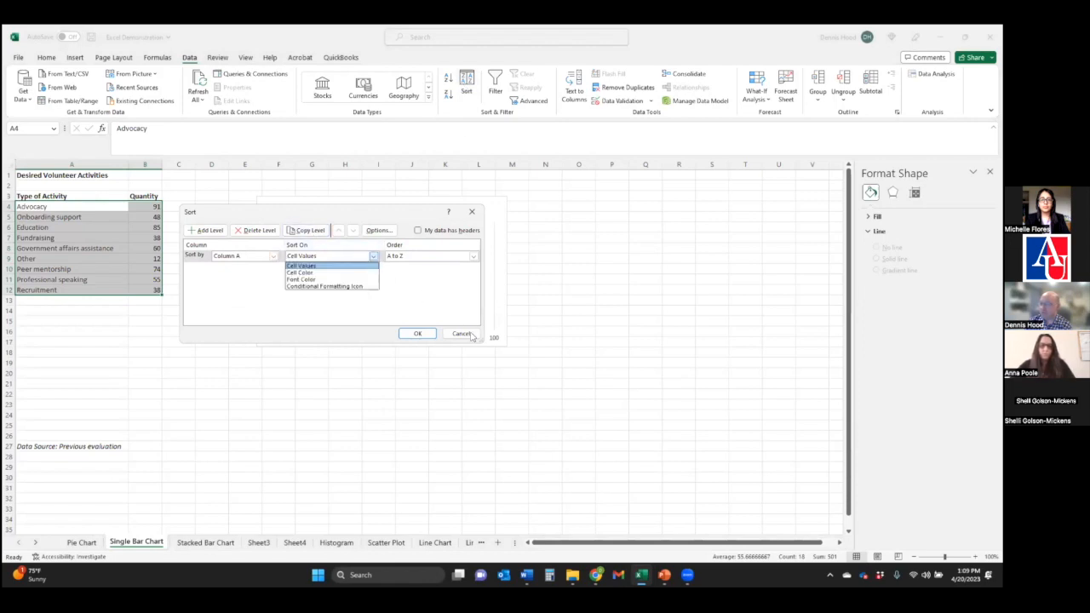
{"action": "left_click", "coordinate": [471, 334]}
{"action": "left_click", "coordinate": [461, 333]}
Sort the volunteer activities table, including its header row, by Quantity on cell values from smallest to largest
{"action": "left_click", "coordinate": [56, 196]}
{"action": "left_click_drag", "start_coordinate": [69, 197], "coordinate": [162, 294]}
{"action": "left_click", "coordinate": [473, 82]}
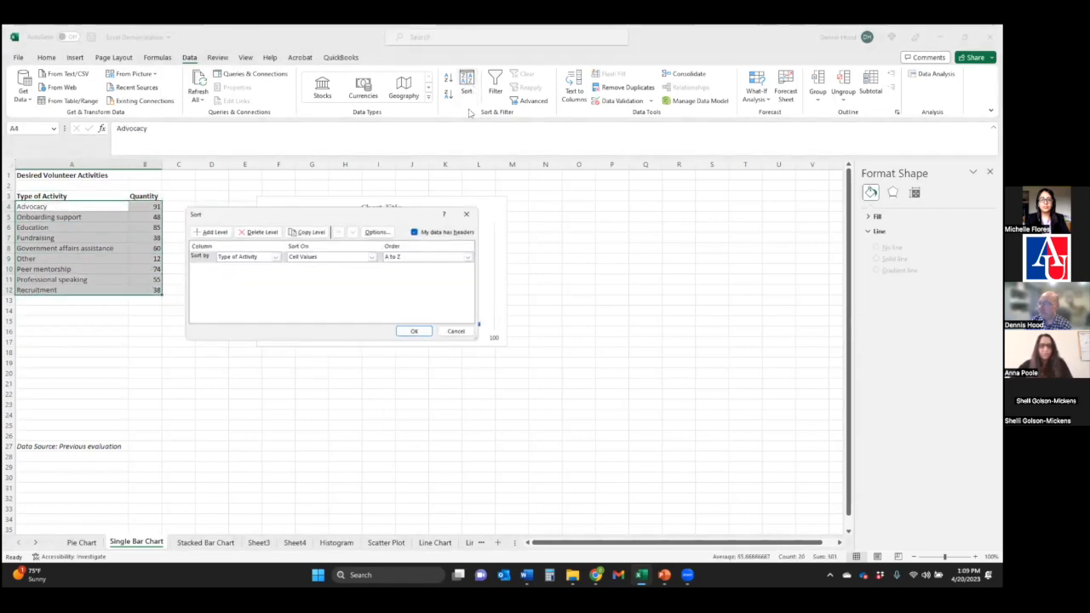
{"action": "left_click", "coordinate": [274, 255]}
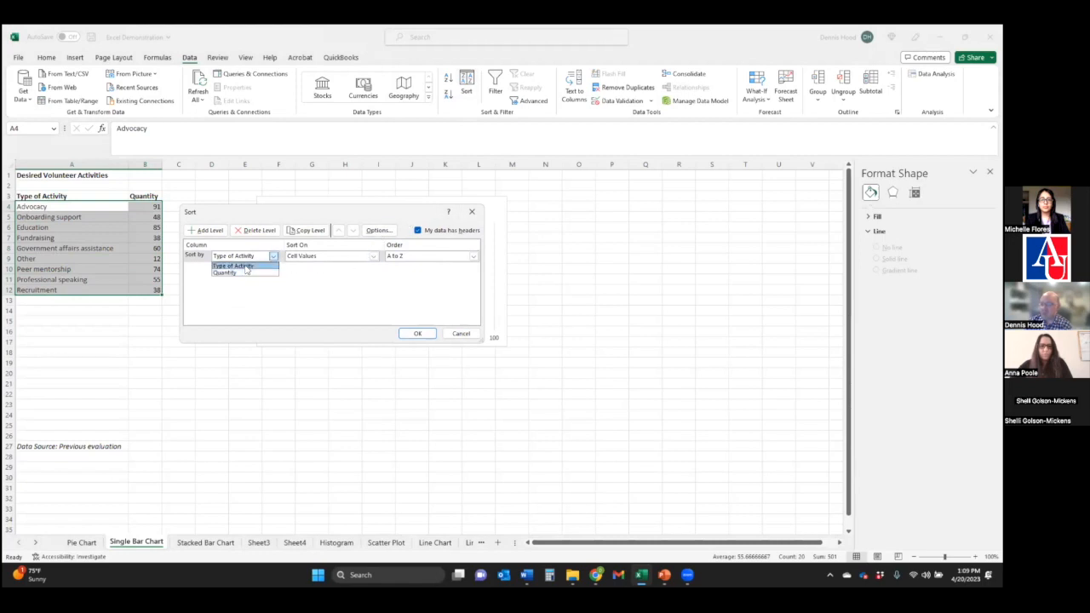
{"action": "left_click", "coordinate": [245, 273]}
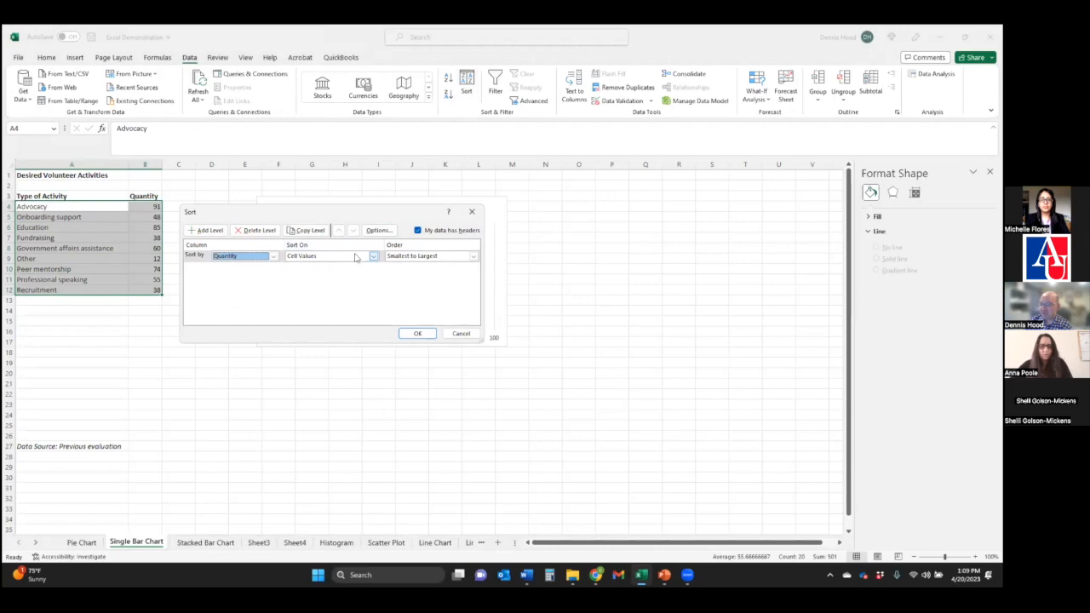
{"action": "left_click", "coordinate": [372, 256]}
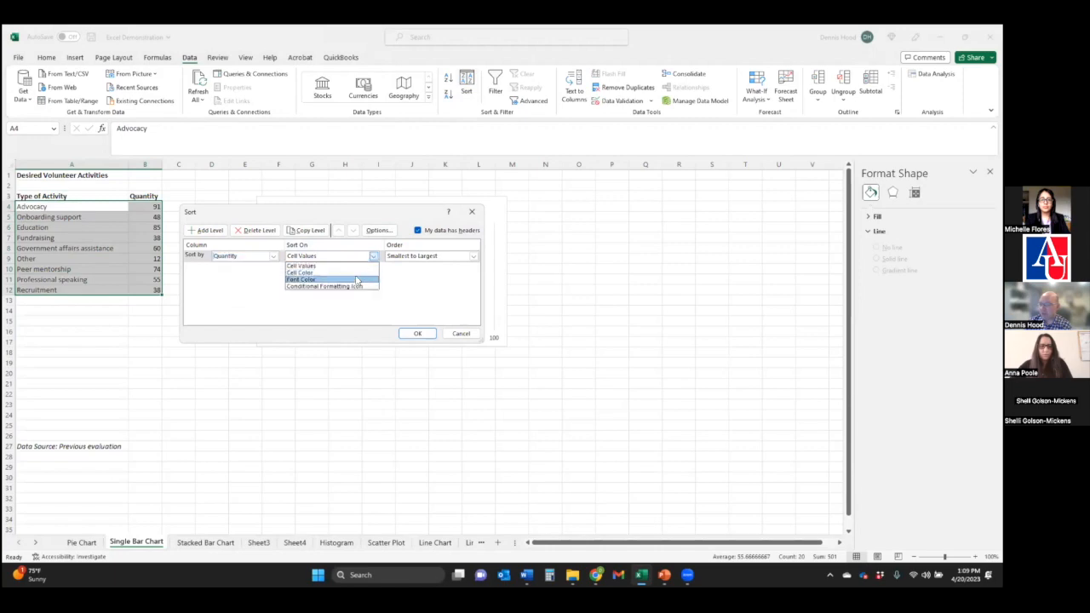
{"action": "left_click", "coordinate": [473, 255]}
{"action": "left_click", "coordinate": [474, 256]}
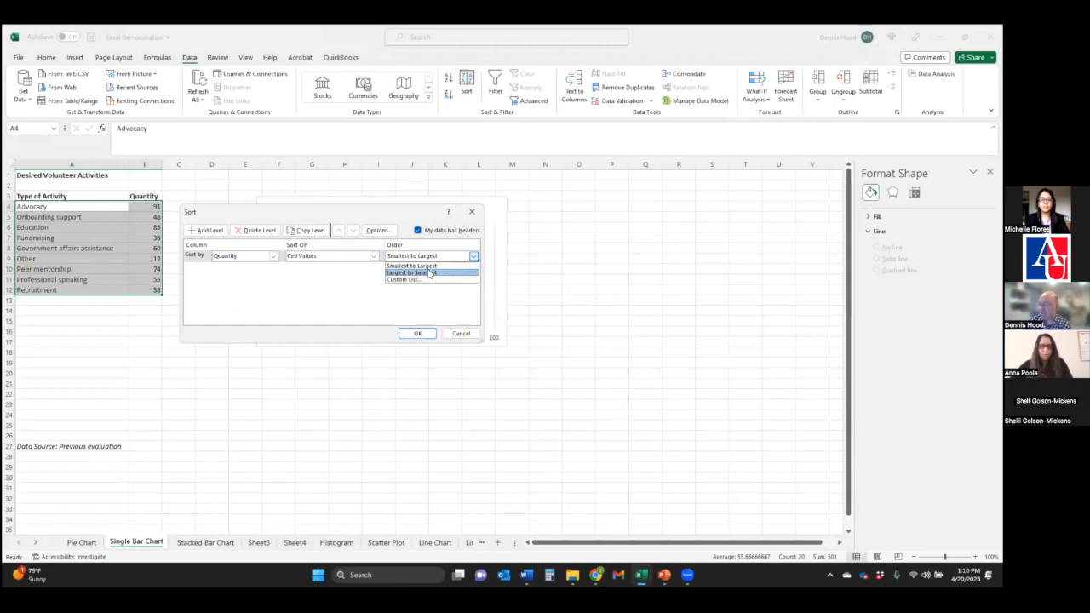
{"action": "left_click", "coordinate": [430, 272]}
{"action": "left_click", "coordinate": [419, 333]}
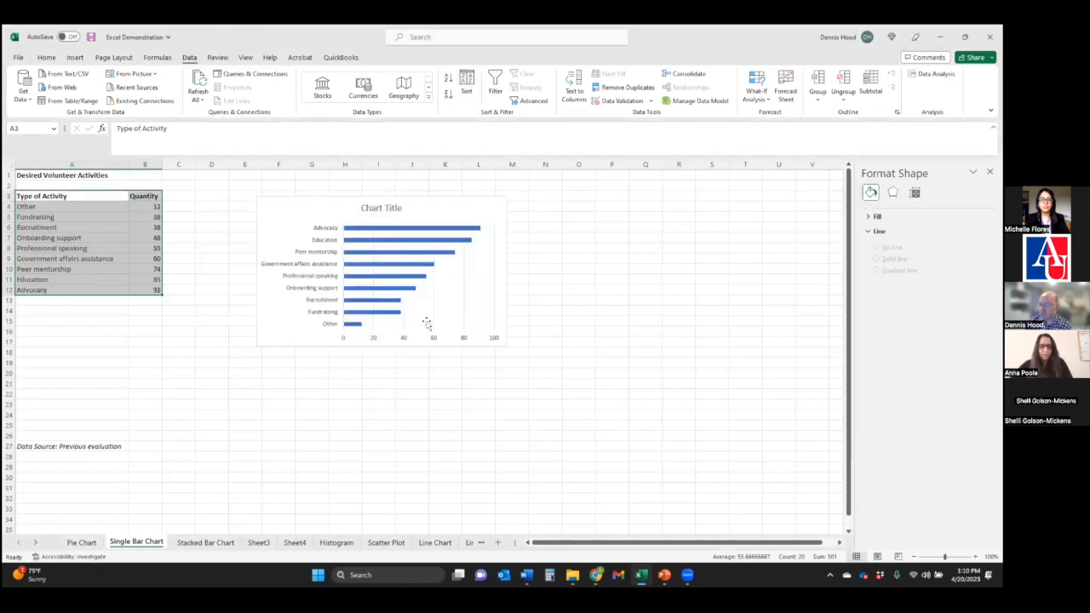
{"action": "left_click", "coordinate": [609, 281]}
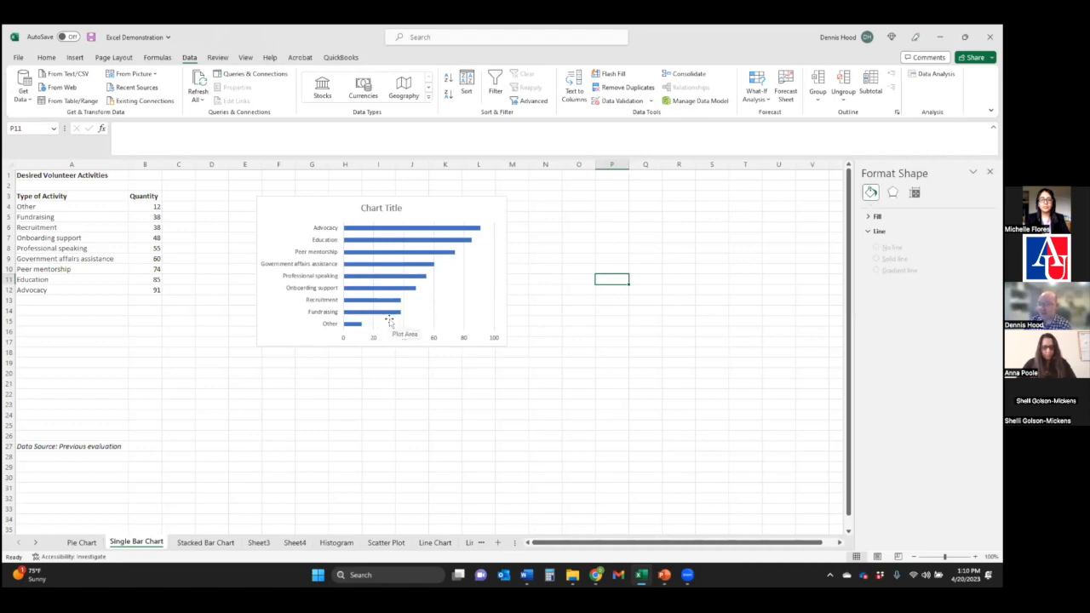
Review the sort settings for the volunteer activities rows and close them without changing anything
{"action": "left_click", "coordinate": [555, 321]}
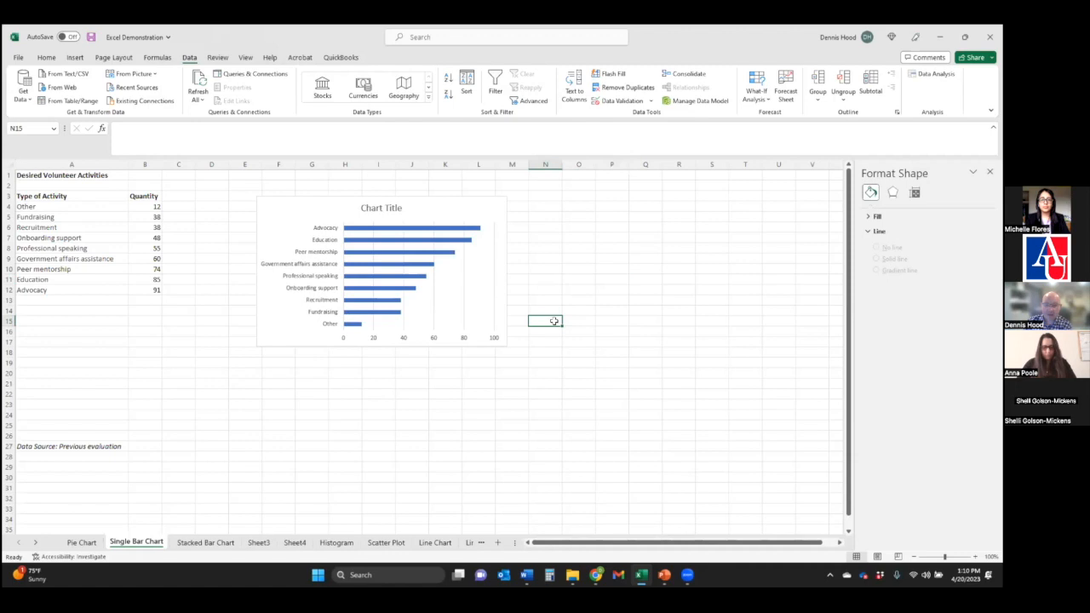
{"action": "left_click", "coordinate": [543, 292]}
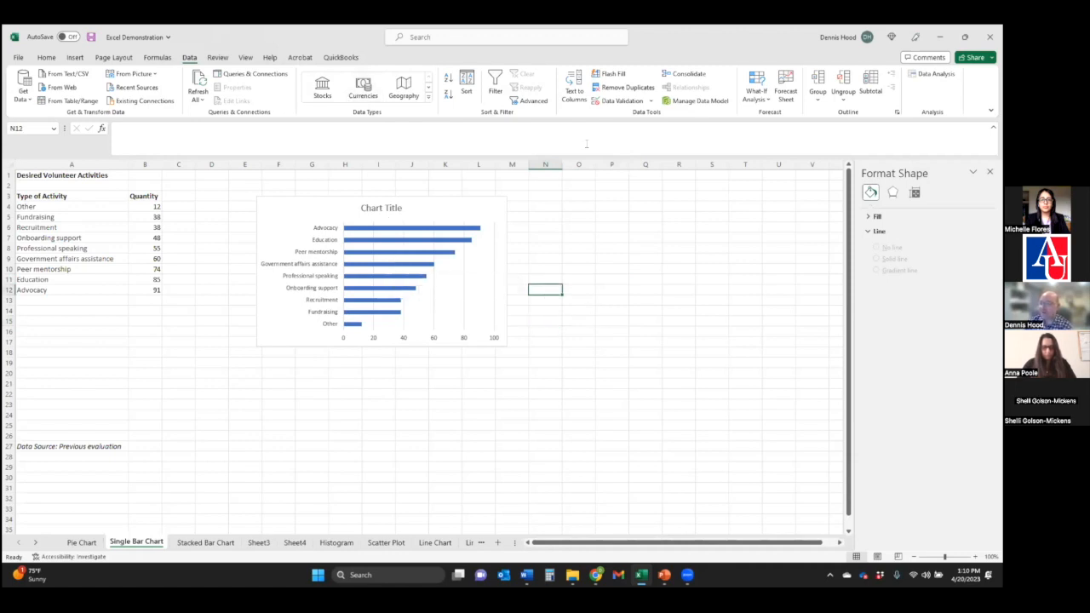
{"action": "left_click_drag", "start_coordinate": [85, 205], "coordinate": [159, 292]}
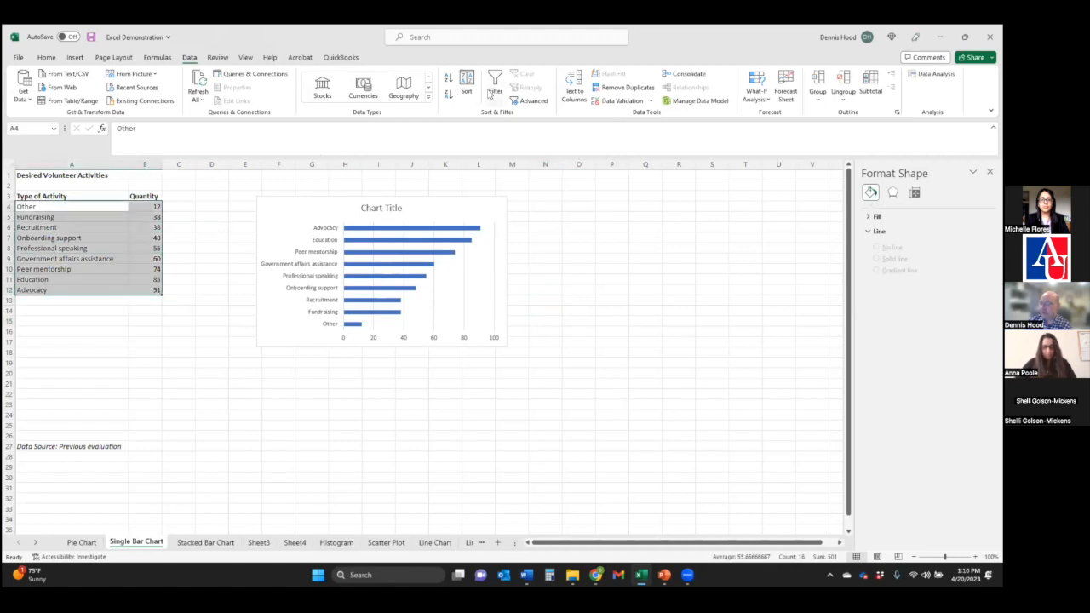
{"action": "left_click", "coordinate": [474, 90]}
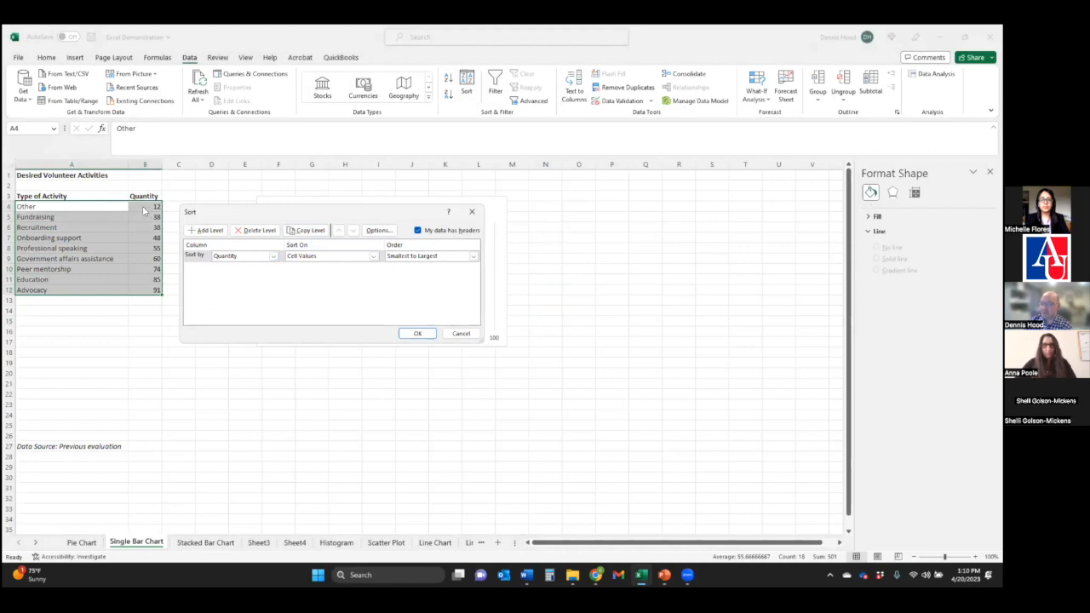
{"action": "left_click", "coordinate": [466, 219]}
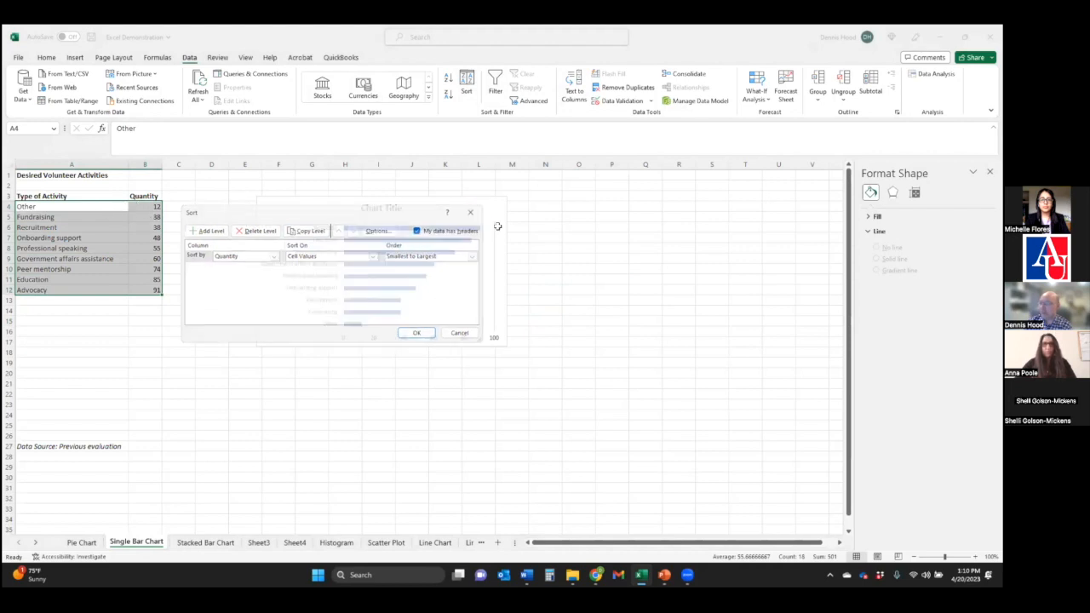
{"action": "left_click", "coordinate": [664, 279]}
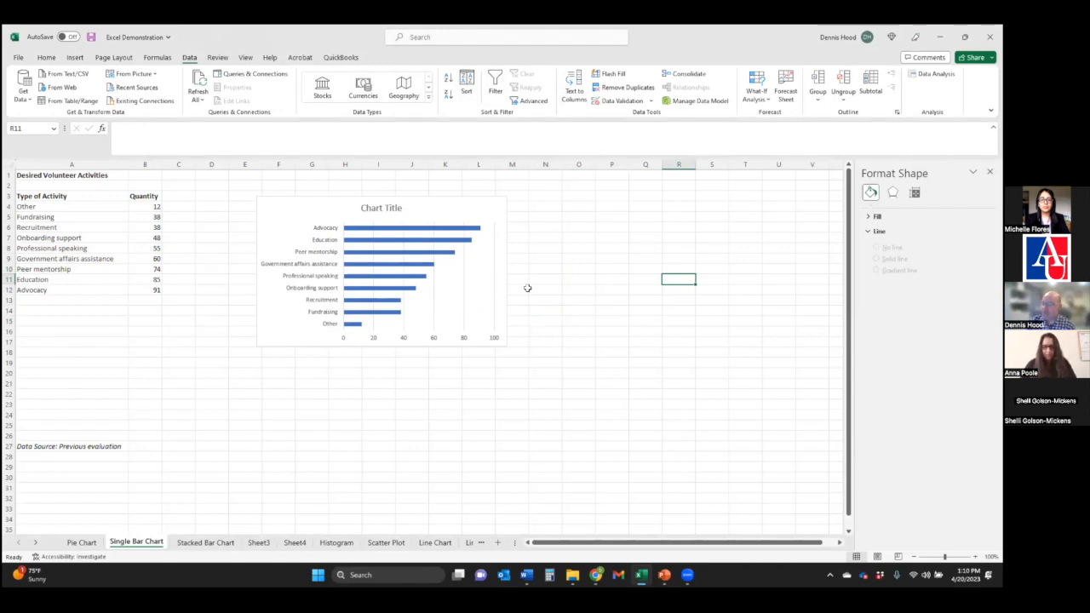
Format the bar chart's title text in bold Archer Book at size 18
{"action": "left_click", "coordinate": [447, 202]}
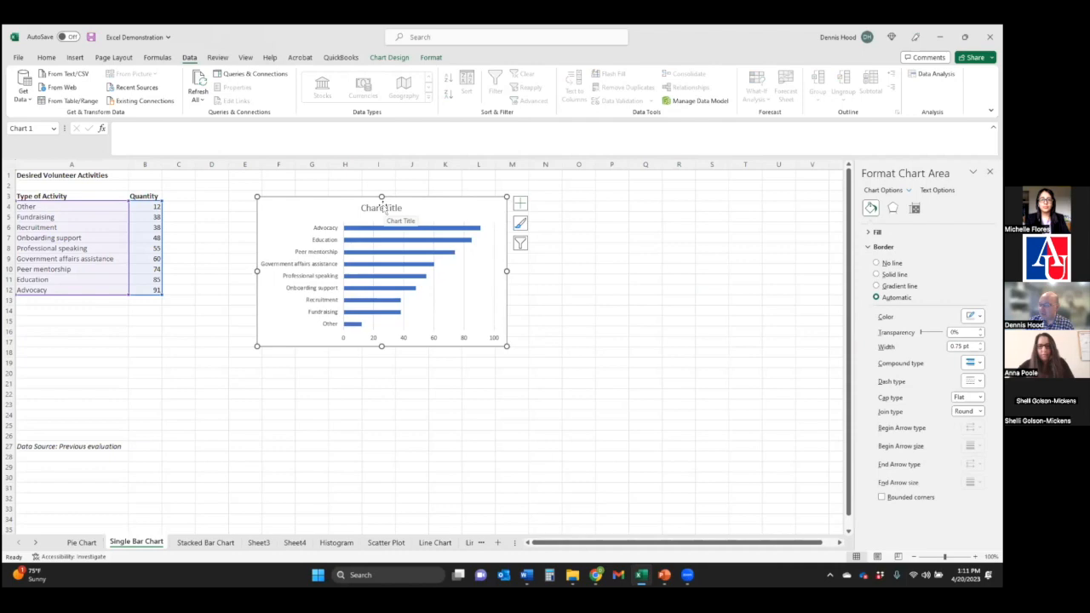
{"action": "left_click", "coordinate": [383, 205]}
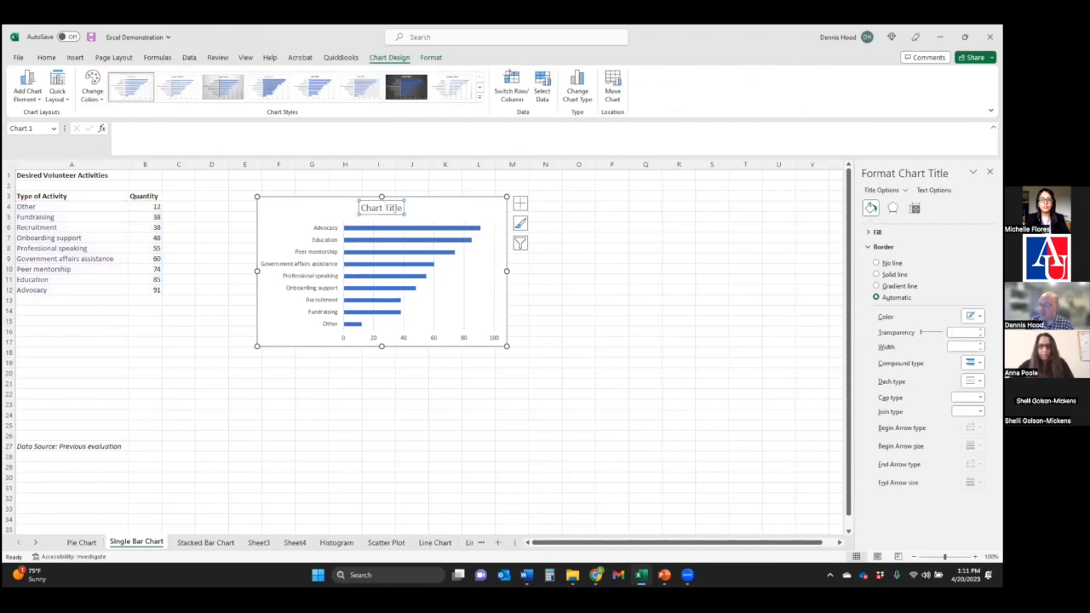
{"action": "triple_click", "coordinate": [381, 208]}
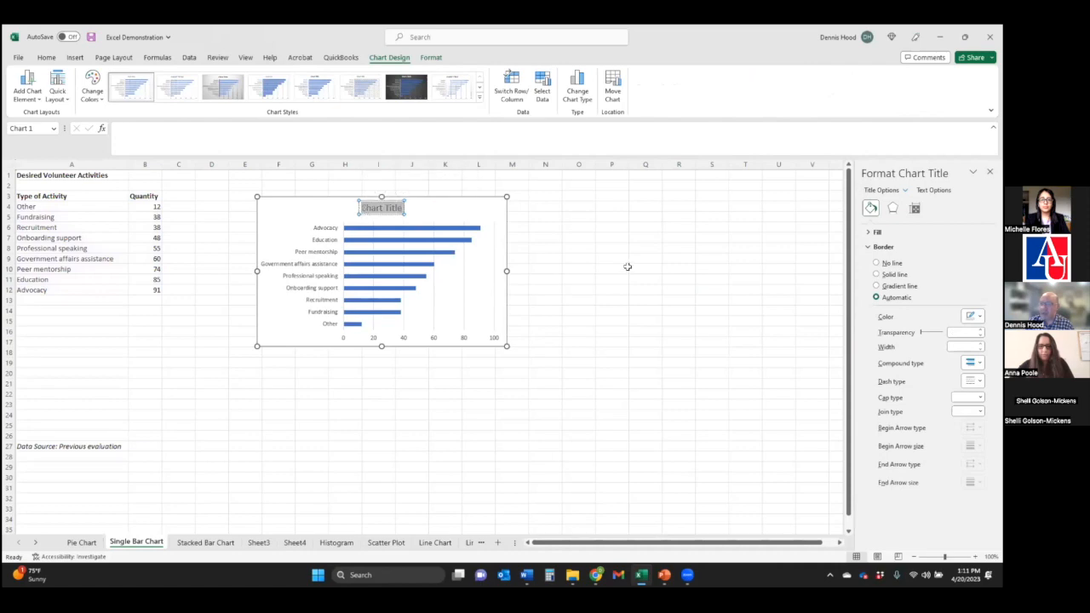
{"action": "left_click", "coordinate": [46, 60]}
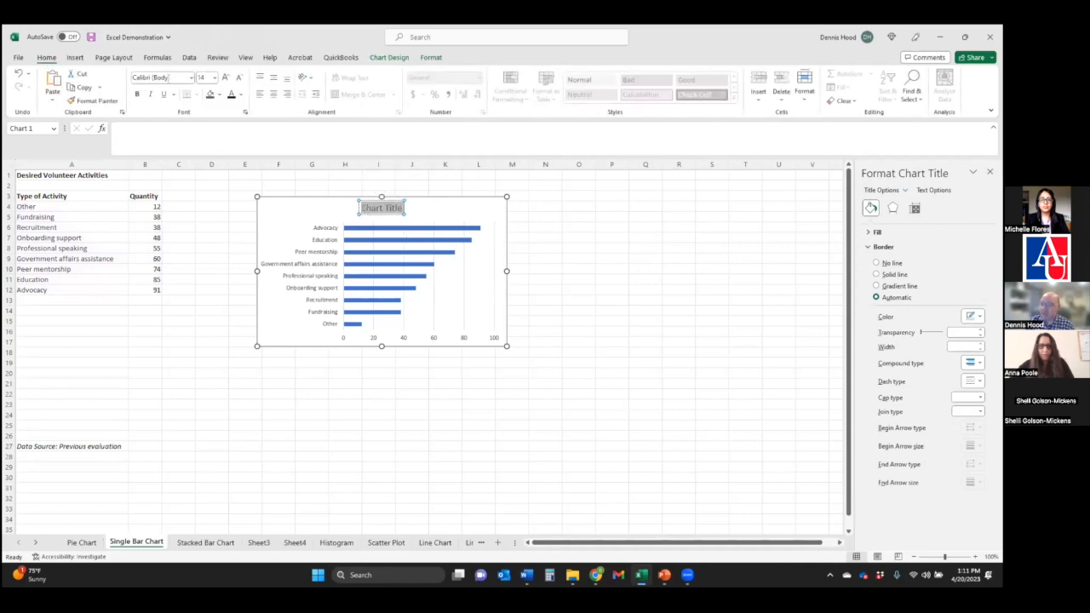
{"action": "left_click", "coordinate": [169, 77]}
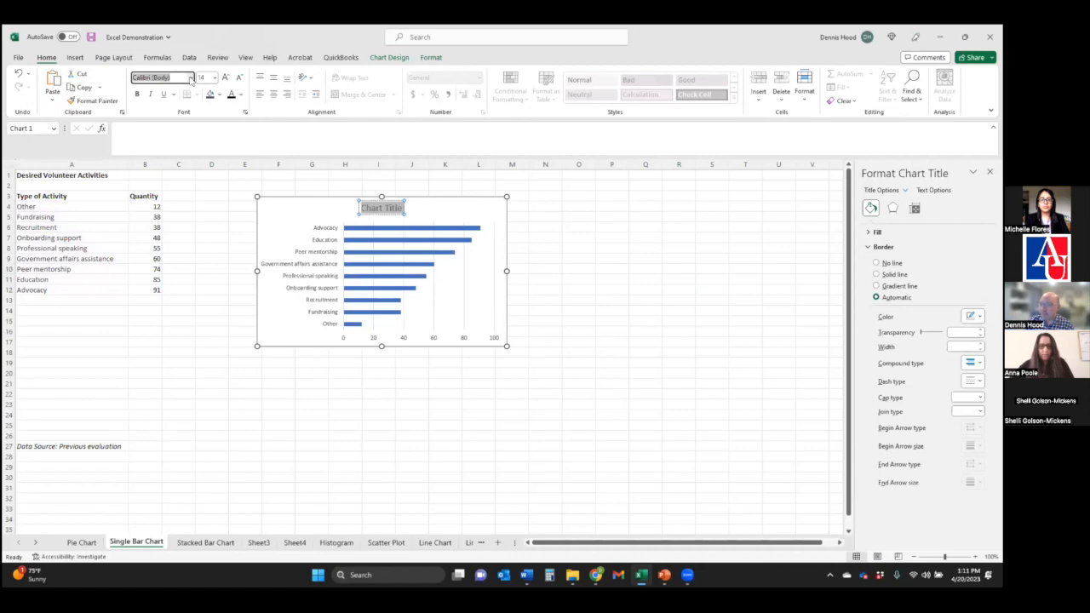
{"action": "left_click", "coordinate": [191, 78]}
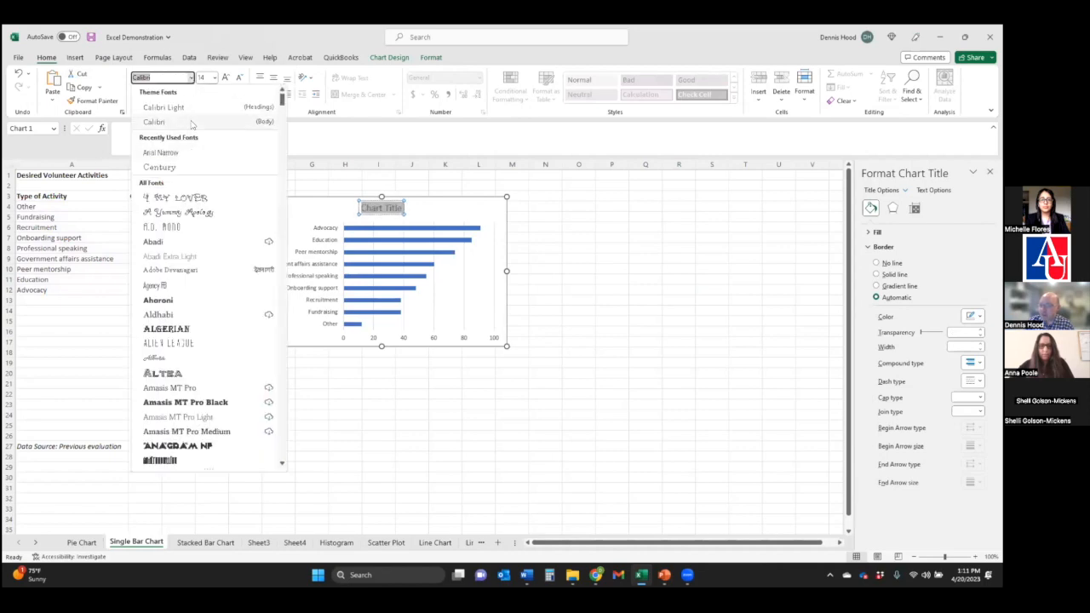
{"action": "scroll", "coordinate": [190, 412], "scroll_direction": "down", "scroll_amount": 2}
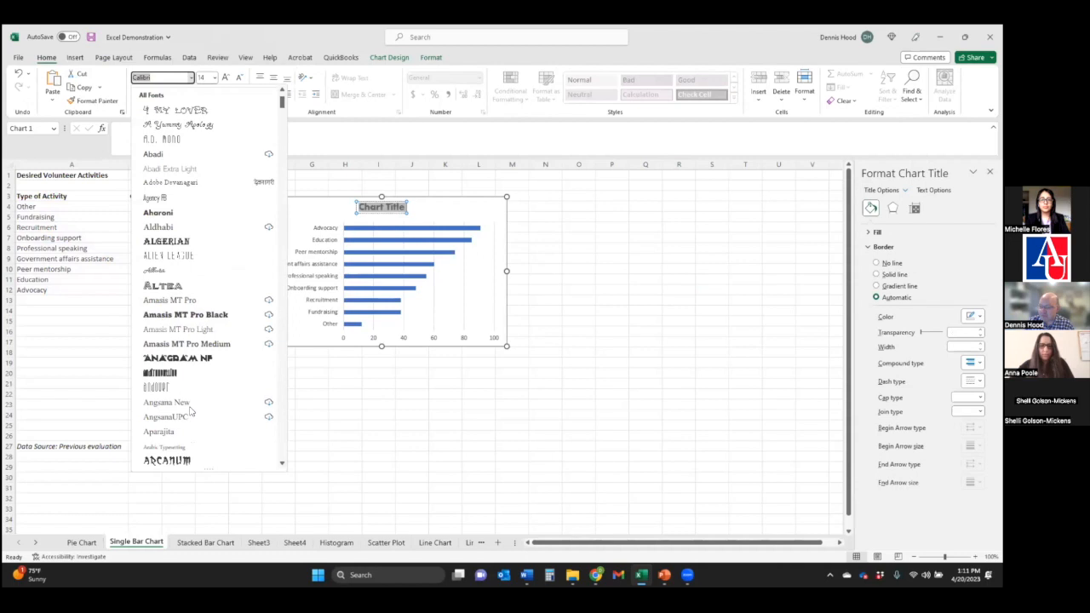
{"action": "scroll", "coordinate": [191, 412], "scroll_direction": "down", "scroll_amount": 3}
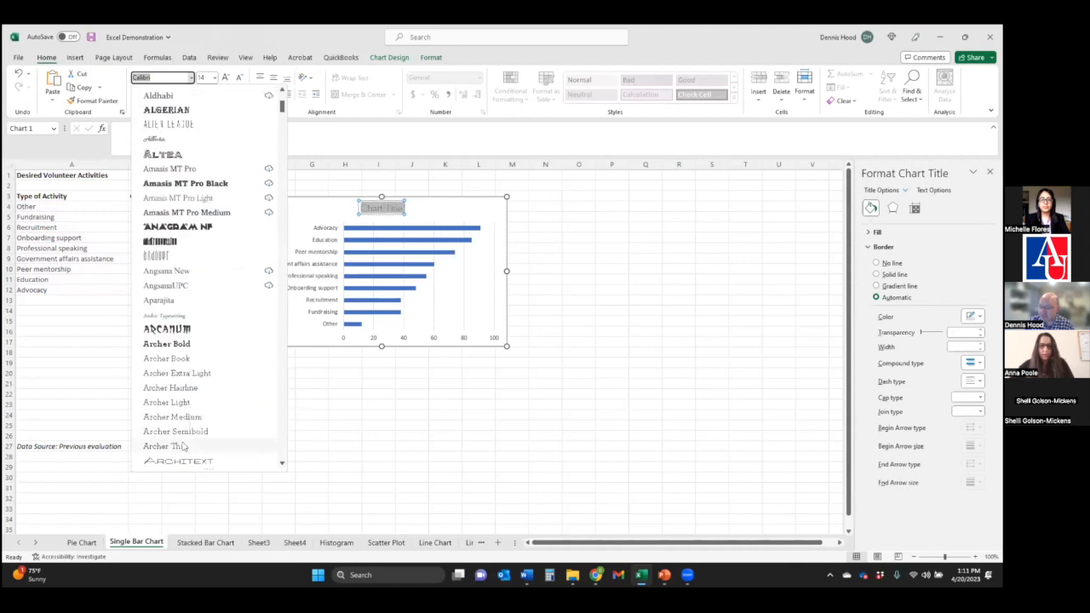
{"action": "left_click", "coordinate": [183, 358]}
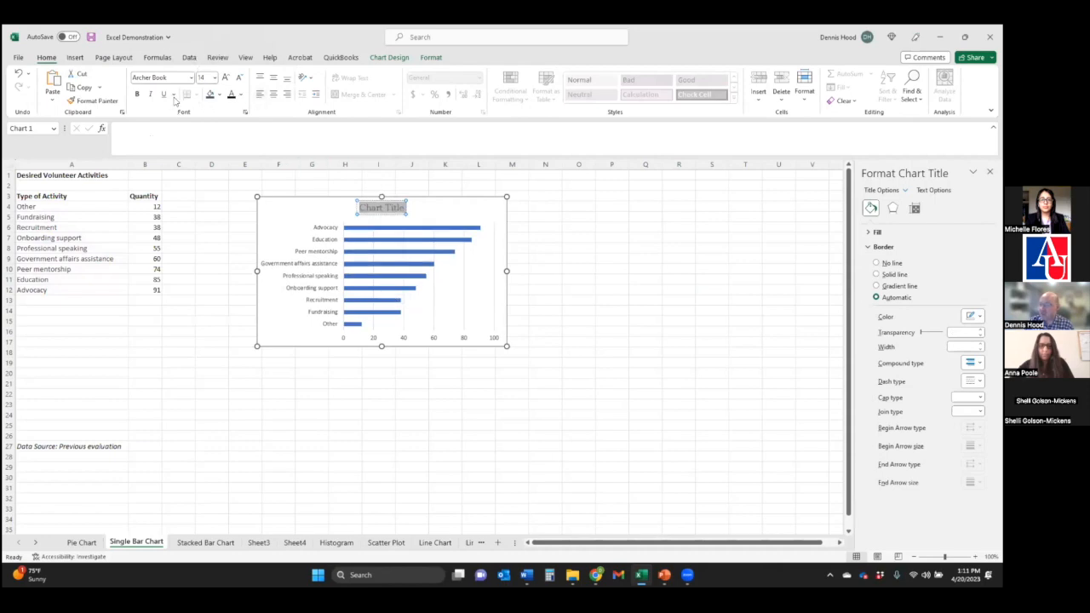
{"action": "left_click", "coordinate": [139, 94]}
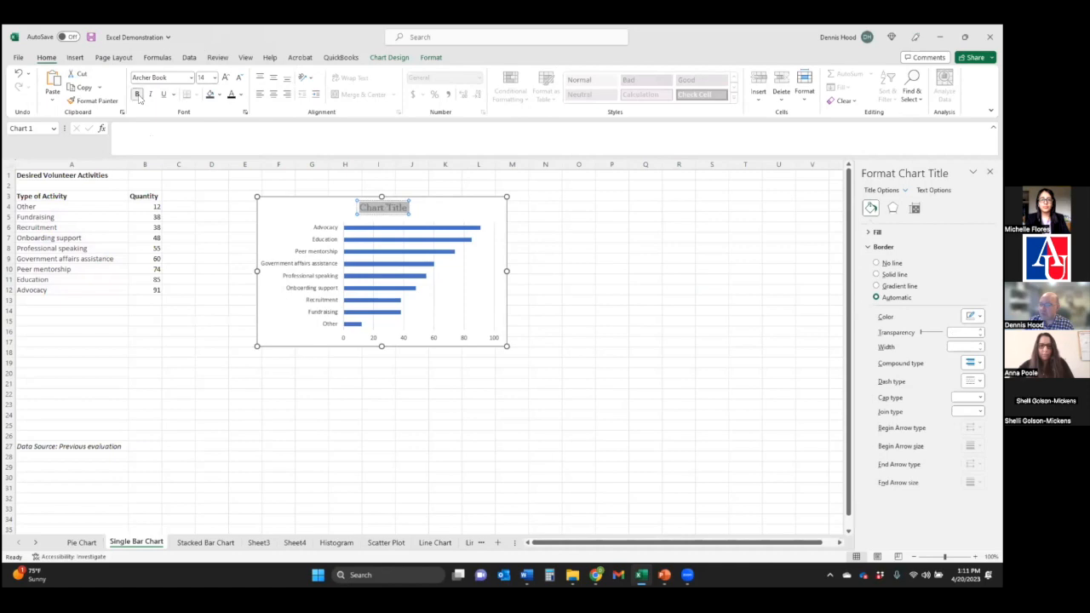
{"action": "left_click", "coordinate": [216, 78]}
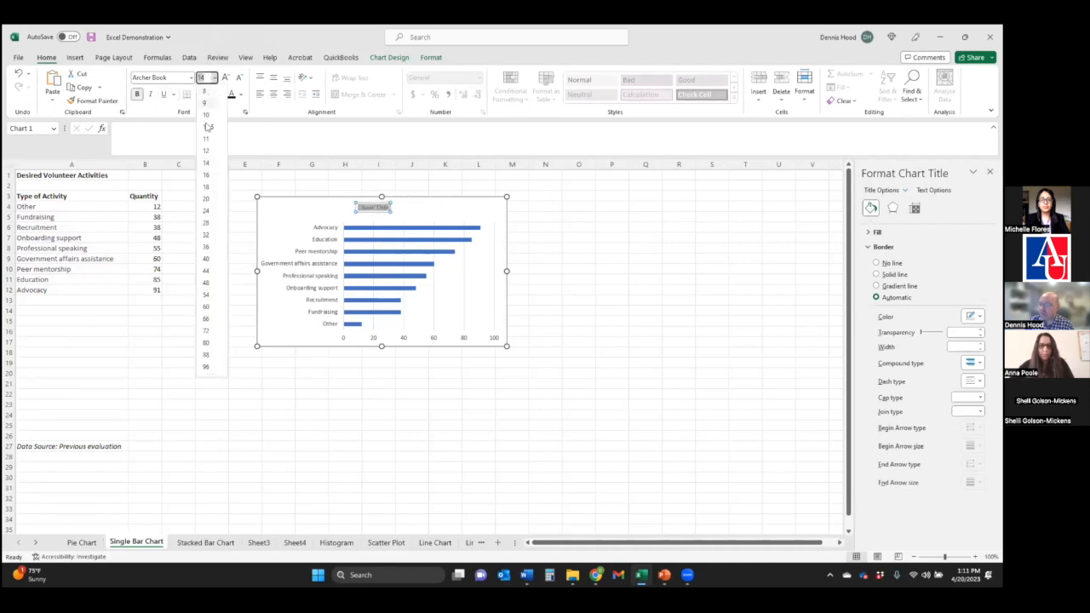
{"action": "left_click", "coordinate": [207, 186]}
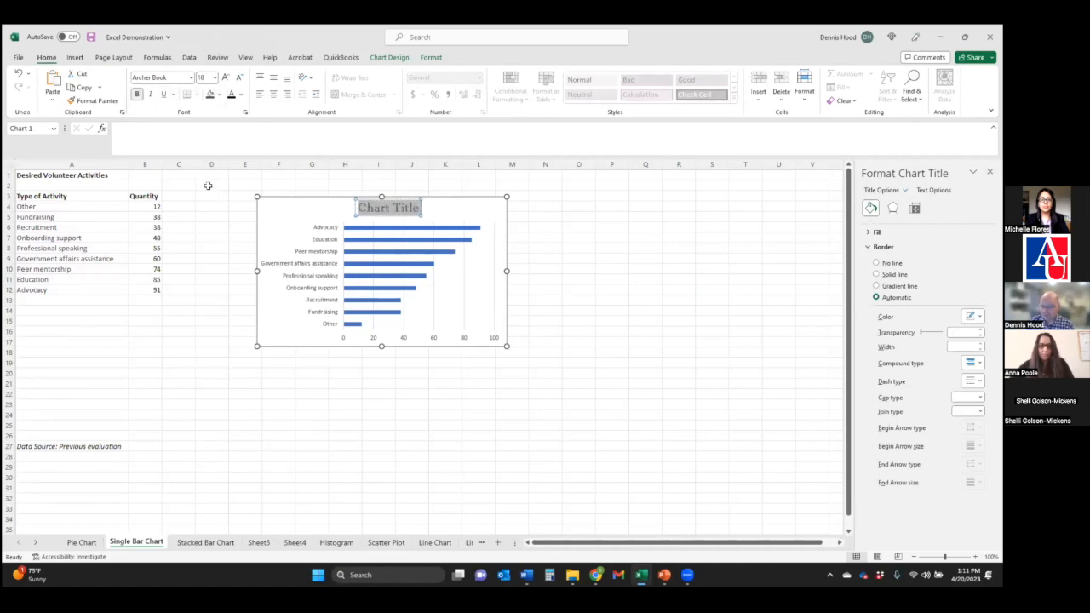
Replace the chart title with "Figure 1." and make it orange, italic and underlined
{"action": "type", "text": "Figure 1."}
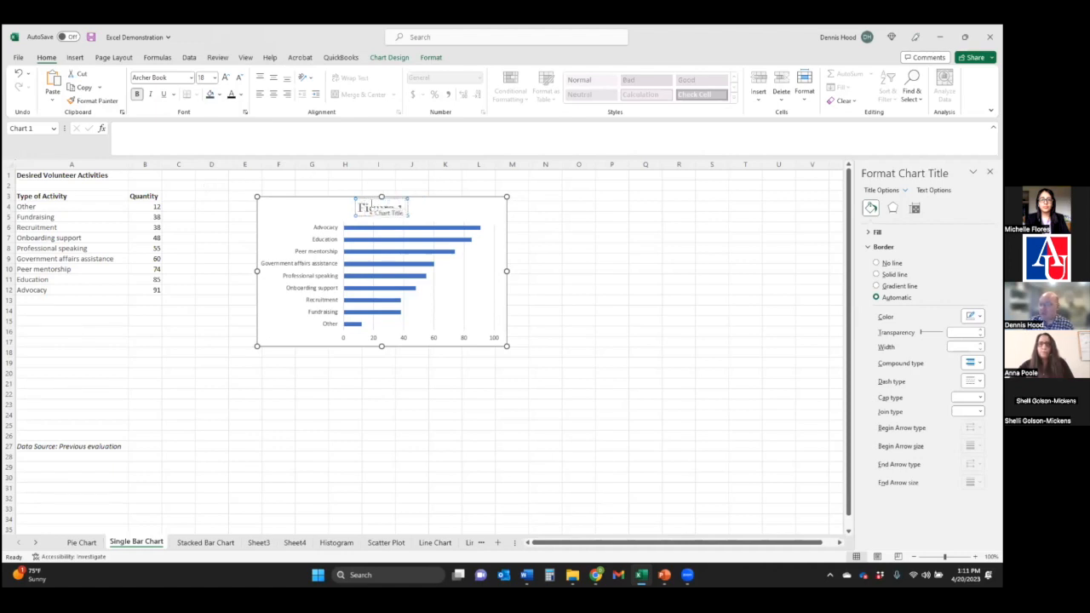
{"action": "left_click_drag", "start_coordinate": [358, 208], "coordinate": [412, 209]}
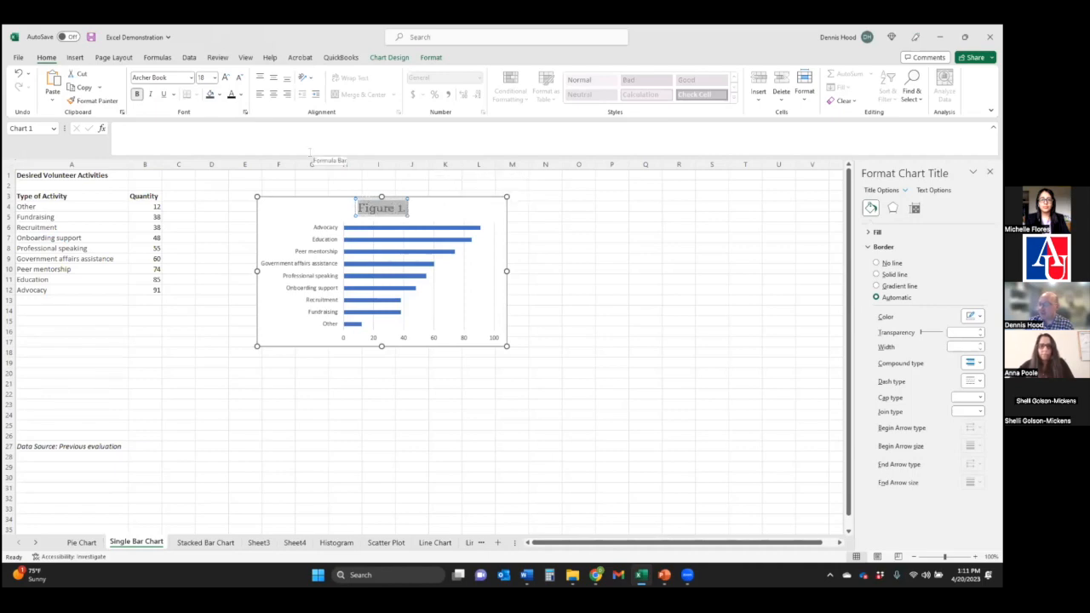
{"action": "left_click", "coordinate": [241, 96]}
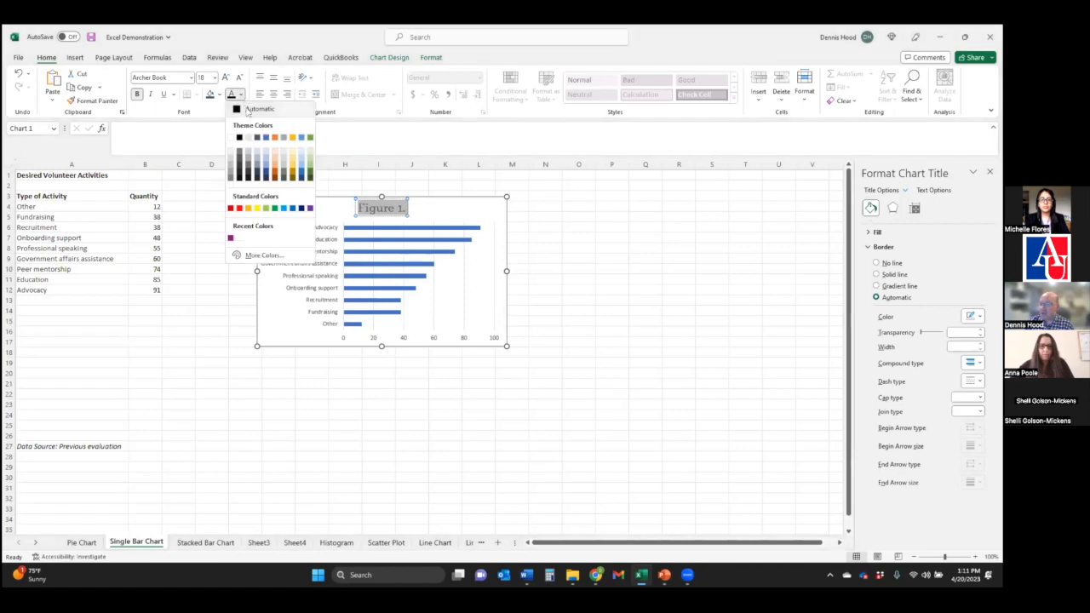
{"action": "left_click", "coordinate": [274, 141]}
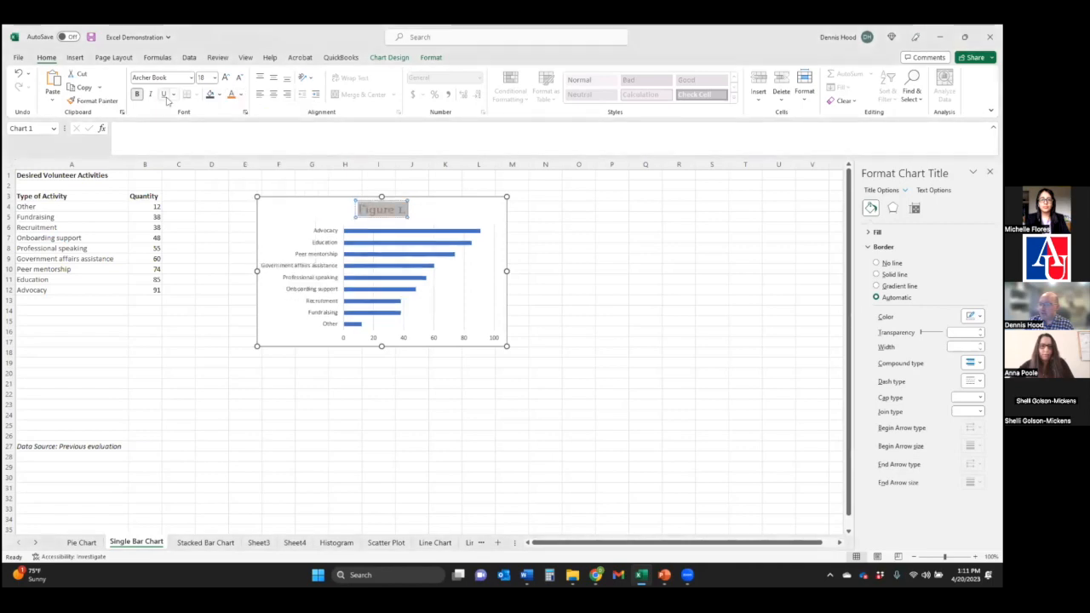
{"action": "left_click", "coordinate": [559, 236]}
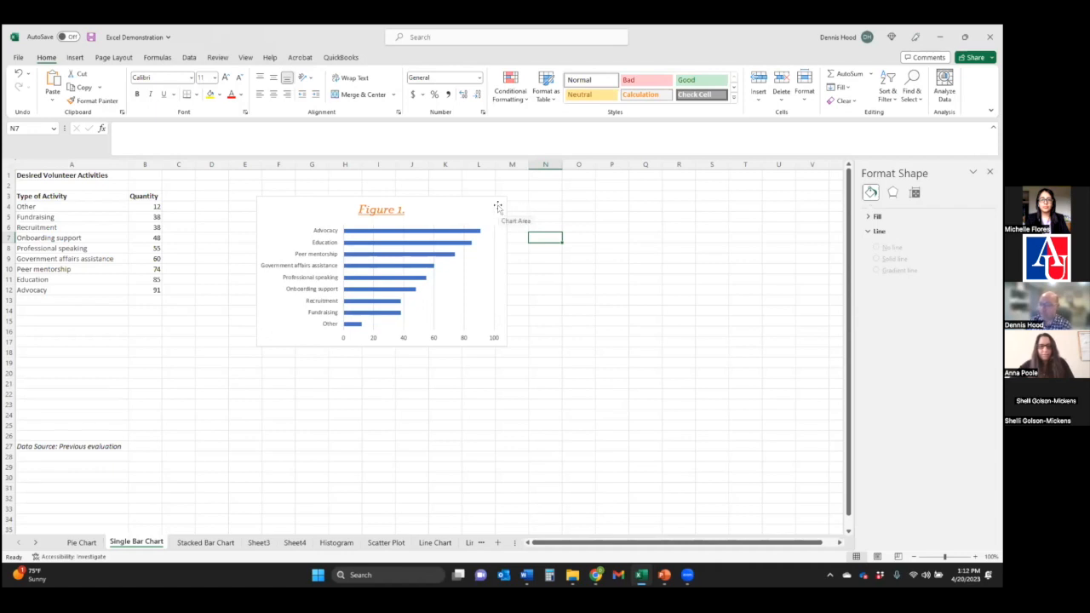
Open the Stacked Bar Chart sheet
{"action": "left_click", "coordinate": [230, 544]}
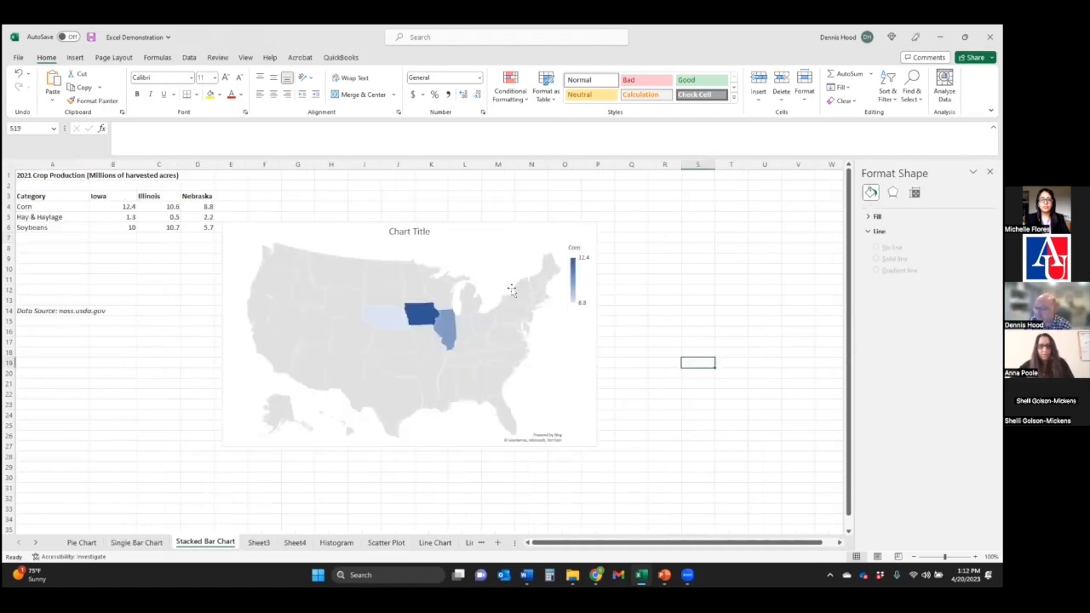
Look over the Line Chart and Line Chart Multiple sheets and open the Scatter Plot sheet
{"action": "left_click", "coordinate": [629, 315]}
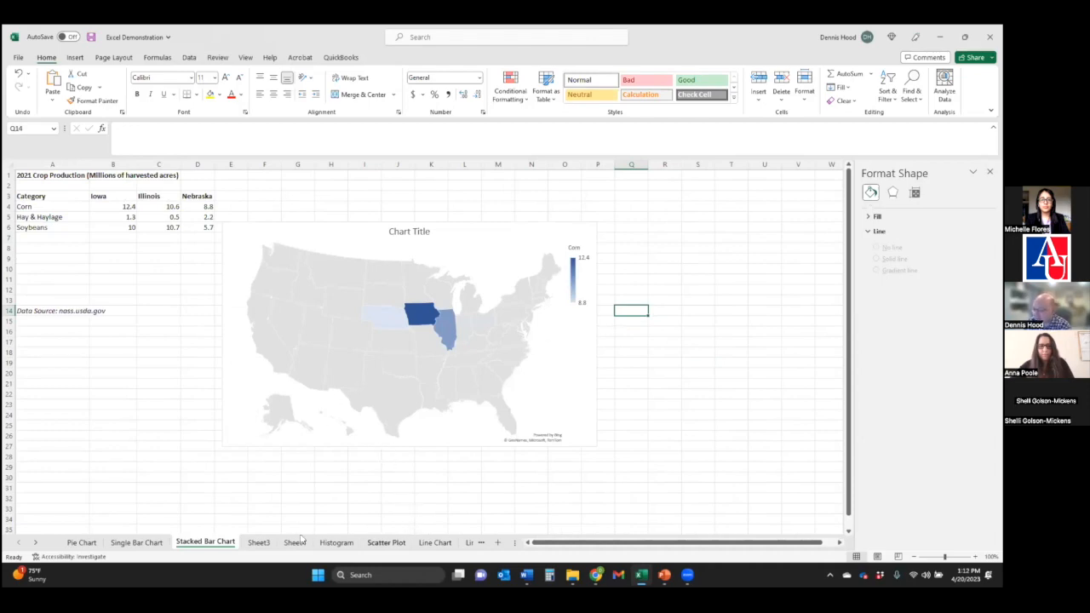
{"action": "left_click", "coordinate": [432, 543]}
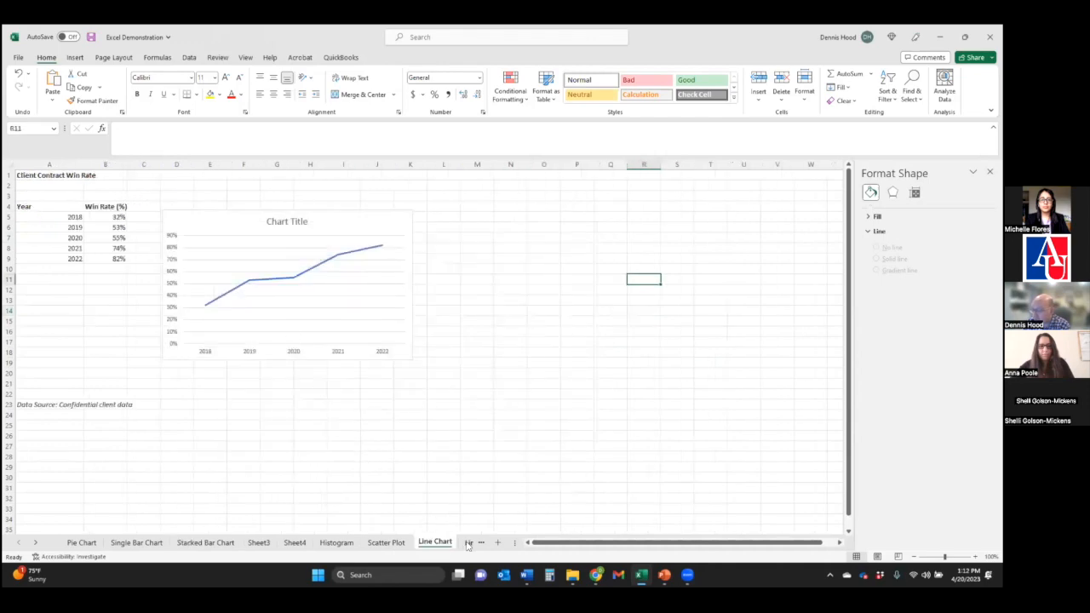
{"action": "left_click", "coordinate": [467, 542]}
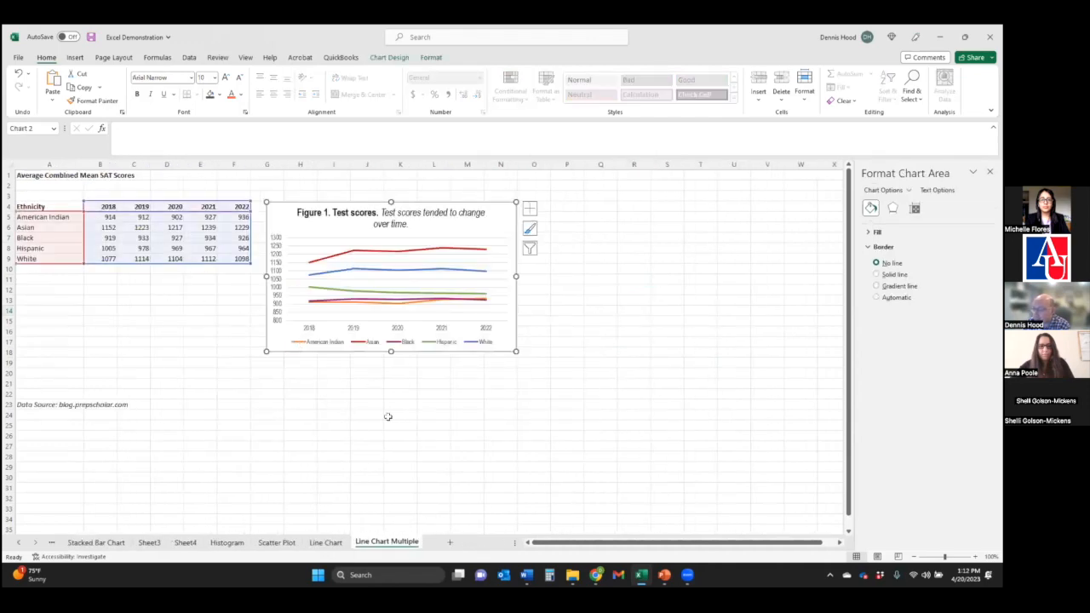
{"action": "left_click", "coordinate": [288, 543]}
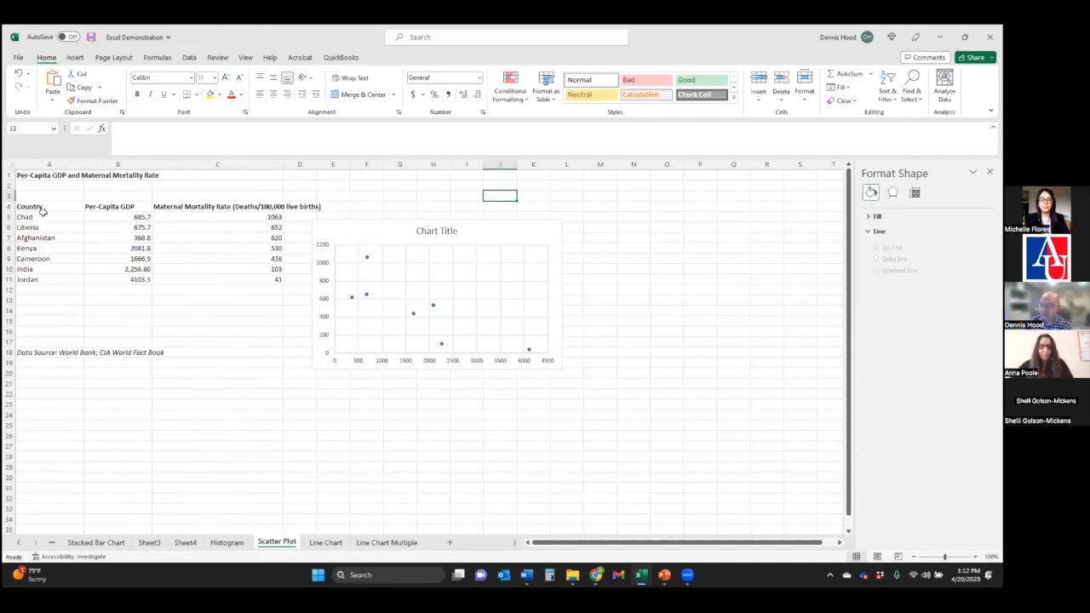
Move the scatter plot away from the data table, to around columns K to R
{"action": "left_click_drag", "start_coordinate": [34, 217], "coordinate": [114, 279]}
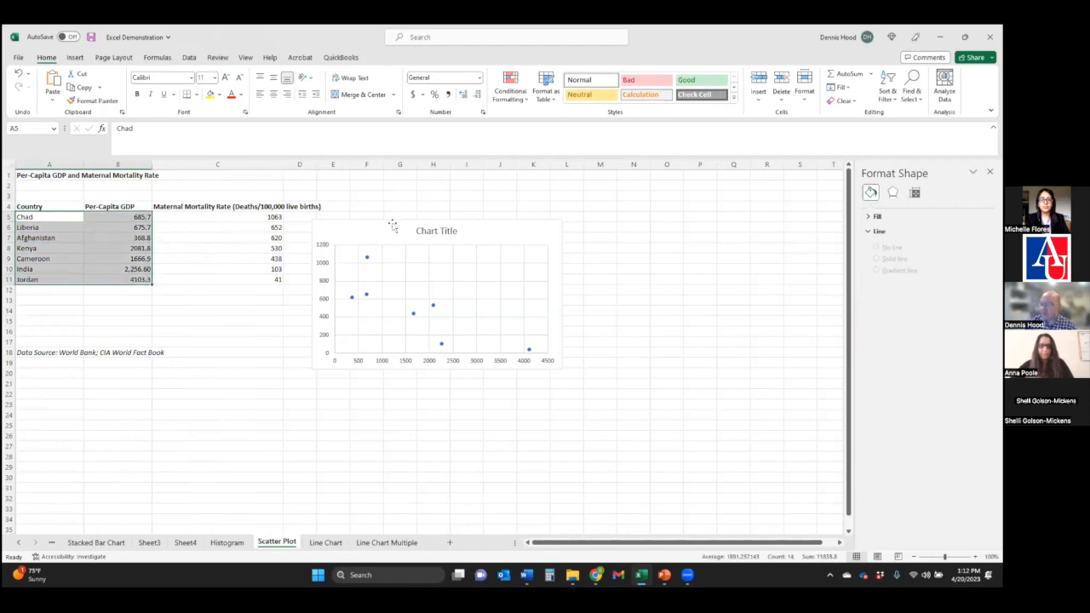
{"action": "left_click_drag", "start_coordinate": [548, 193], "coordinate": [758, 150]}
{"action": "left_click", "coordinate": [190, 321]}
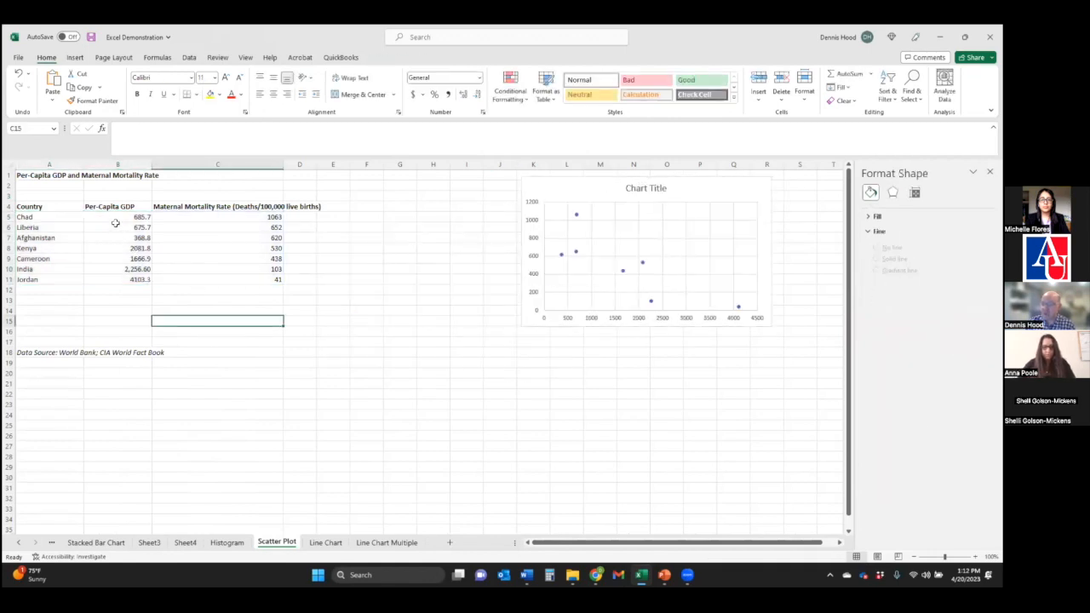
Insert the recommended map chart from the Country and Per-Capita GDP data, including the headers
{"action": "left_click_drag", "start_coordinate": [45, 216], "coordinate": [120, 280]}
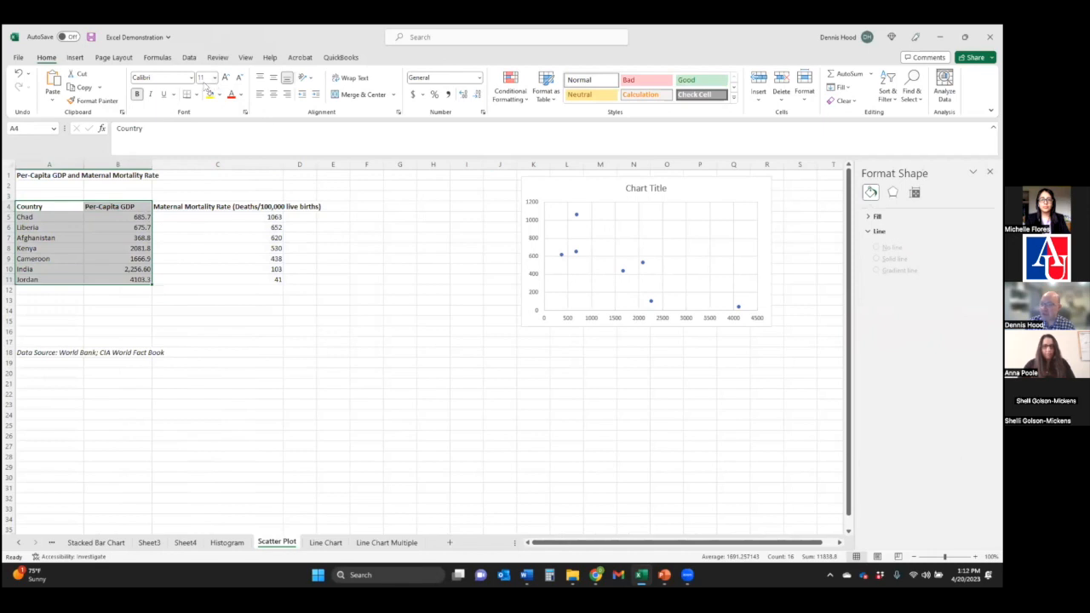
{"action": "left_click", "coordinate": [75, 57]}
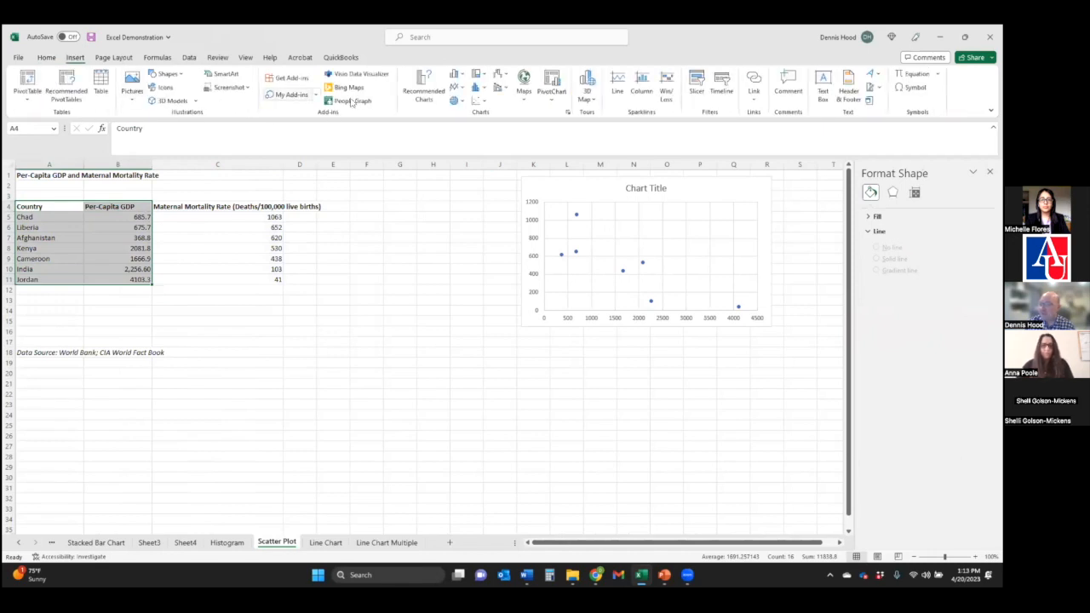
{"action": "left_click", "coordinate": [524, 95]}
{"action": "left_click", "coordinate": [607, 125]}
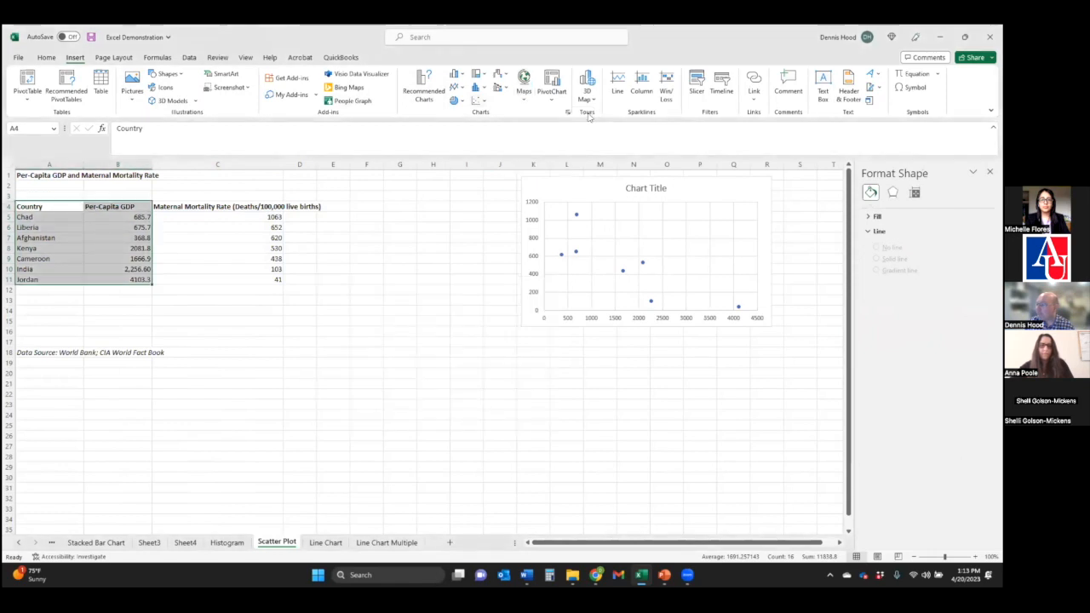
{"action": "left_click", "coordinate": [566, 113]}
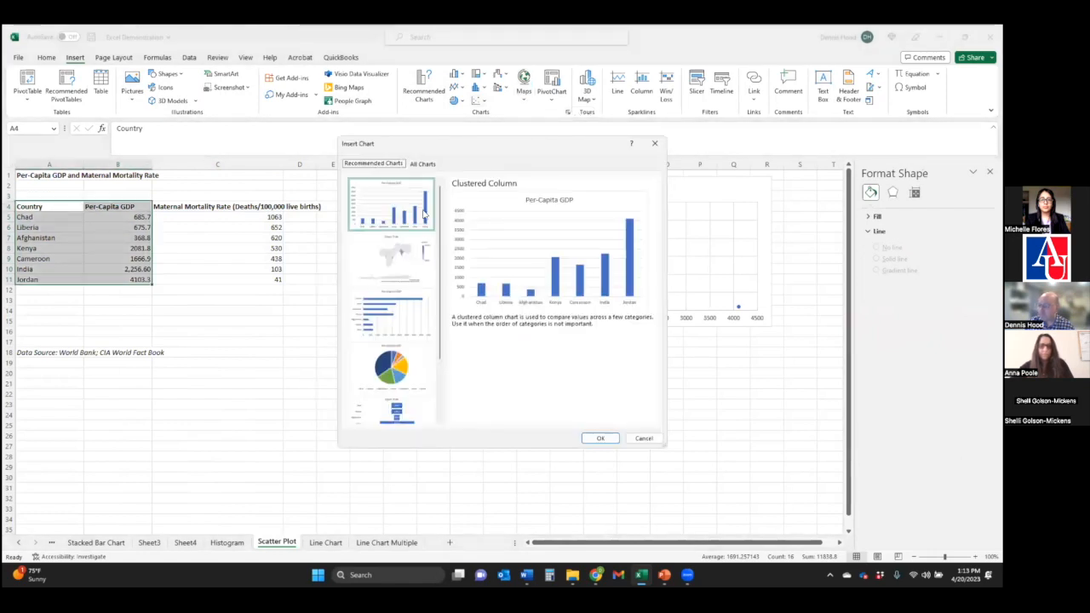
{"action": "left_click", "coordinate": [394, 246]}
{"action": "left_click", "coordinate": [601, 438]}
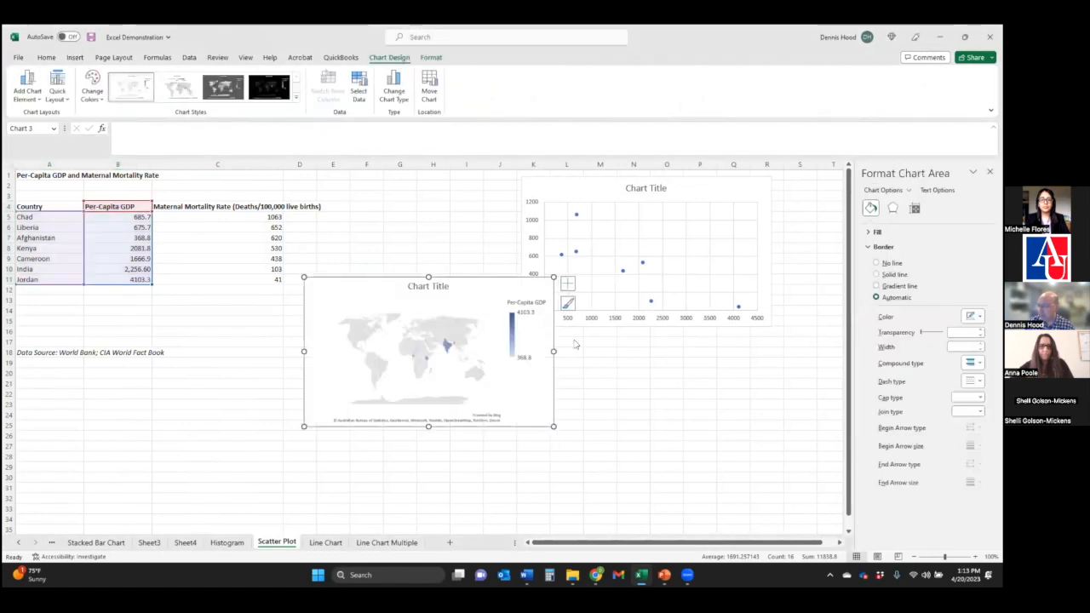
Place the world map chart below the data table and enlarge it to extend down to about row 33
{"action": "scroll", "coordinate": [478, 295], "scroll_direction": "down", "scroll_amount": 1}
{"action": "left_click_drag", "start_coordinate": [351, 291], "coordinate": [208, 281]}
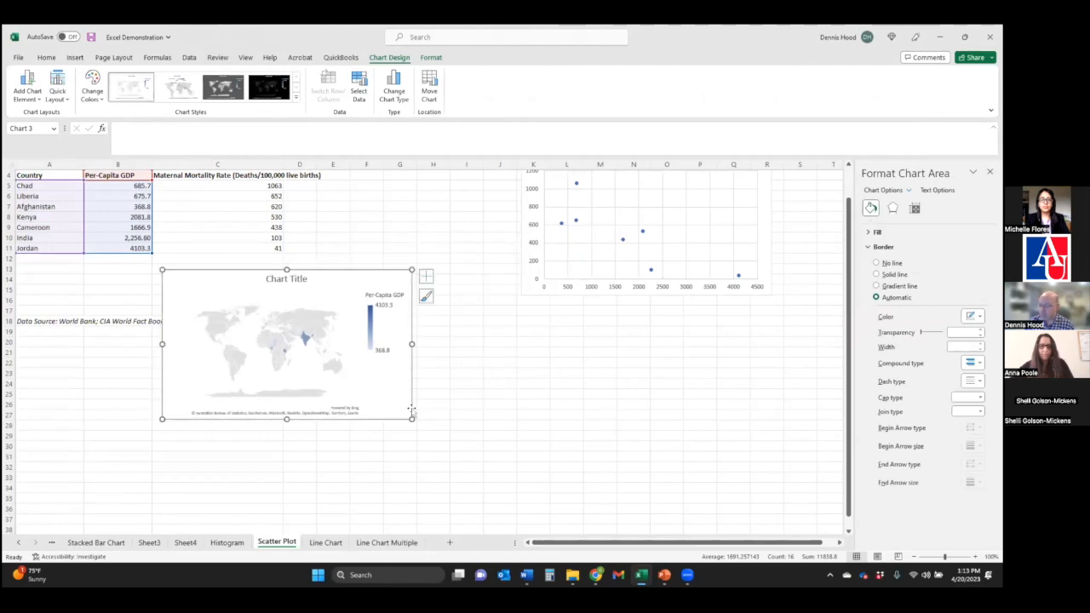
{"action": "left_click_drag", "start_coordinate": [412, 418], "coordinate": [513, 480]}
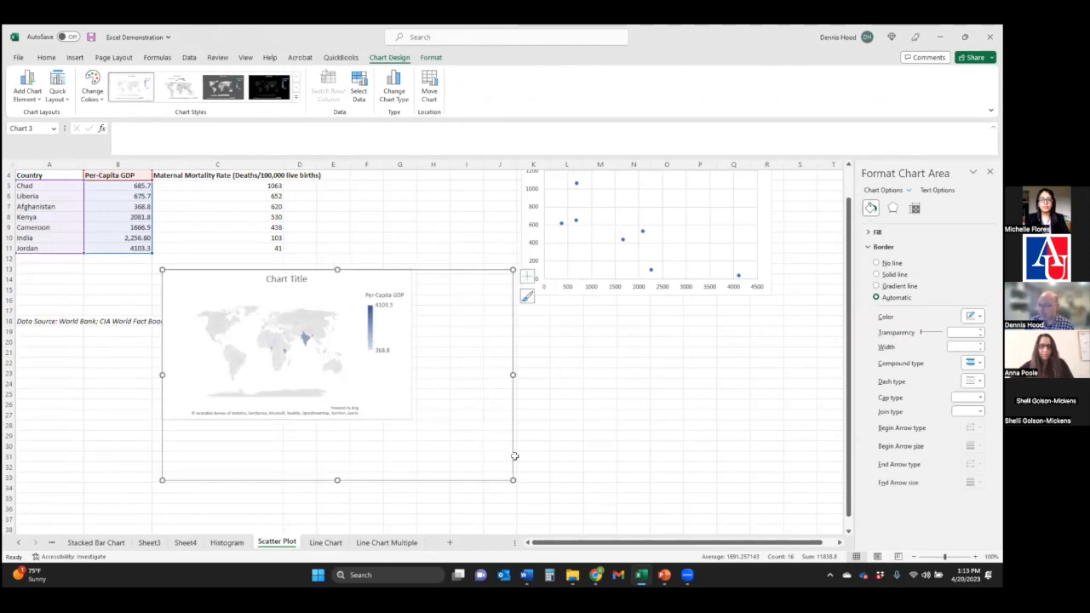
{"action": "left_click", "coordinate": [554, 414]}
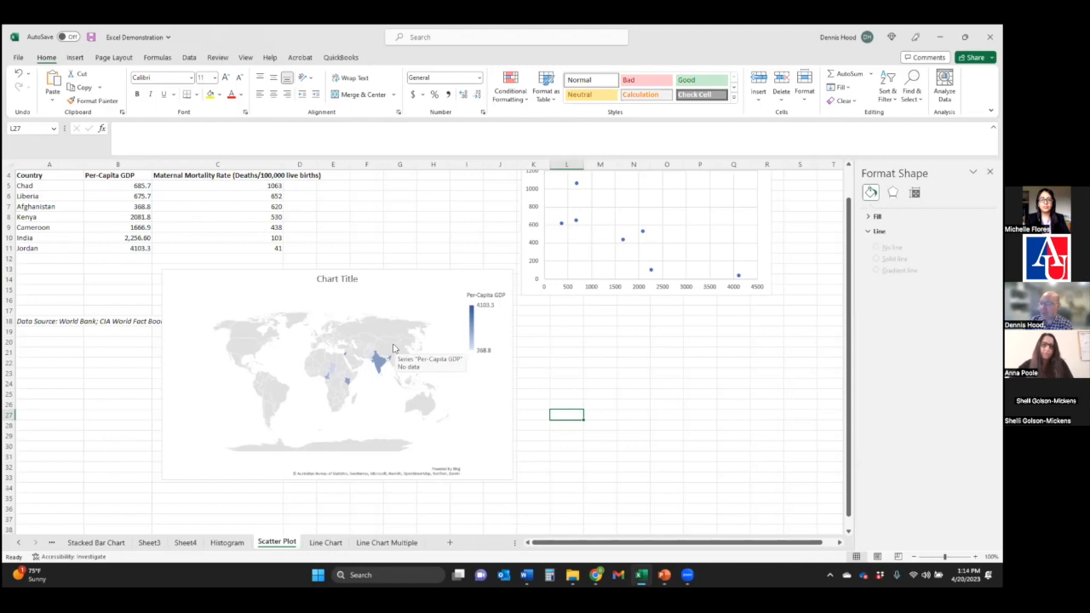
Delete the world map chart and move the scatter plot back beside the data table
{"action": "left_click", "coordinate": [427, 280]}
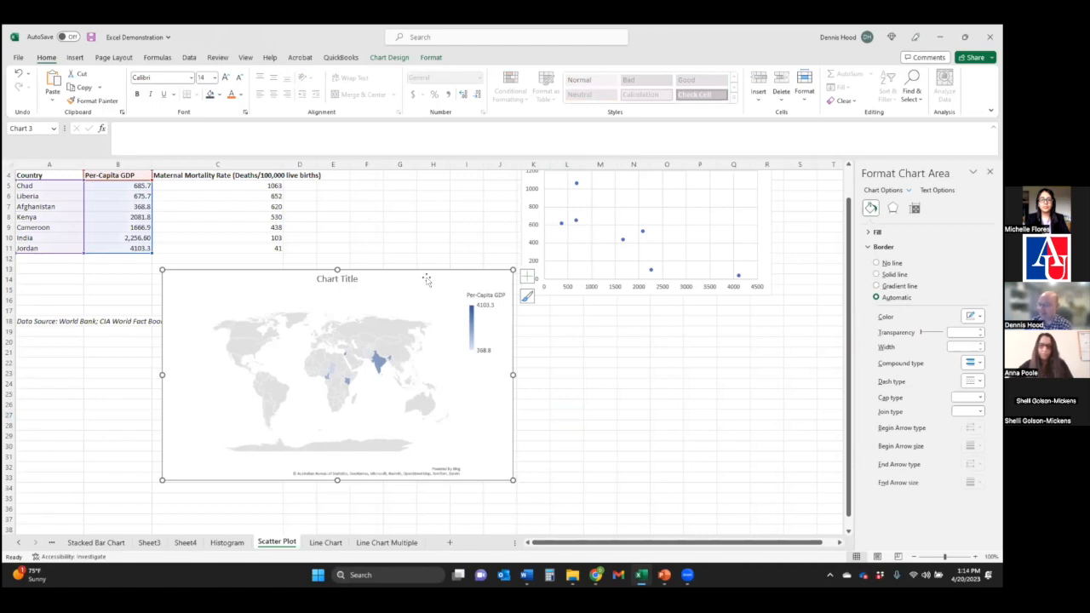
{"action": "key", "text": "Delete"}
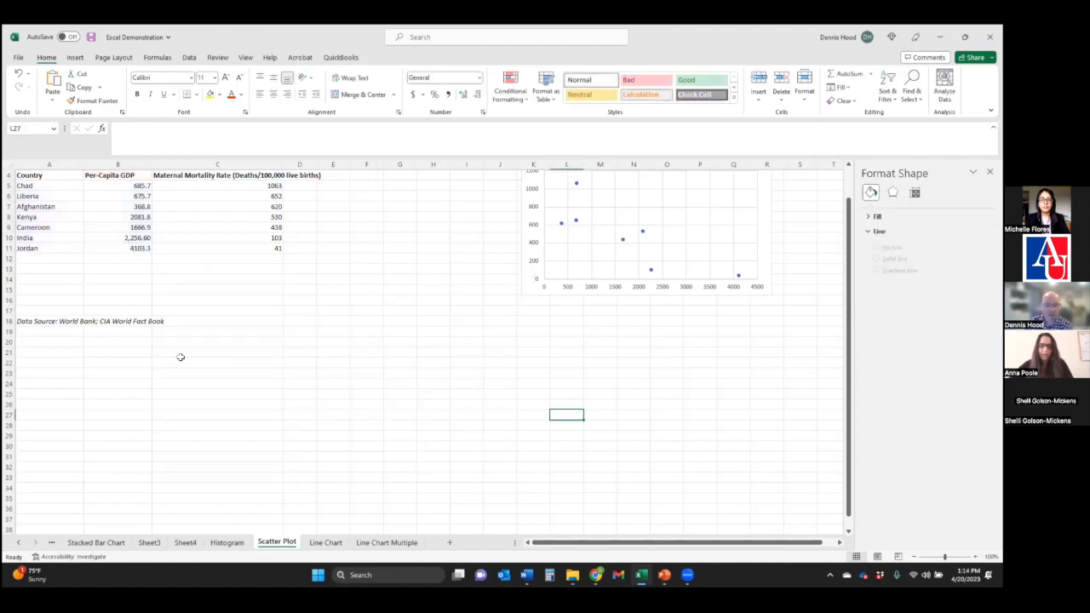
{"action": "scroll", "coordinate": [409, 340], "scroll_direction": "up", "scroll_amount": 1}
{"action": "left_click", "coordinate": [582, 179]}
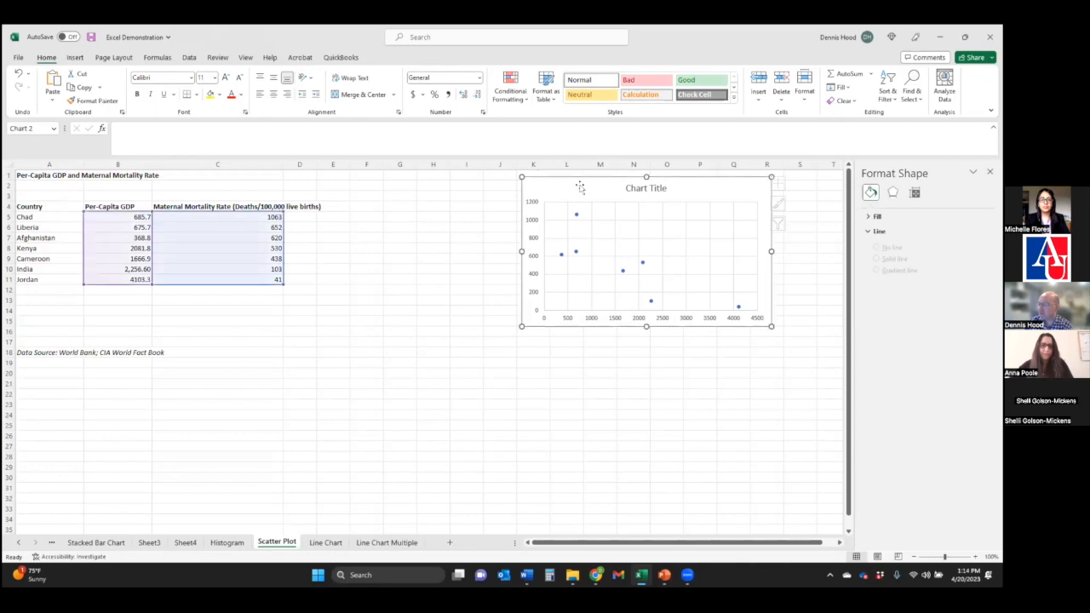
{"action": "left_click_drag", "start_coordinate": [582, 179], "coordinate": [373, 224]}
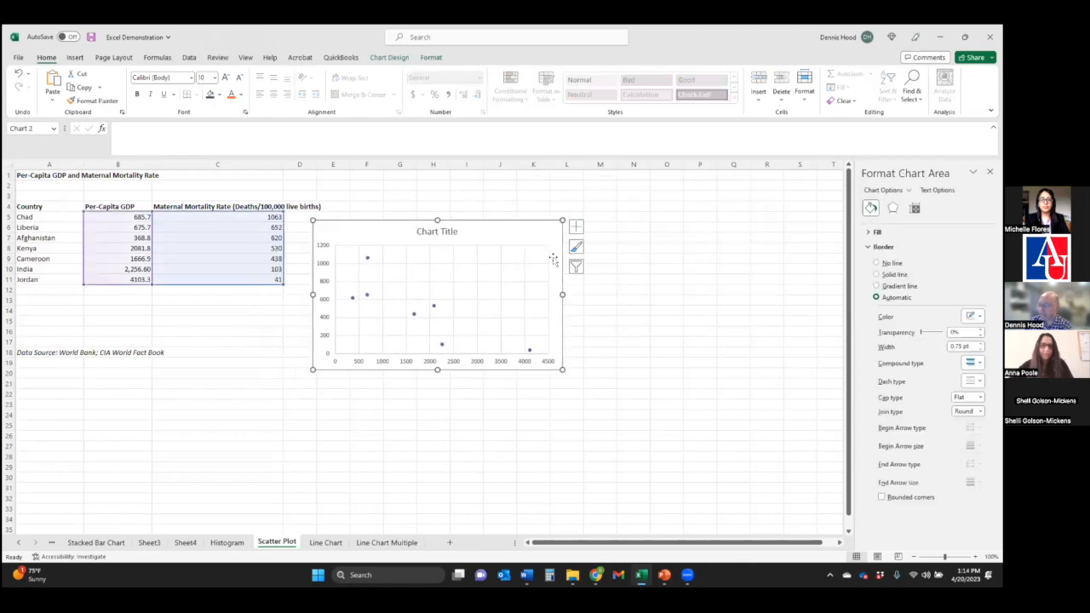
Remove the scatter plot's gridlines and toggle its axes off and back on
{"action": "left_click", "coordinate": [577, 227]}
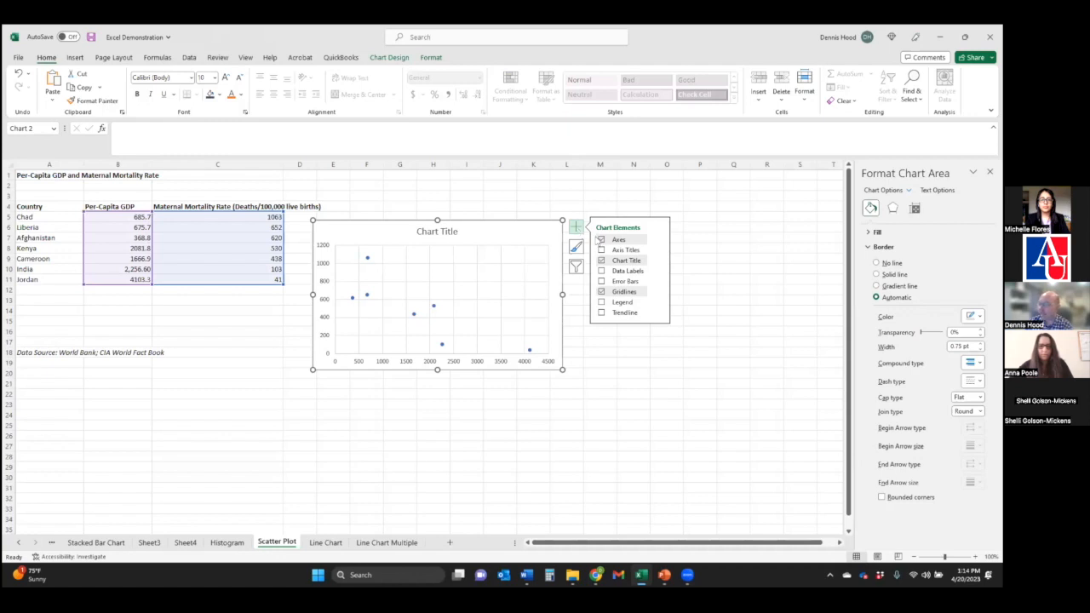
{"action": "left_click", "coordinate": [601, 291]}
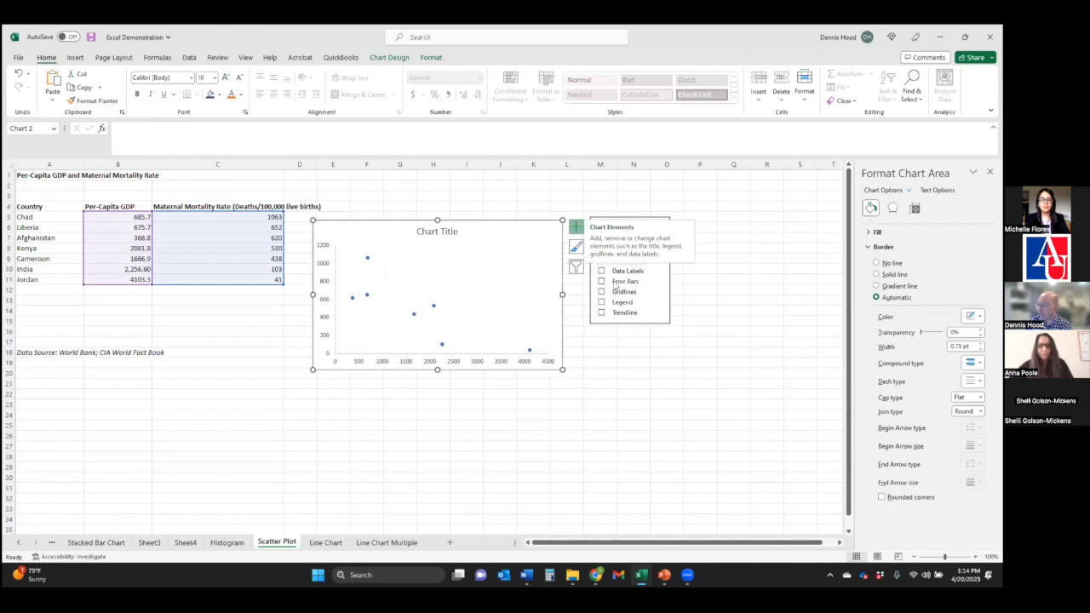
{"action": "left_click", "coordinate": [602, 240]}
{"action": "left_click", "coordinate": [601, 240]}
Try data labels on the scatter plot's points, leave them off, and add a trendline
{"action": "left_click", "coordinate": [601, 271]}
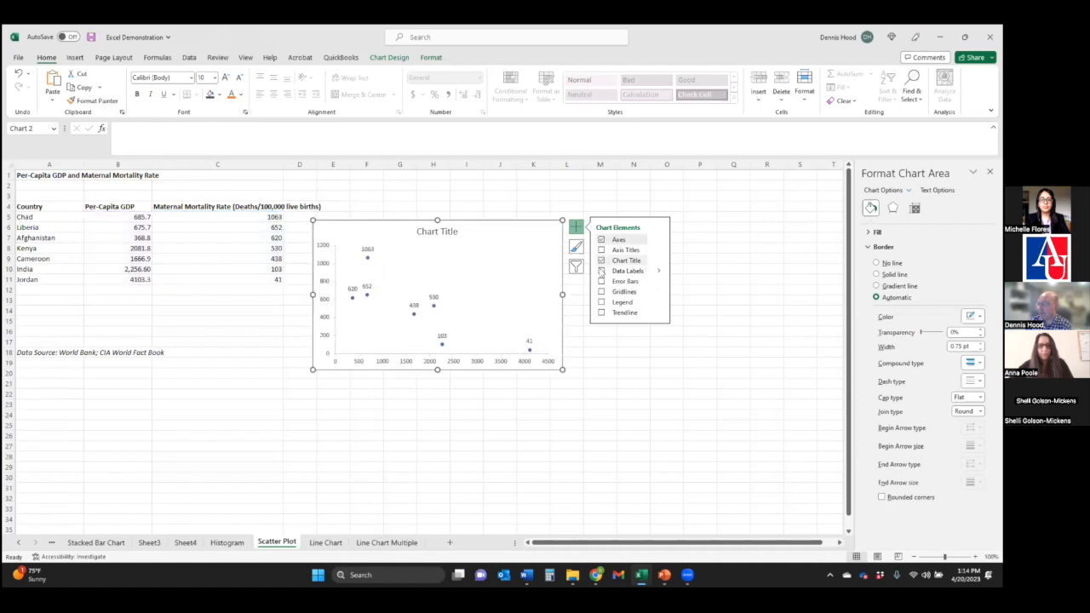
{"action": "left_click", "coordinate": [601, 271]}
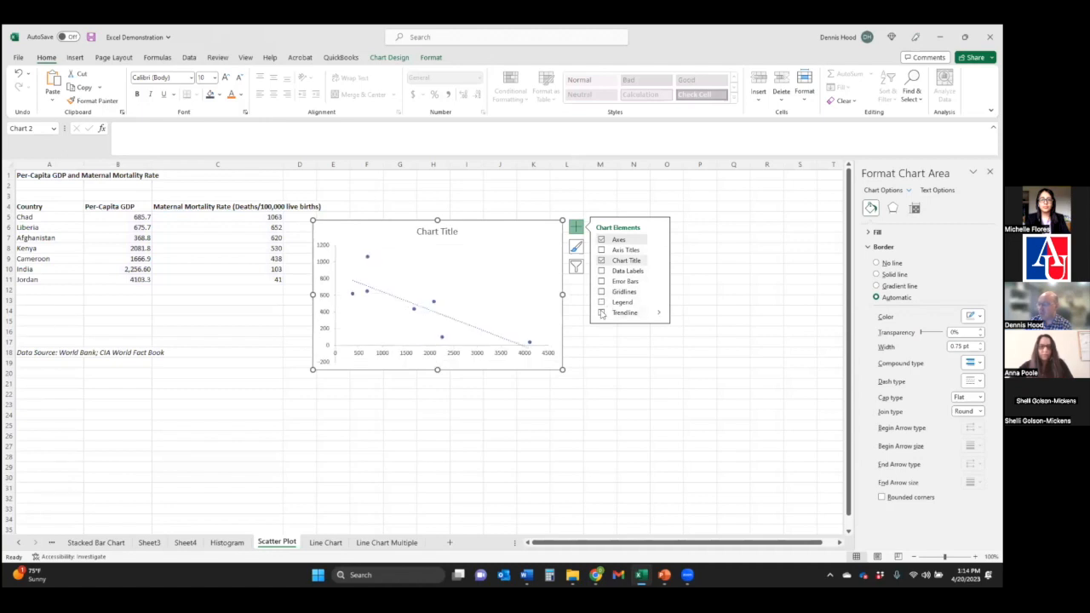
{"action": "left_click", "coordinate": [602, 314]}
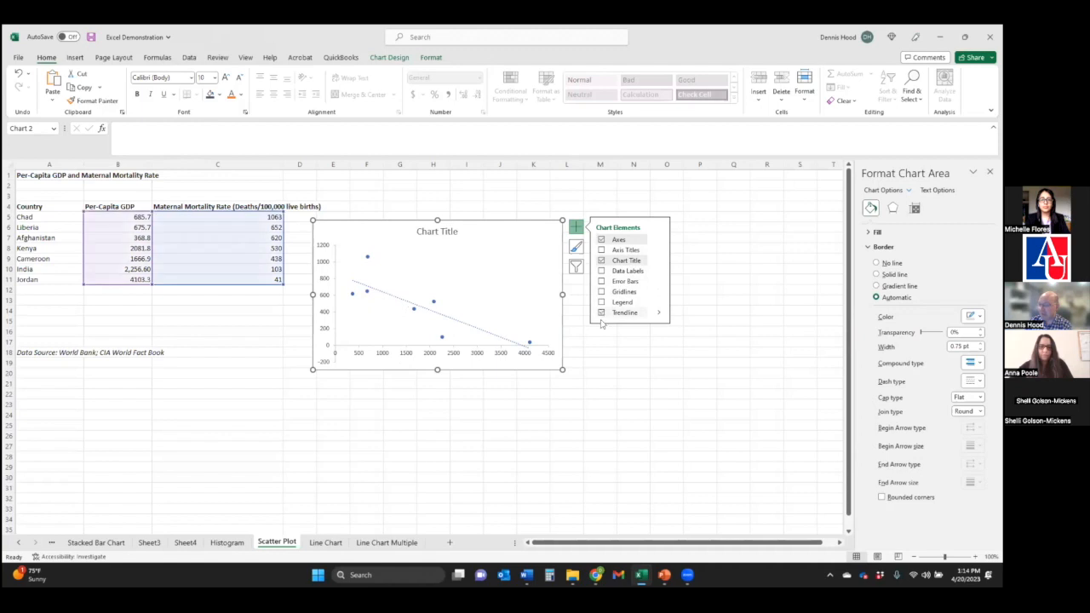
{"action": "left_click", "coordinate": [613, 371]}
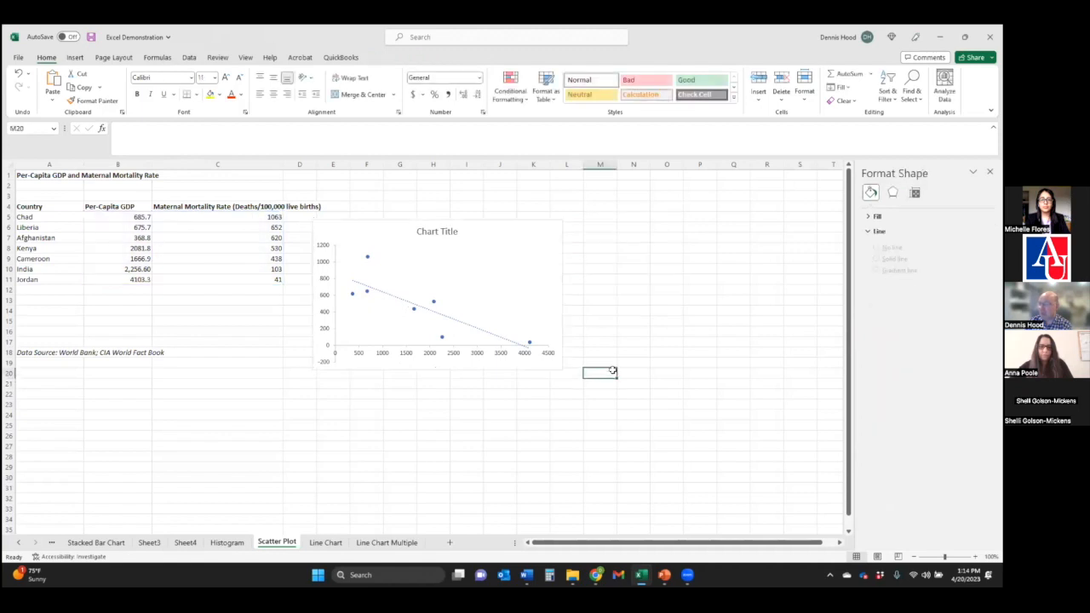
{"action": "left_click", "coordinate": [550, 235]}
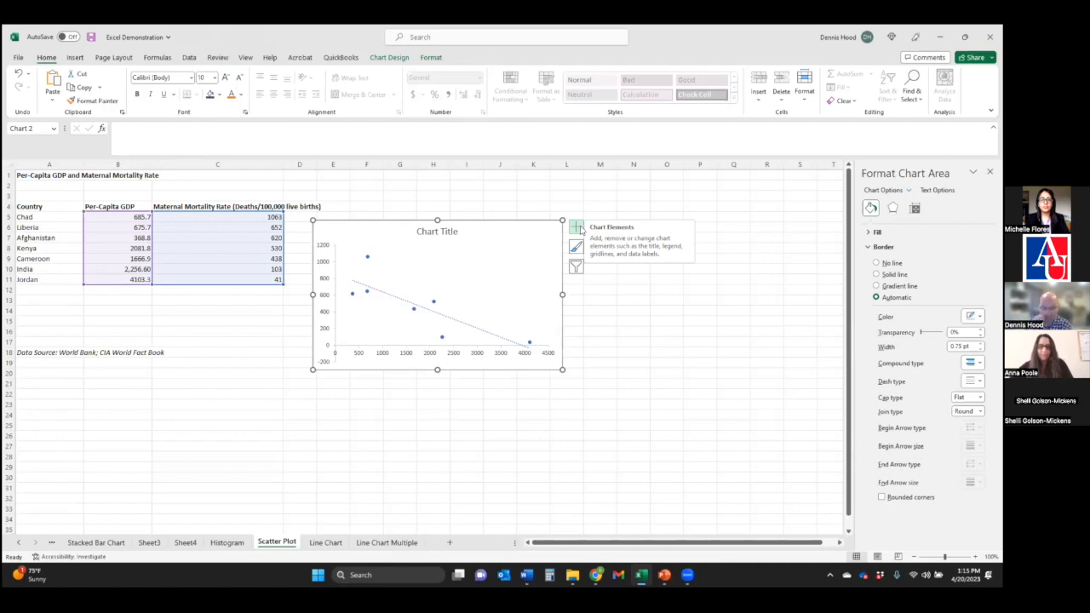
{"action": "left_click", "coordinate": [619, 341]}
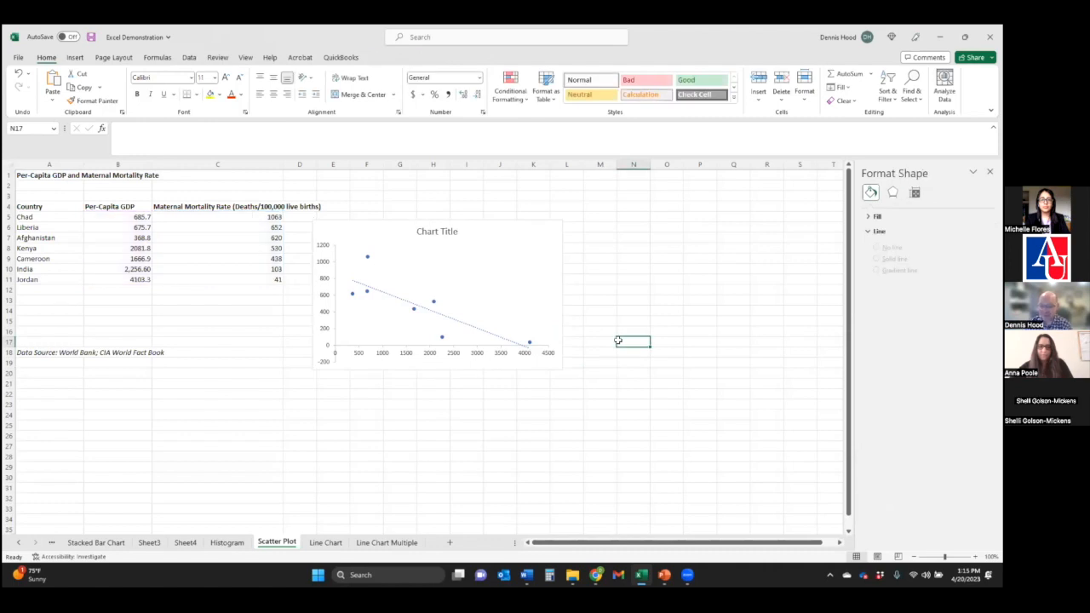